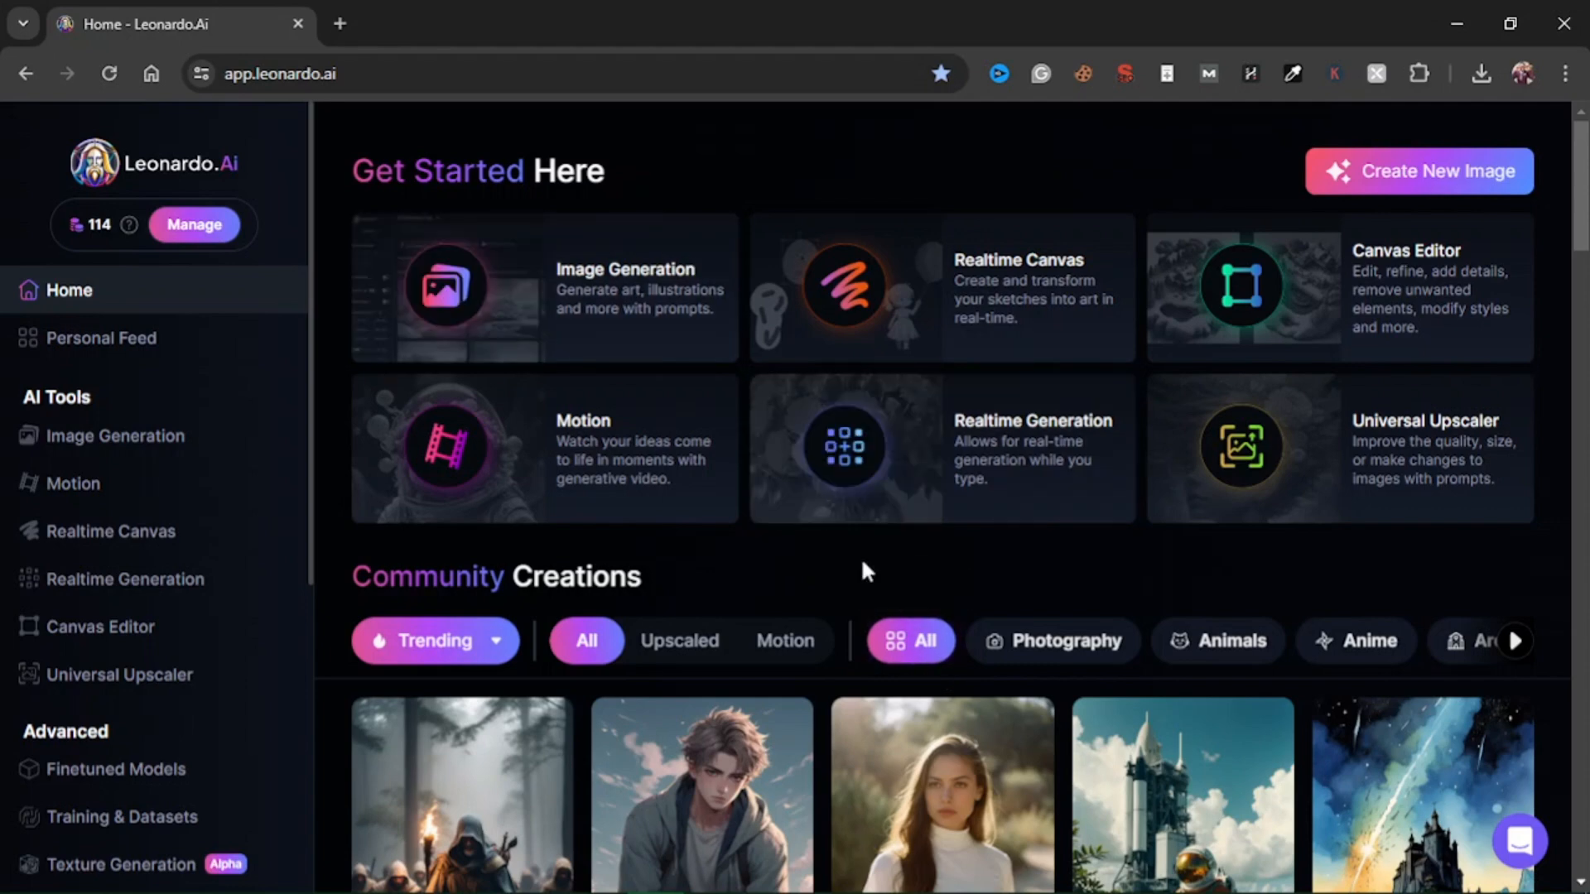
Browse the Community Creations gallery on the home page.
scroll(861, 568, "down", 3)
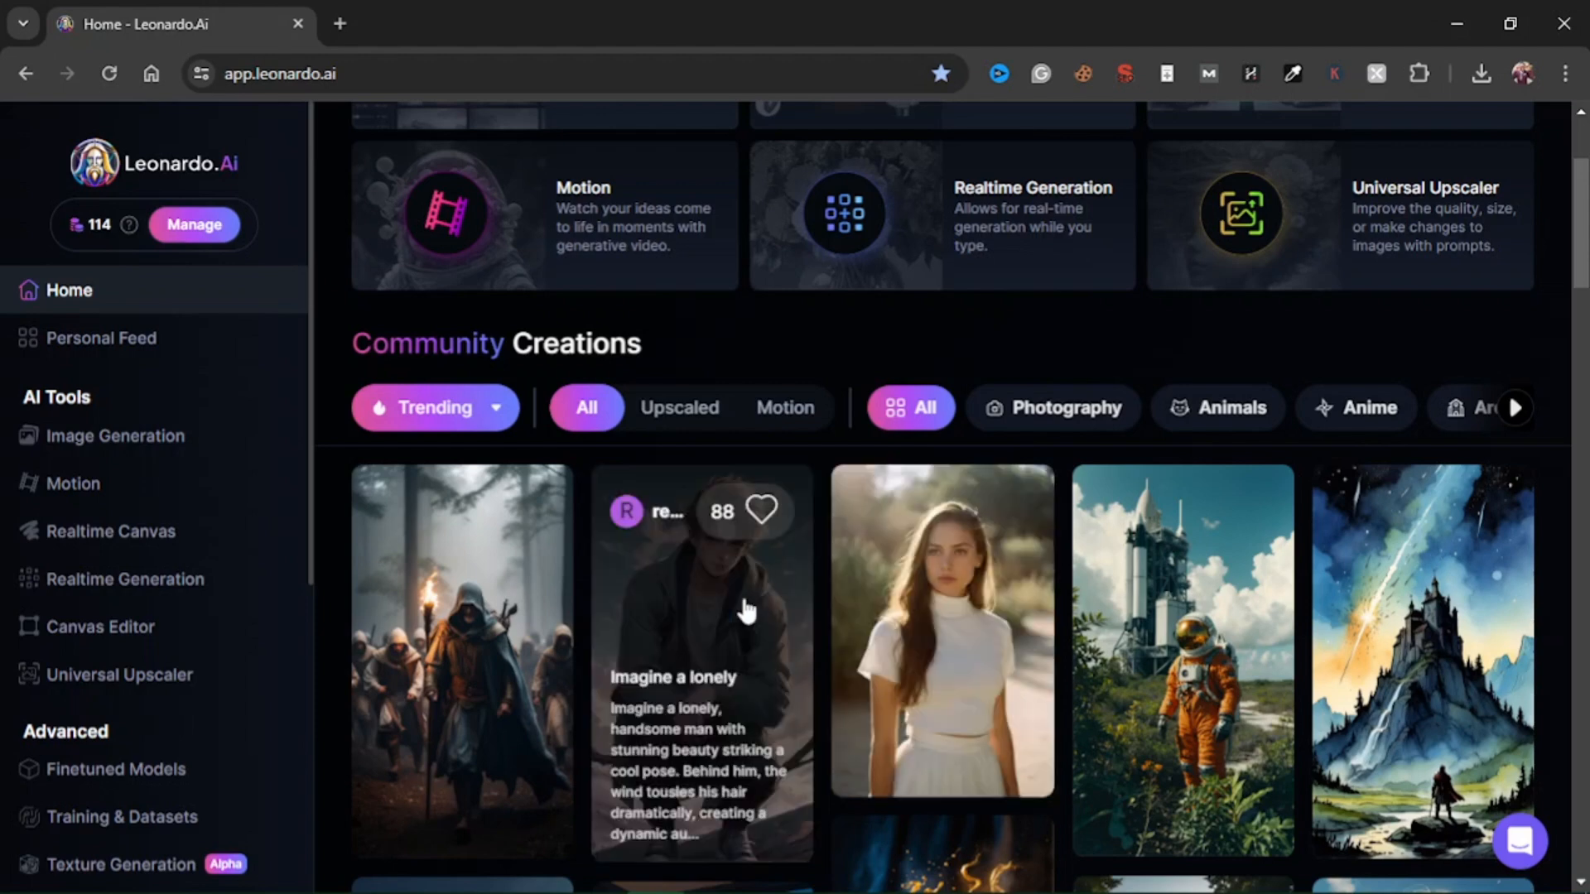
scroll(1065, 534, "down", 3)
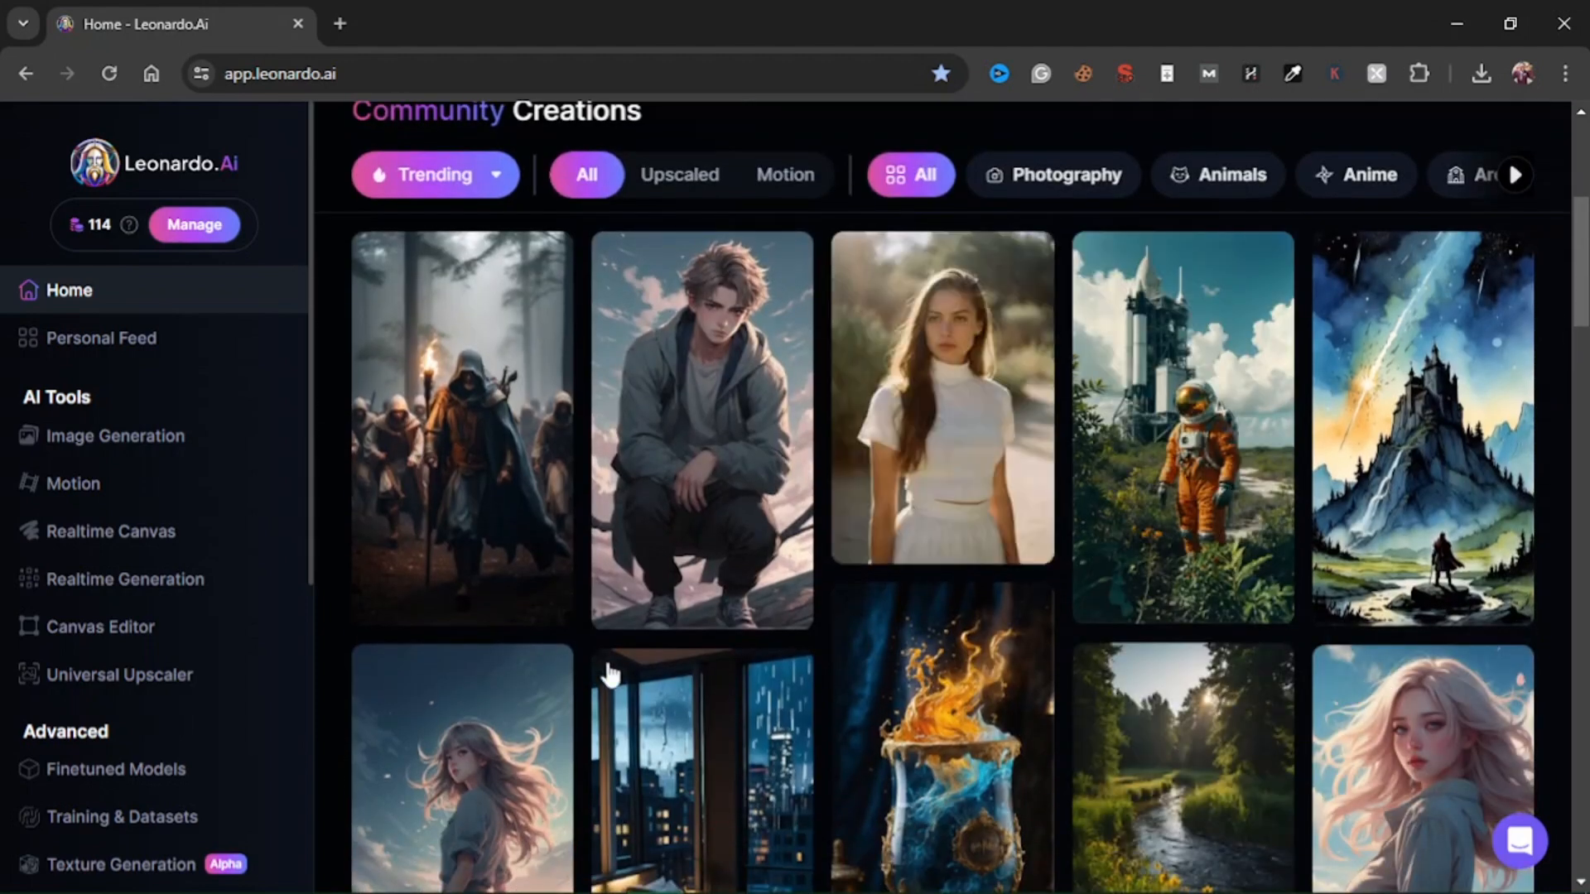
scroll(767, 629, "down", 2)
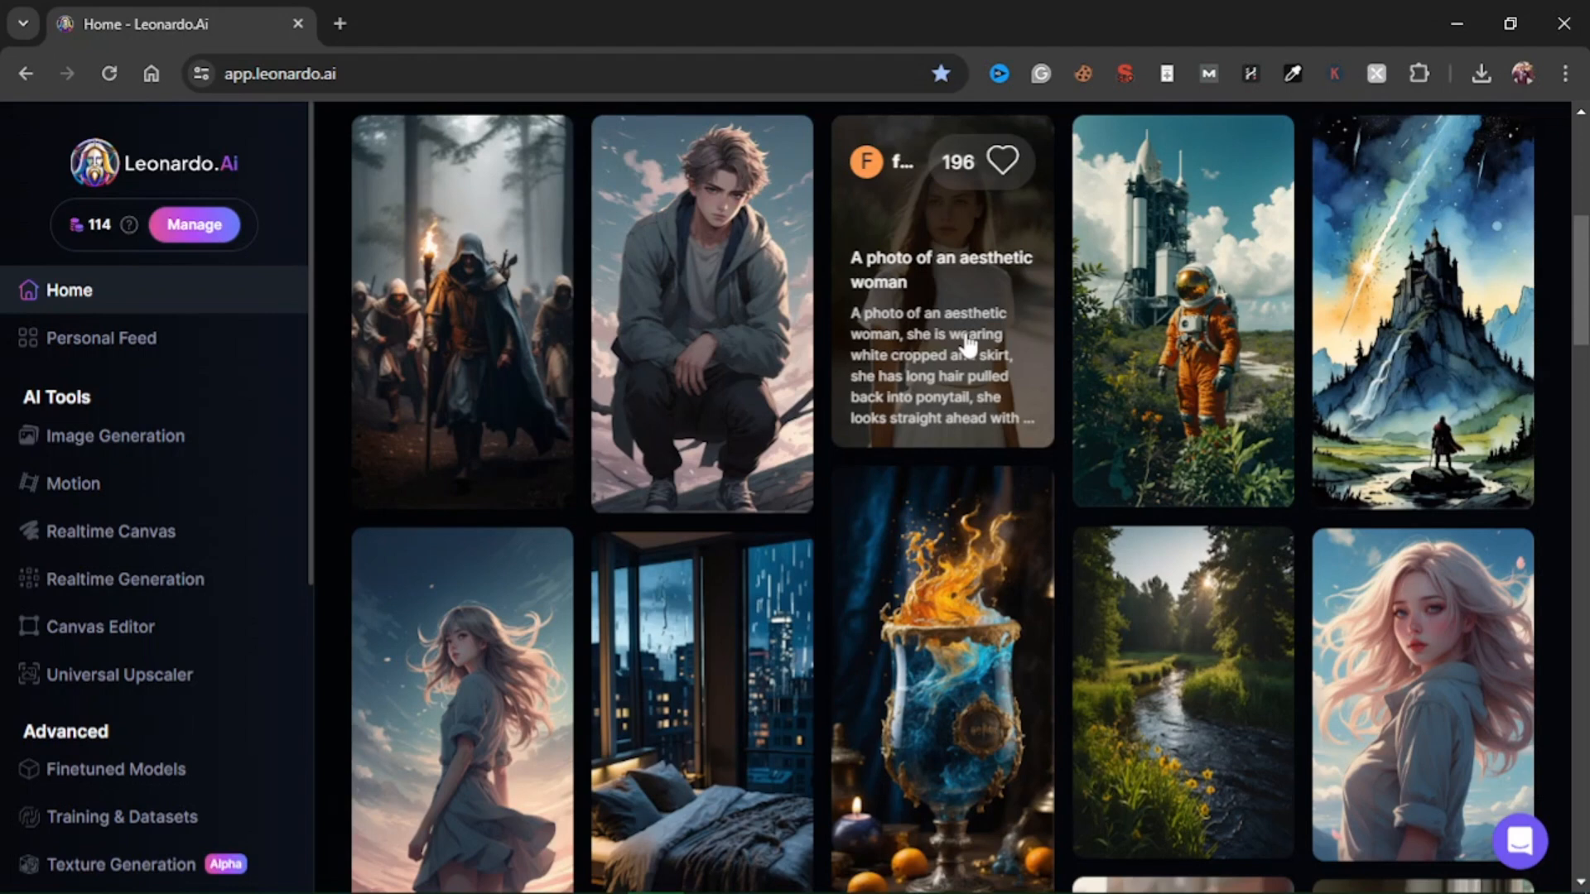
scroll(968, 344, "up", 7)
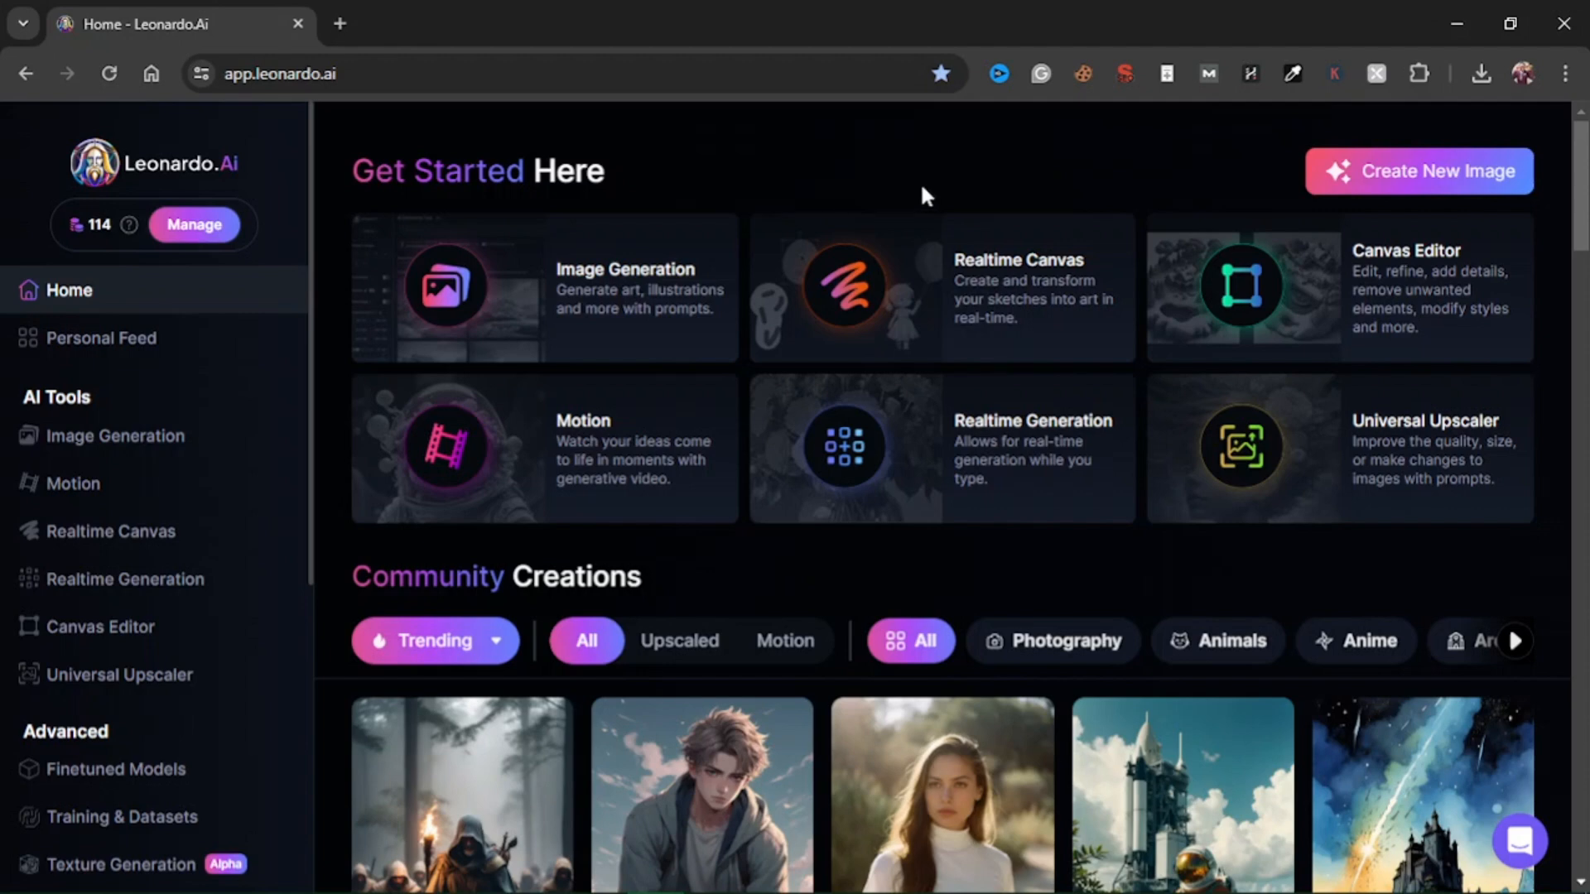
scroll(751, 457, "down", 3)
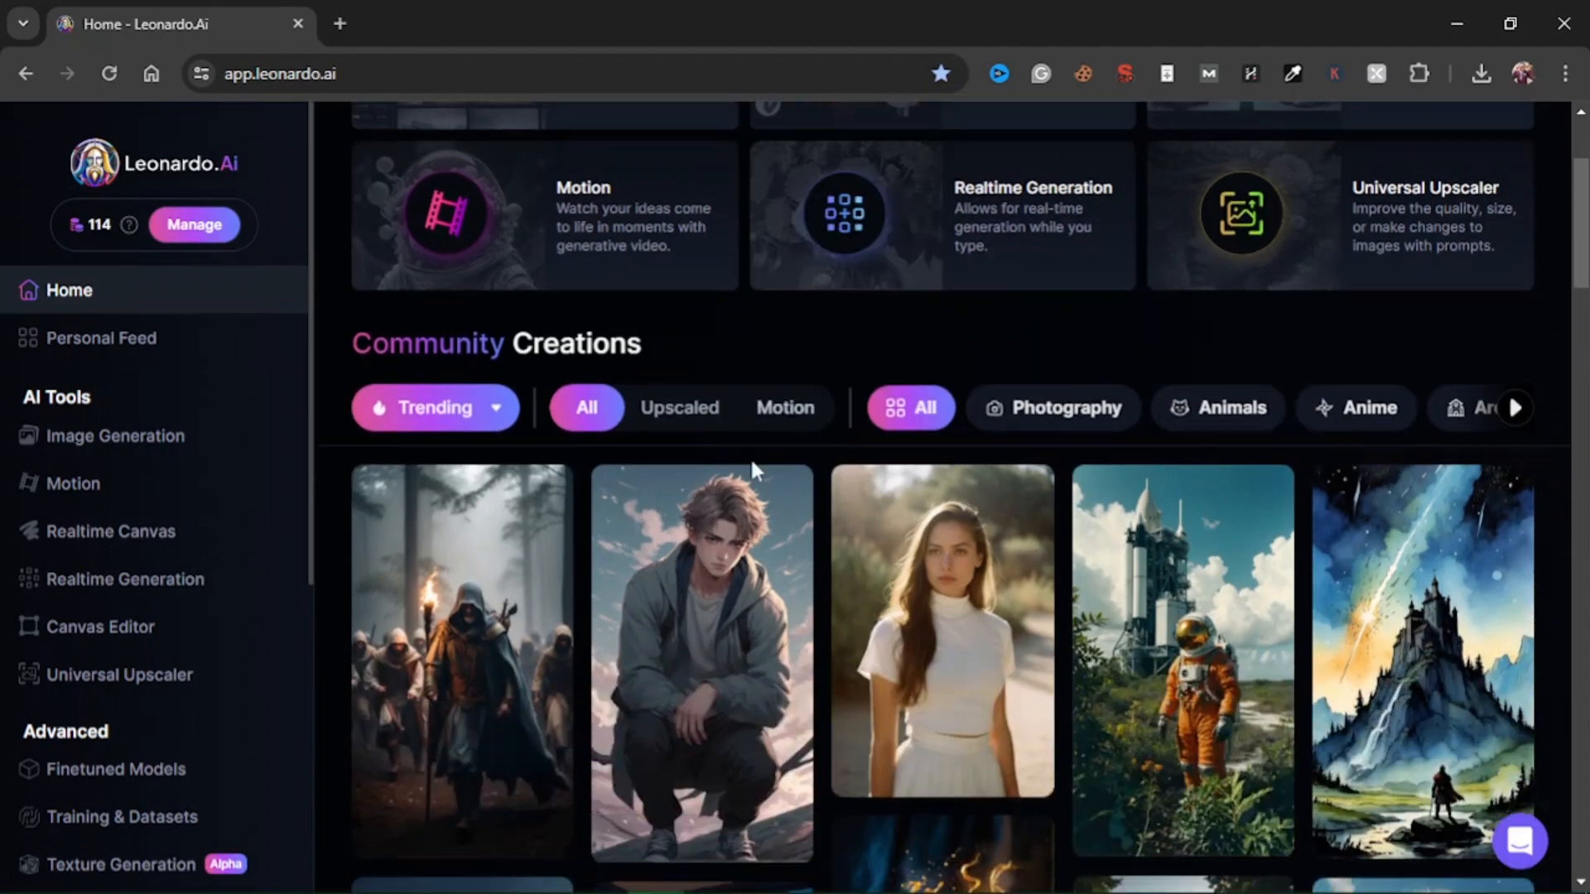
Open the Image Generation page and look over its prompt area, settings and generation history.
left_click(163, 448)
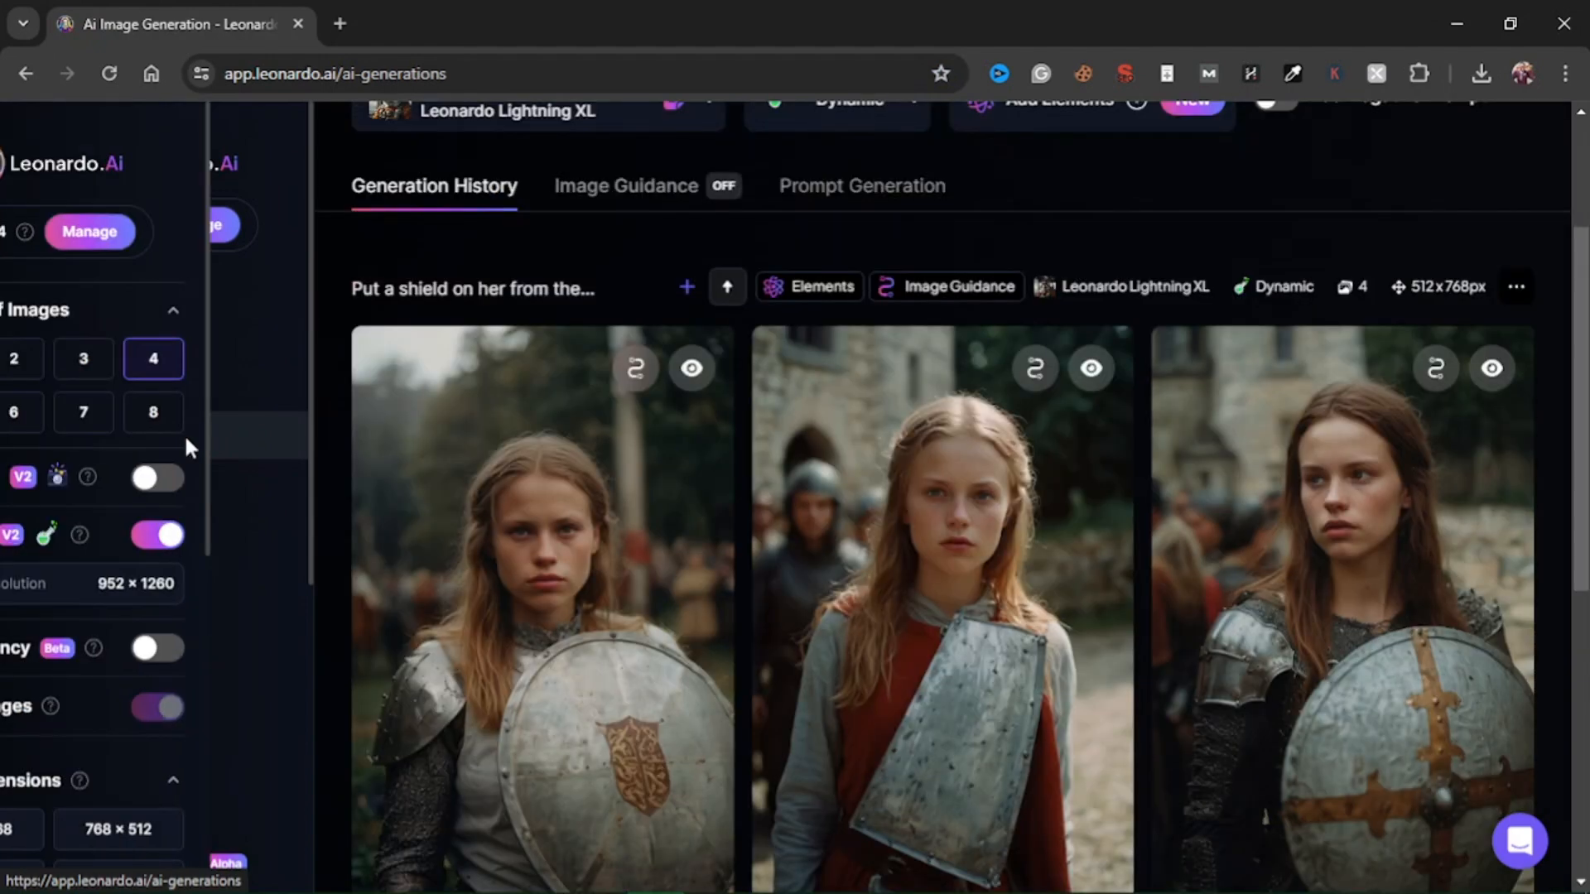
mouse_move(625, 556)
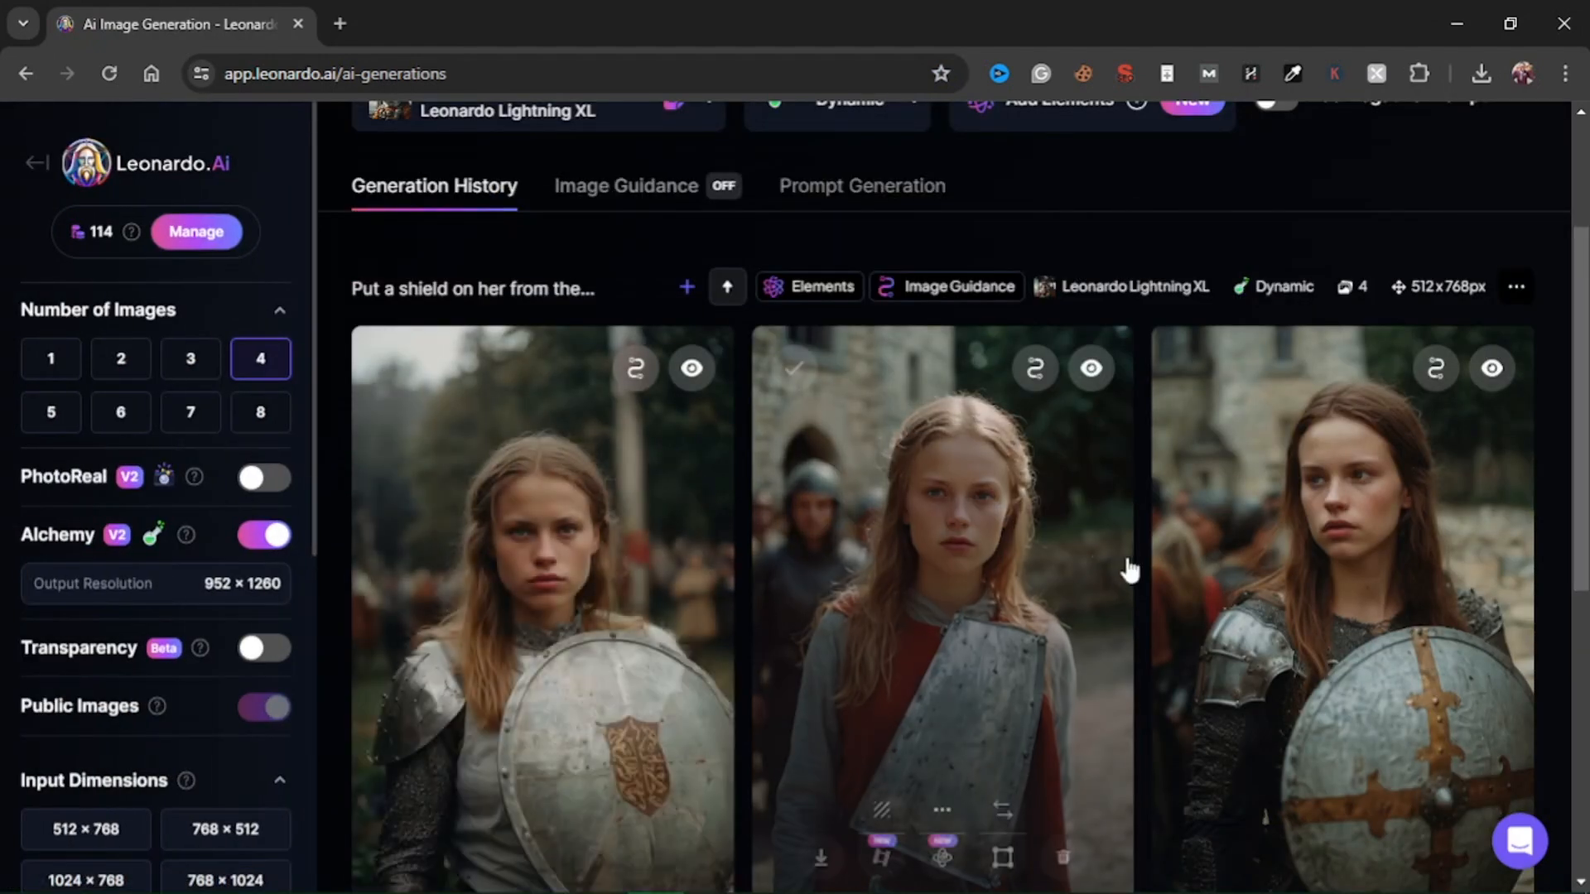
scroll(707, 563, "down", 4)
scroll(759, 627, "up", 7)
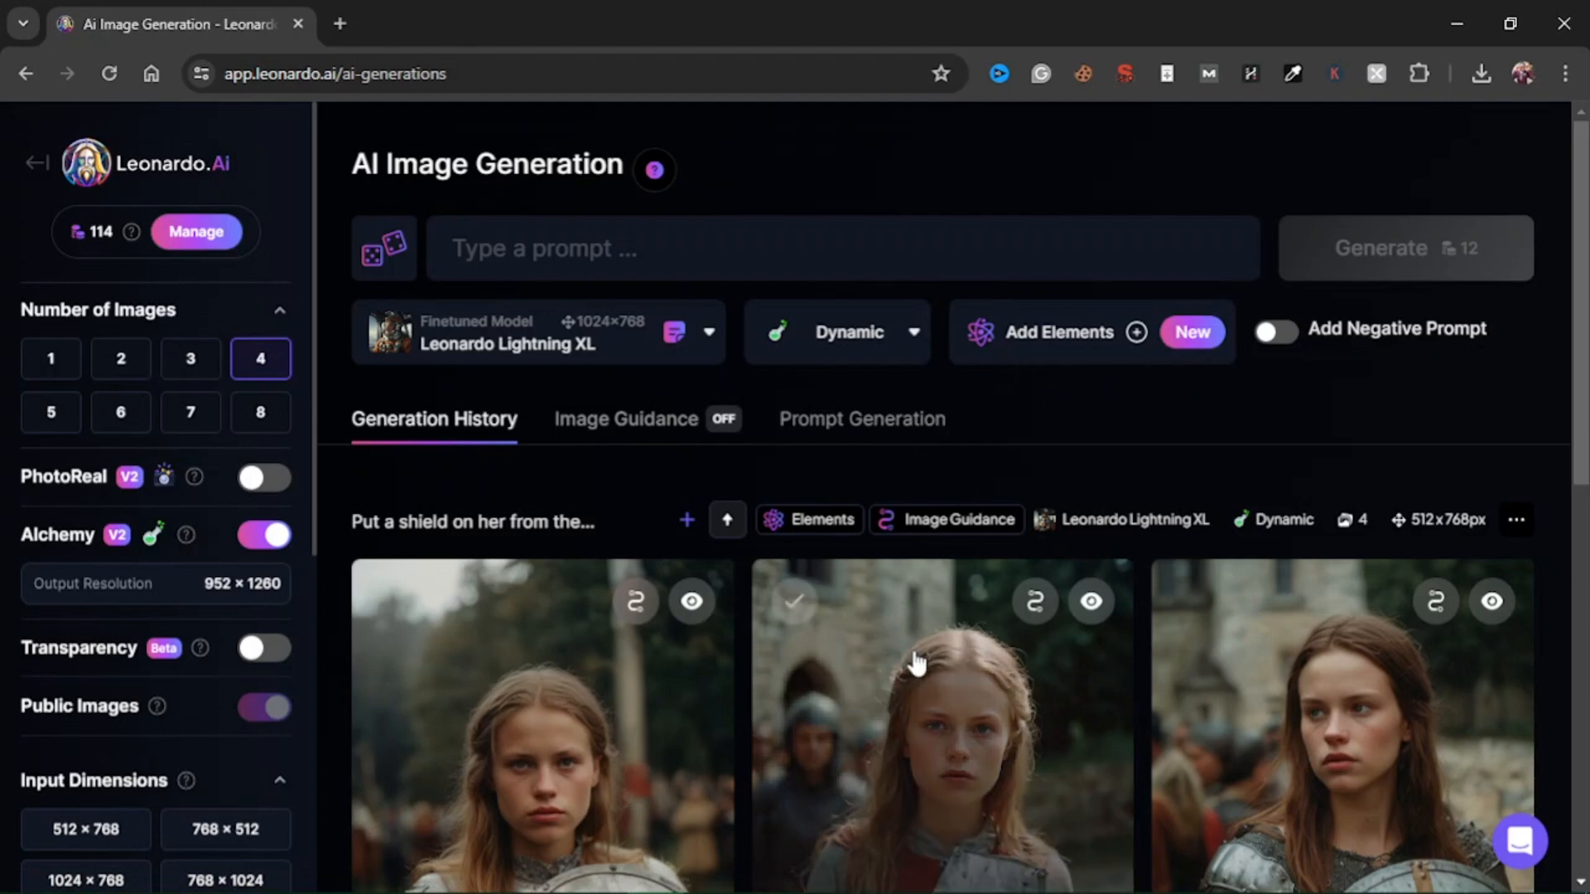
scroll(915, 659, "down", 2)
Return to the home page and view the prompt details of the community photo of the aesthetic woman, then close them.
left_click(37, 170)
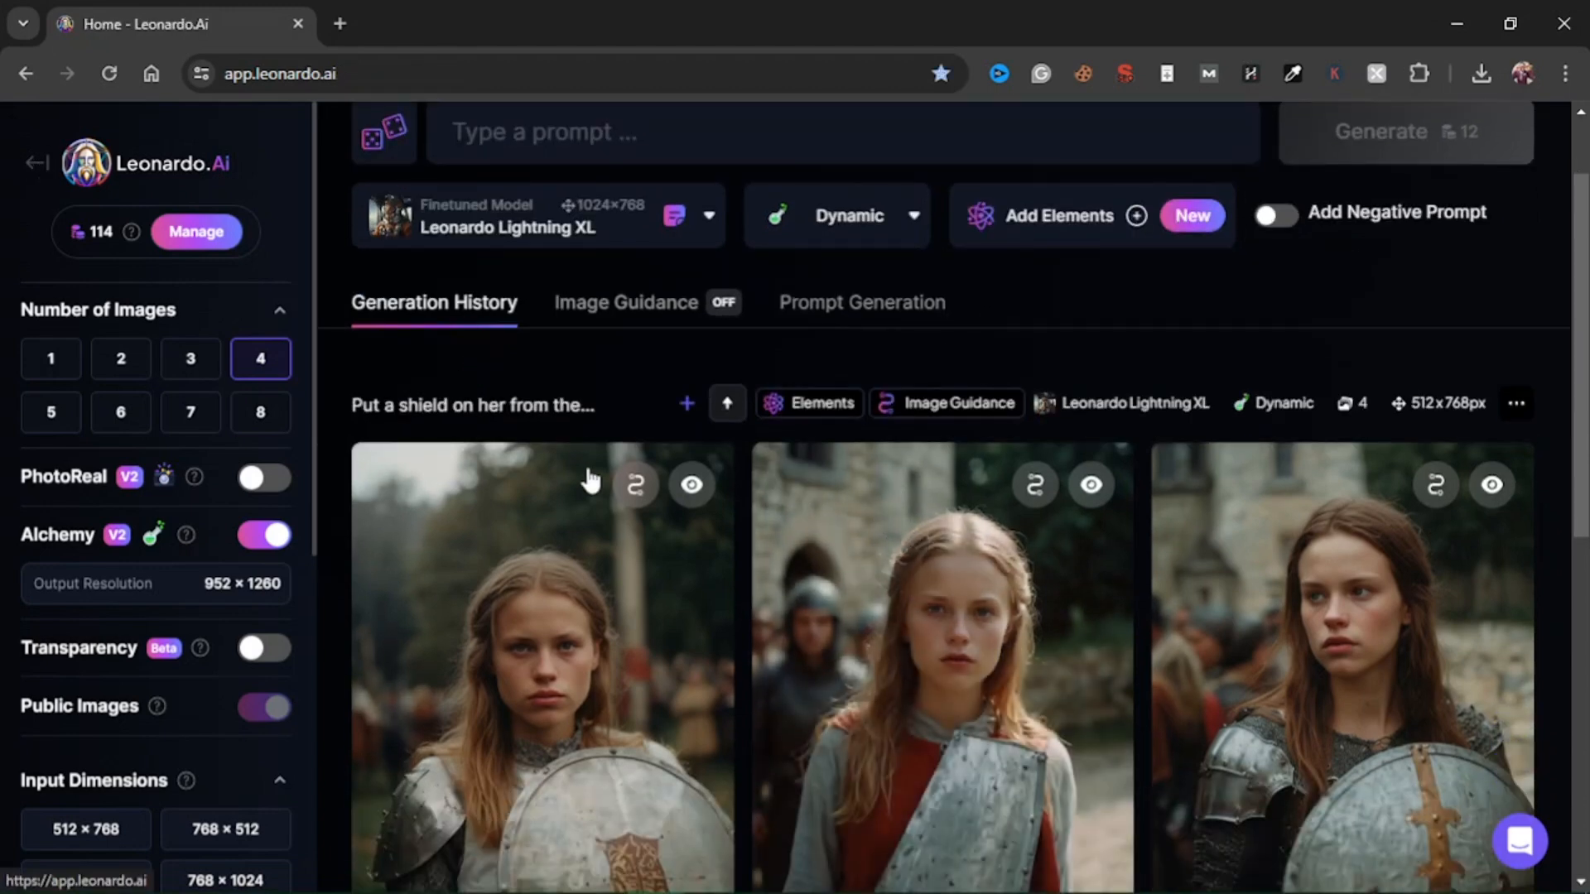
scroll(1026, 433, "down", 5)
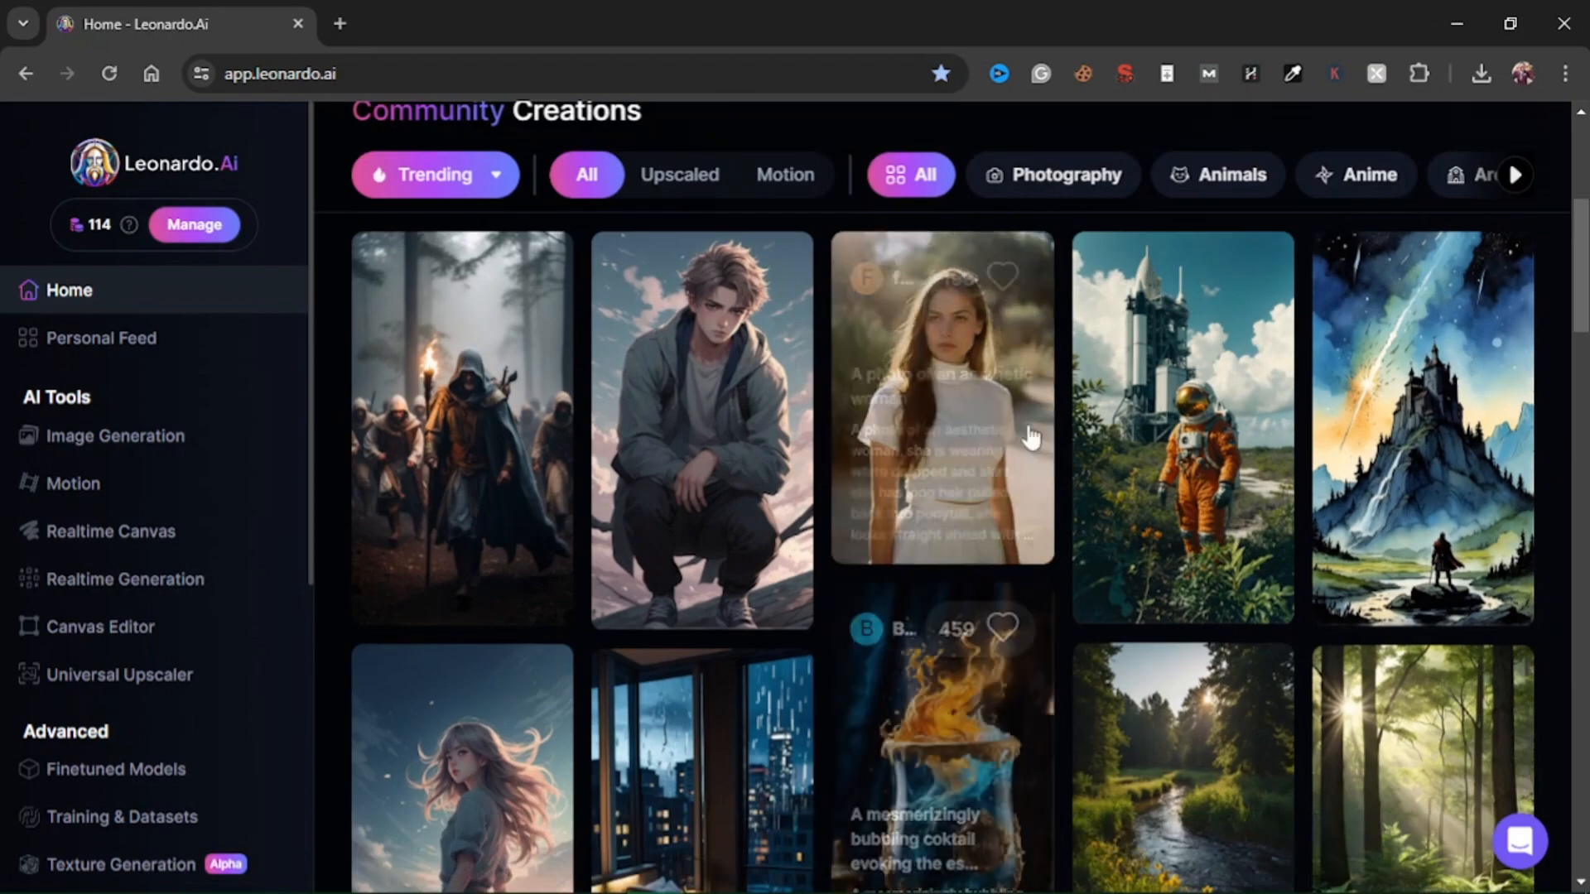
left_click(966, 410)
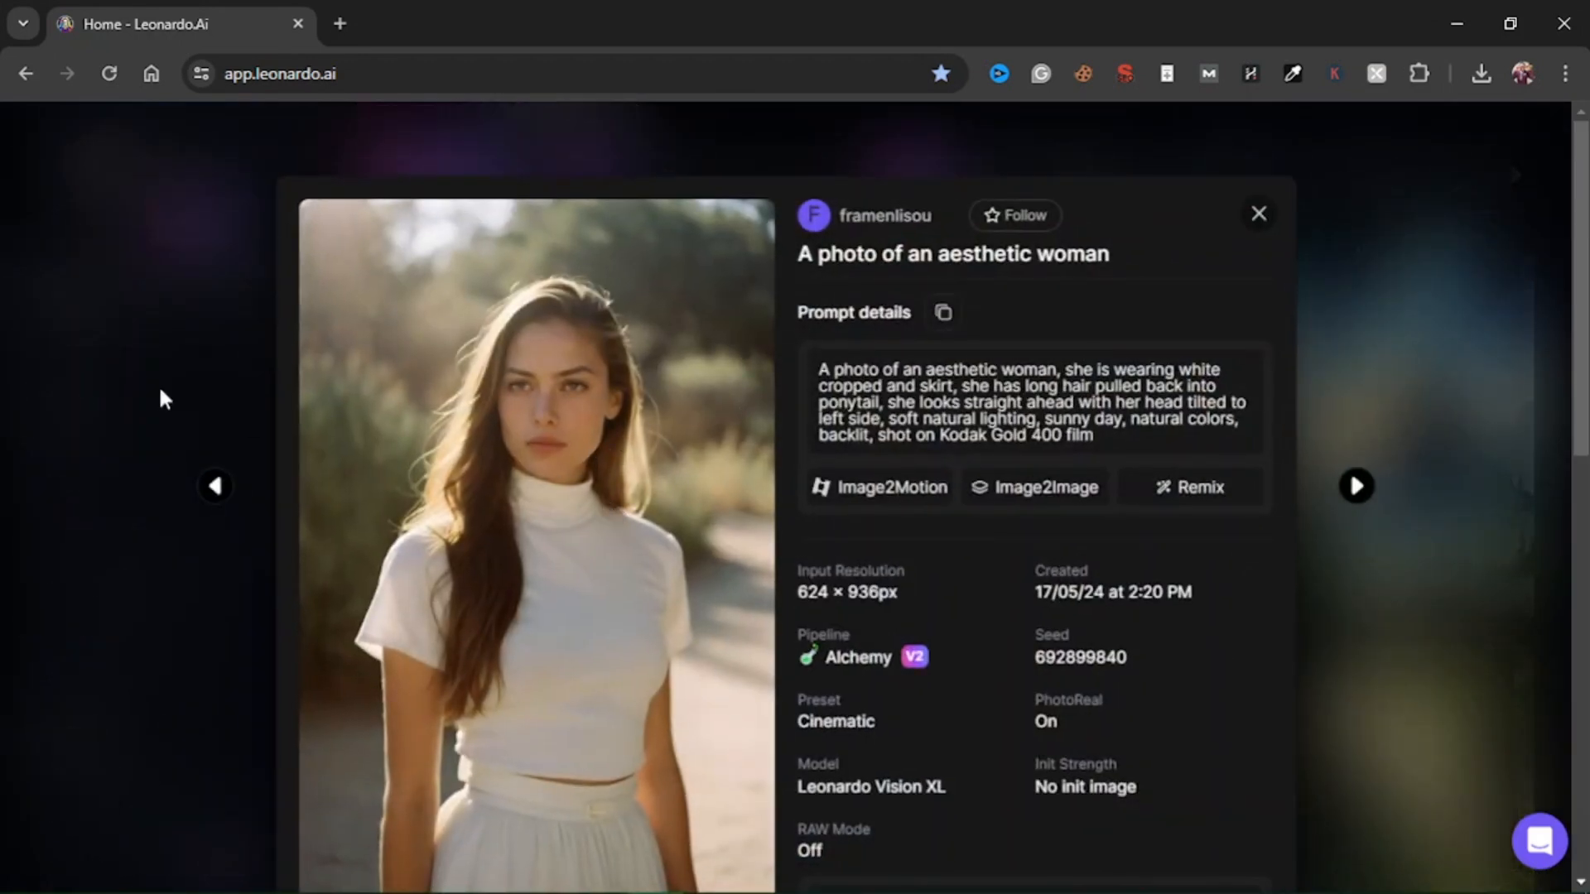
left_click(1258, 217)
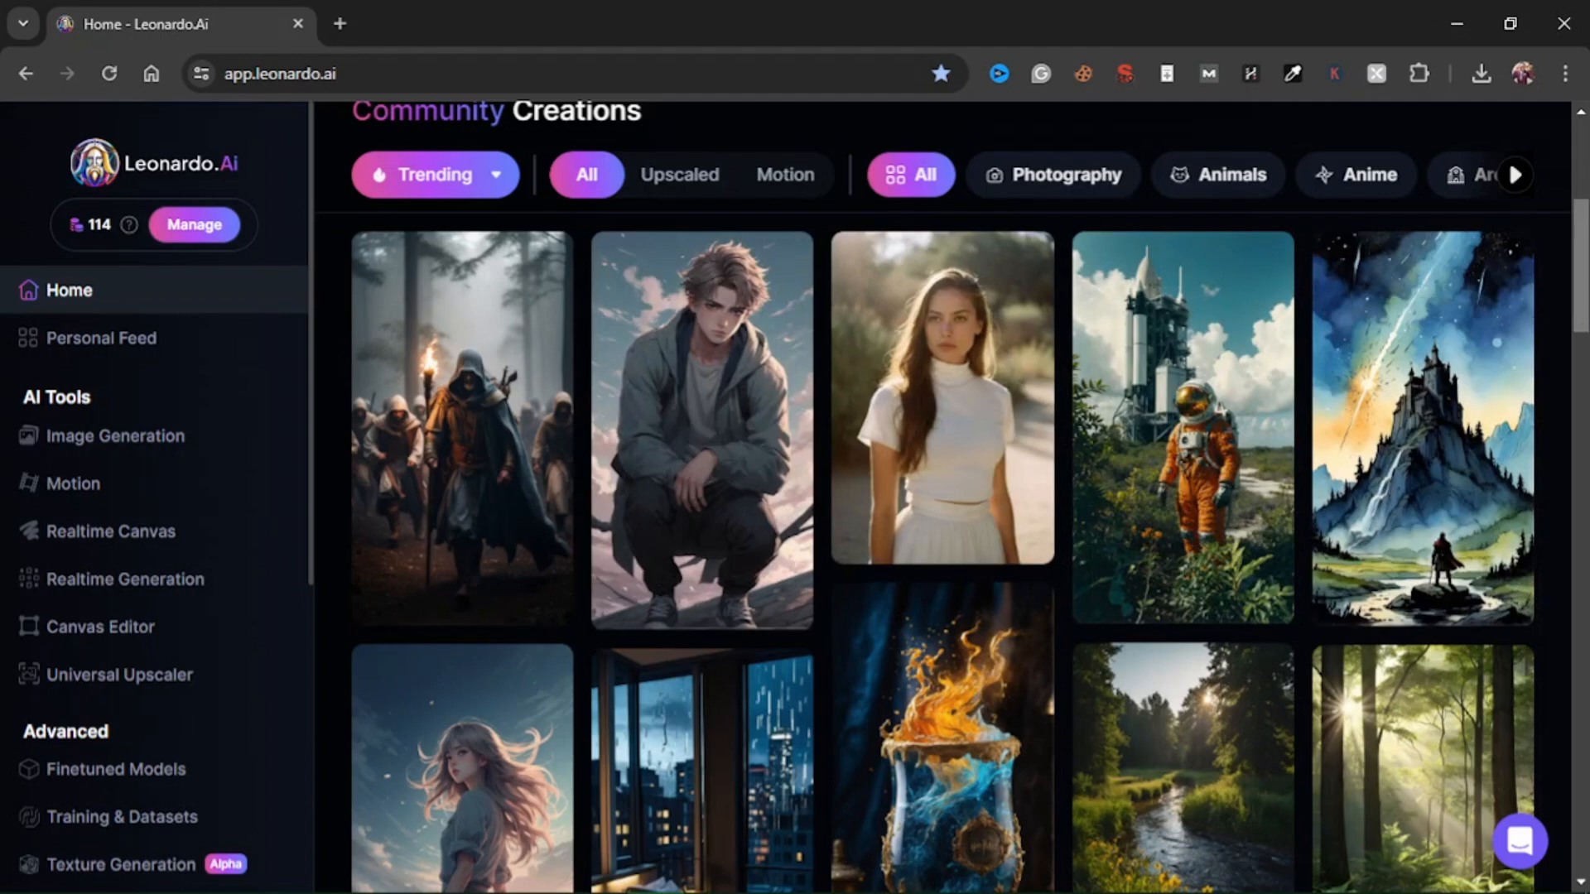
Send the community photo of the aesthetic woman in white to image generation with Image2Image.
mouse_move(1585, 294)
left_mouse_down()
mouse_move(1584, 252)
mouse_move(1583, 272)
left_mouse_up()
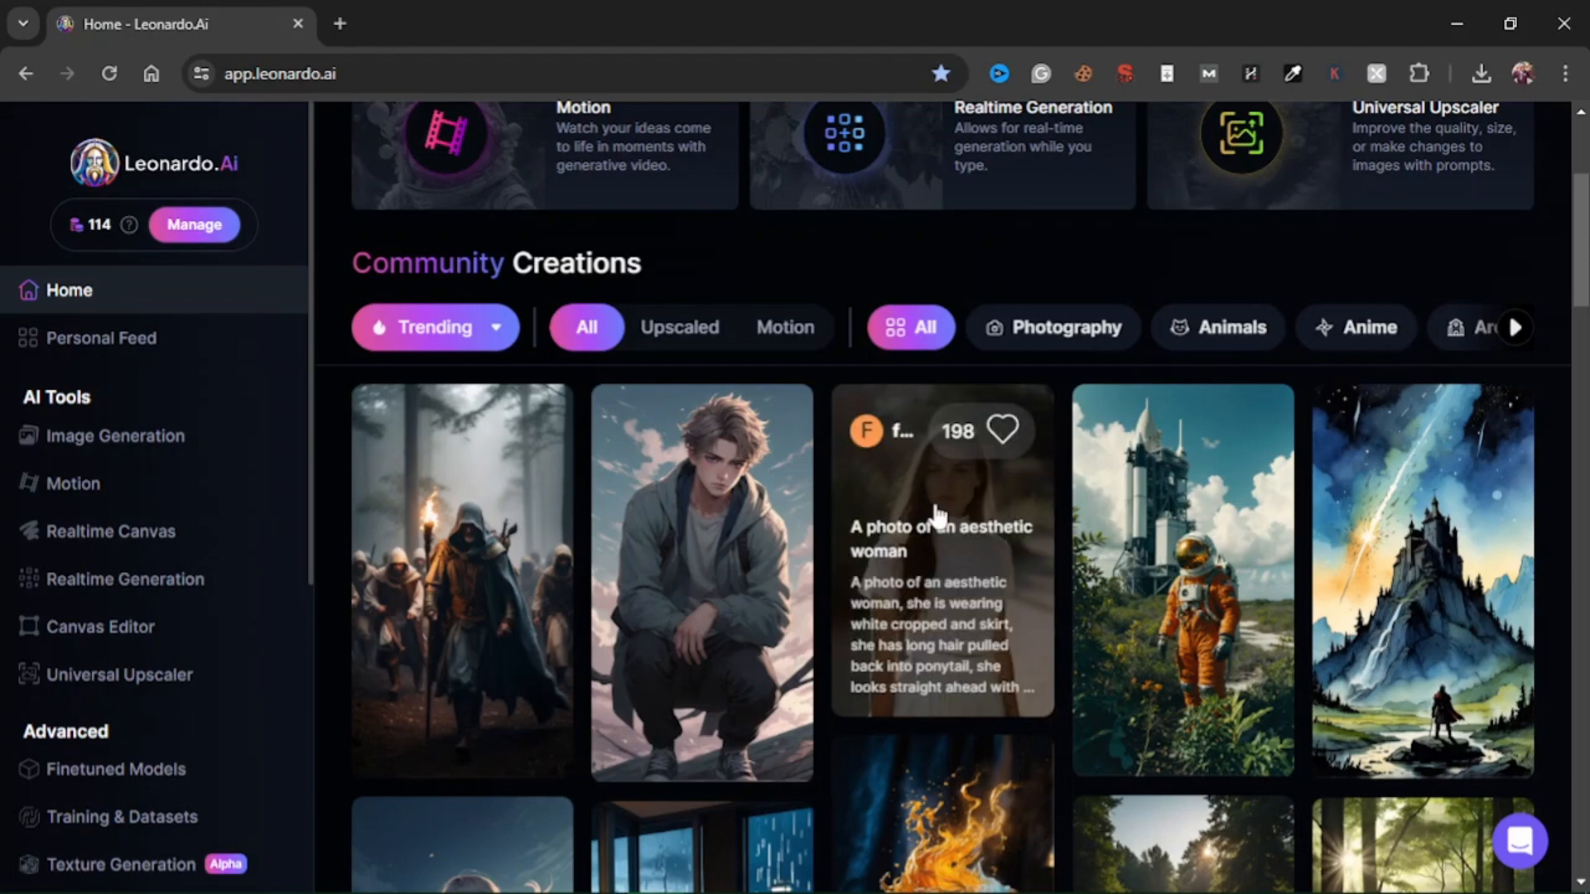
left_click(936, 517)
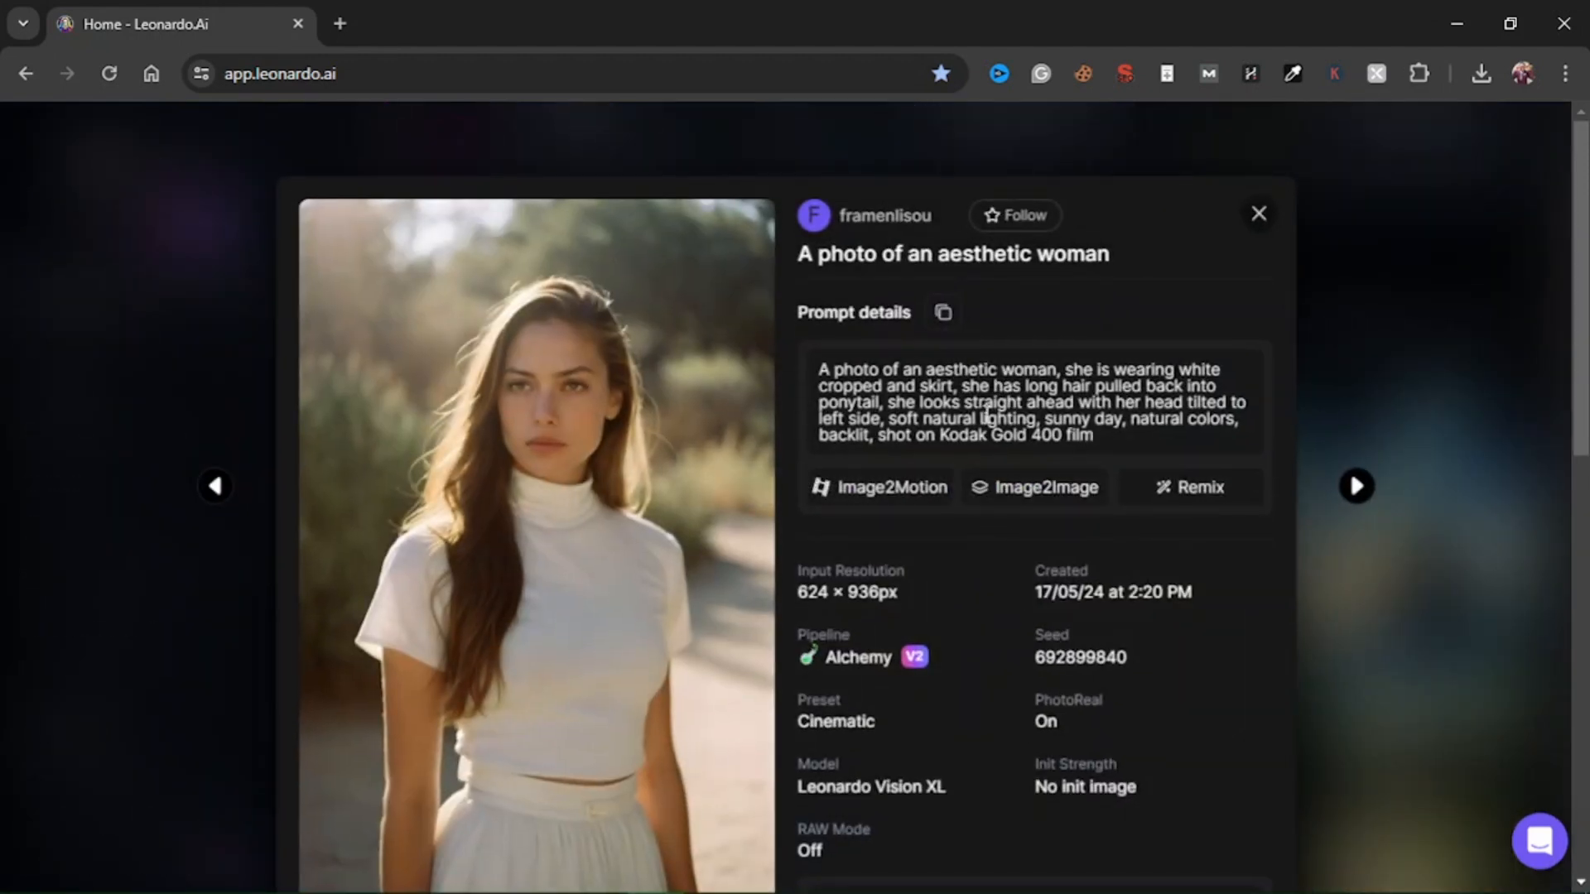
left_click(1045, 494)
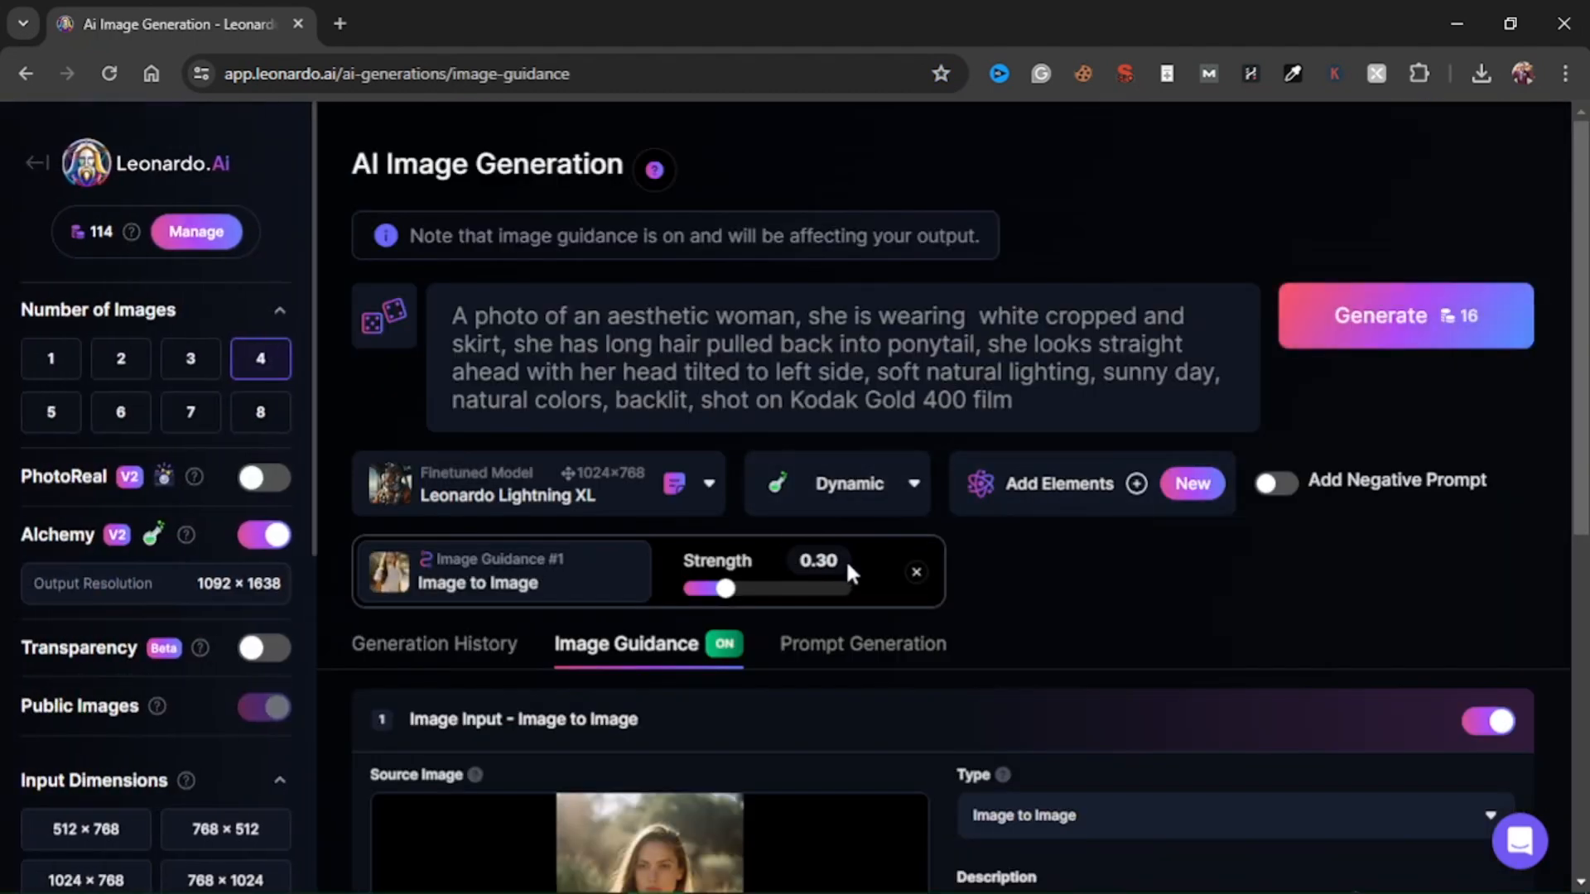
Examine the copied prompt and the Image to Image guidance settings, including the source image, type and strength.
left_click_drag(456, 318, 1050, 408)
scroll(710, 594, "down", 3)
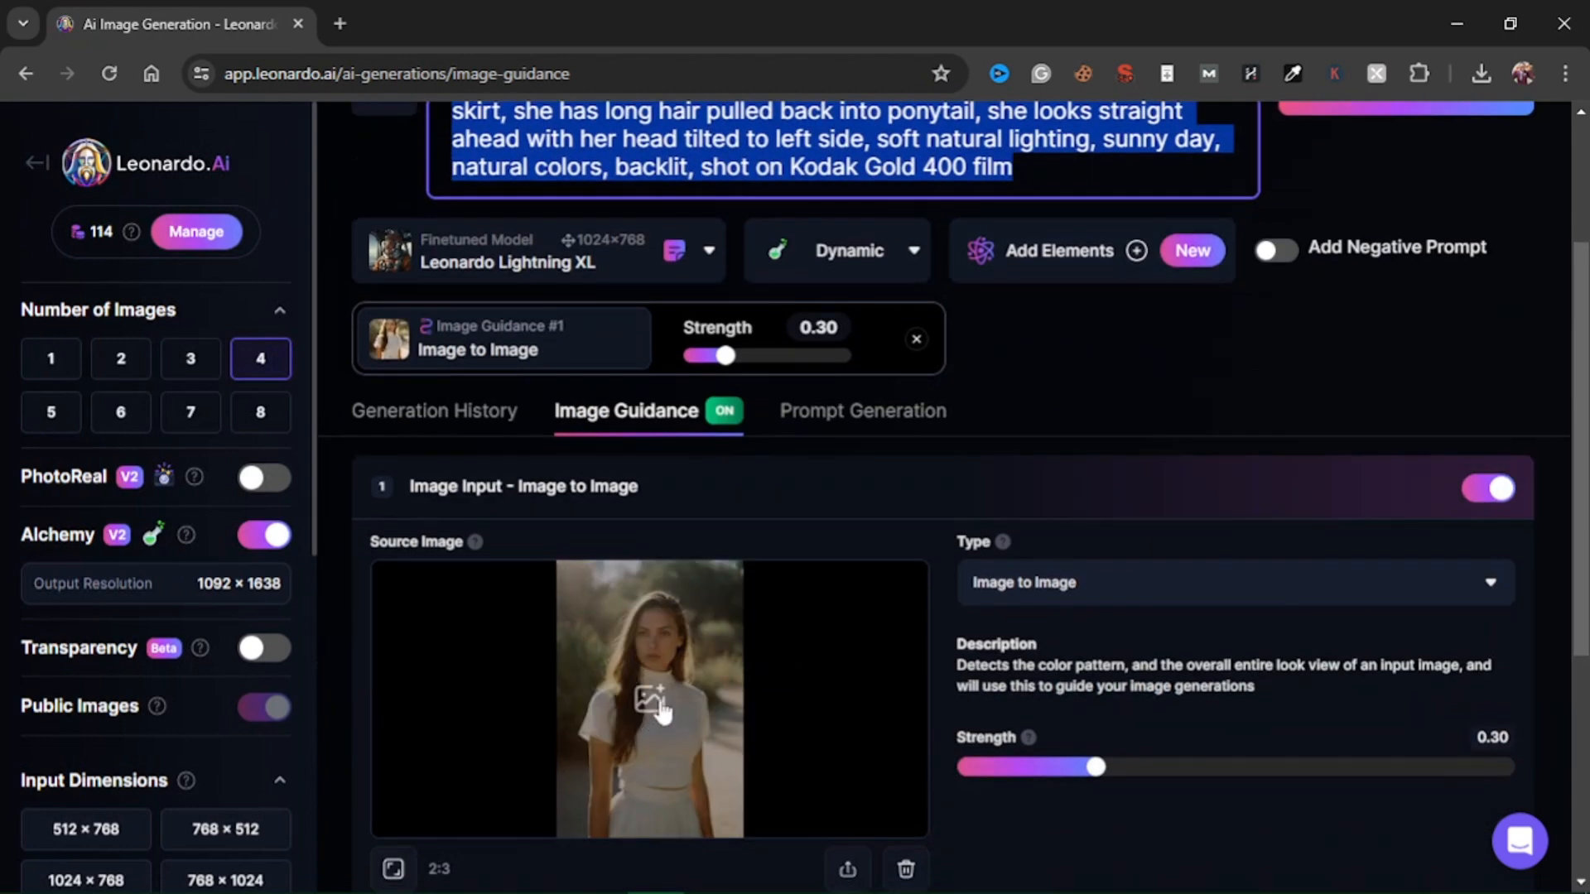
scroll(673, 674, "down", 1)
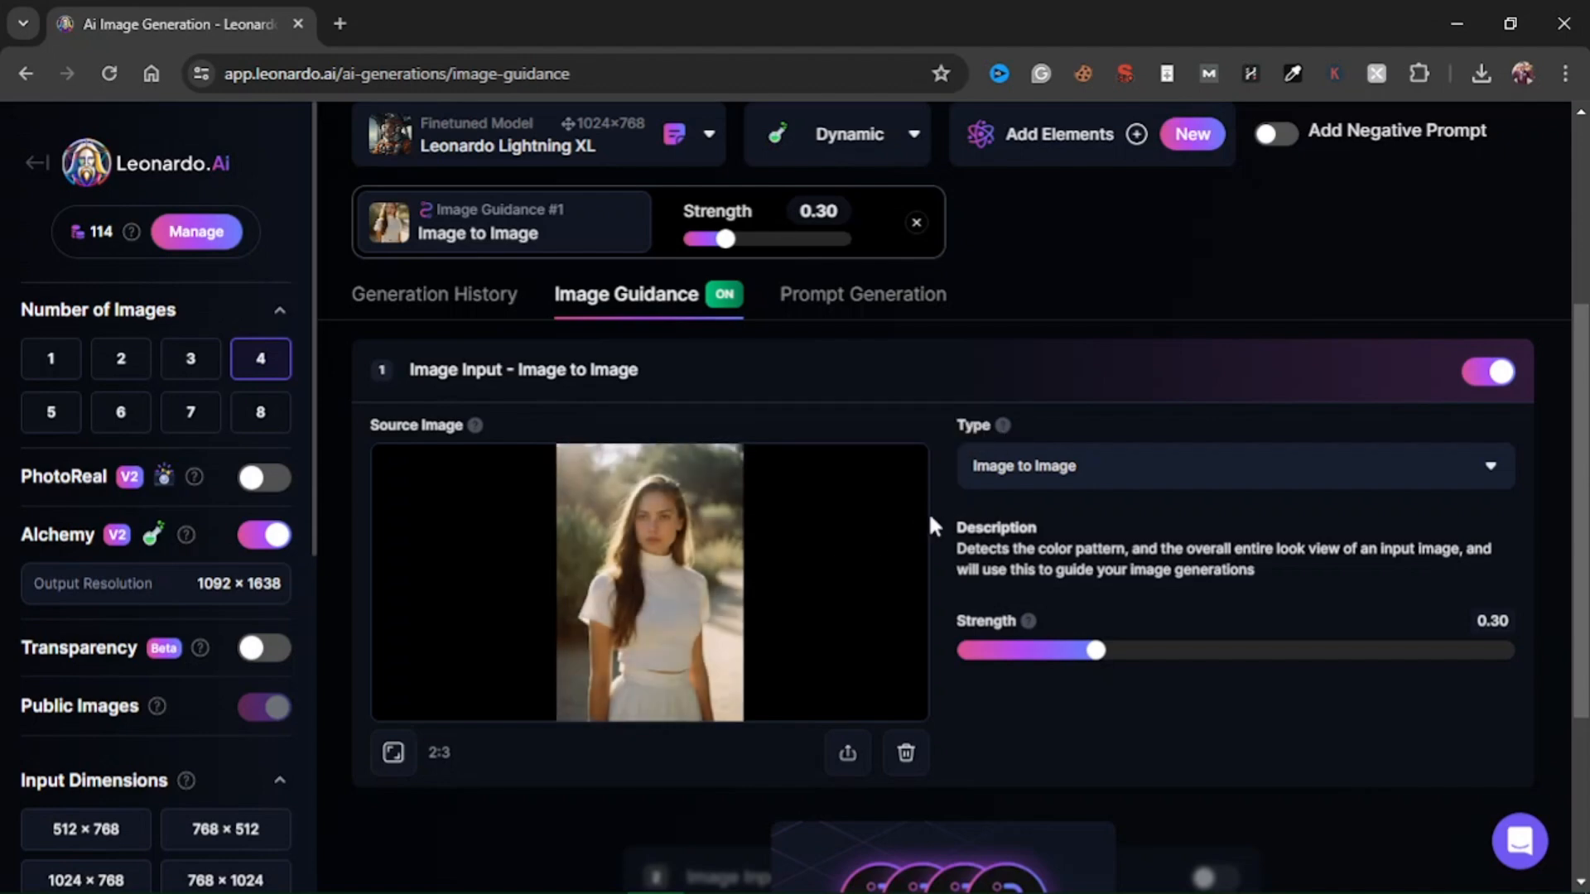
scroll(945, 484, "up", 3)
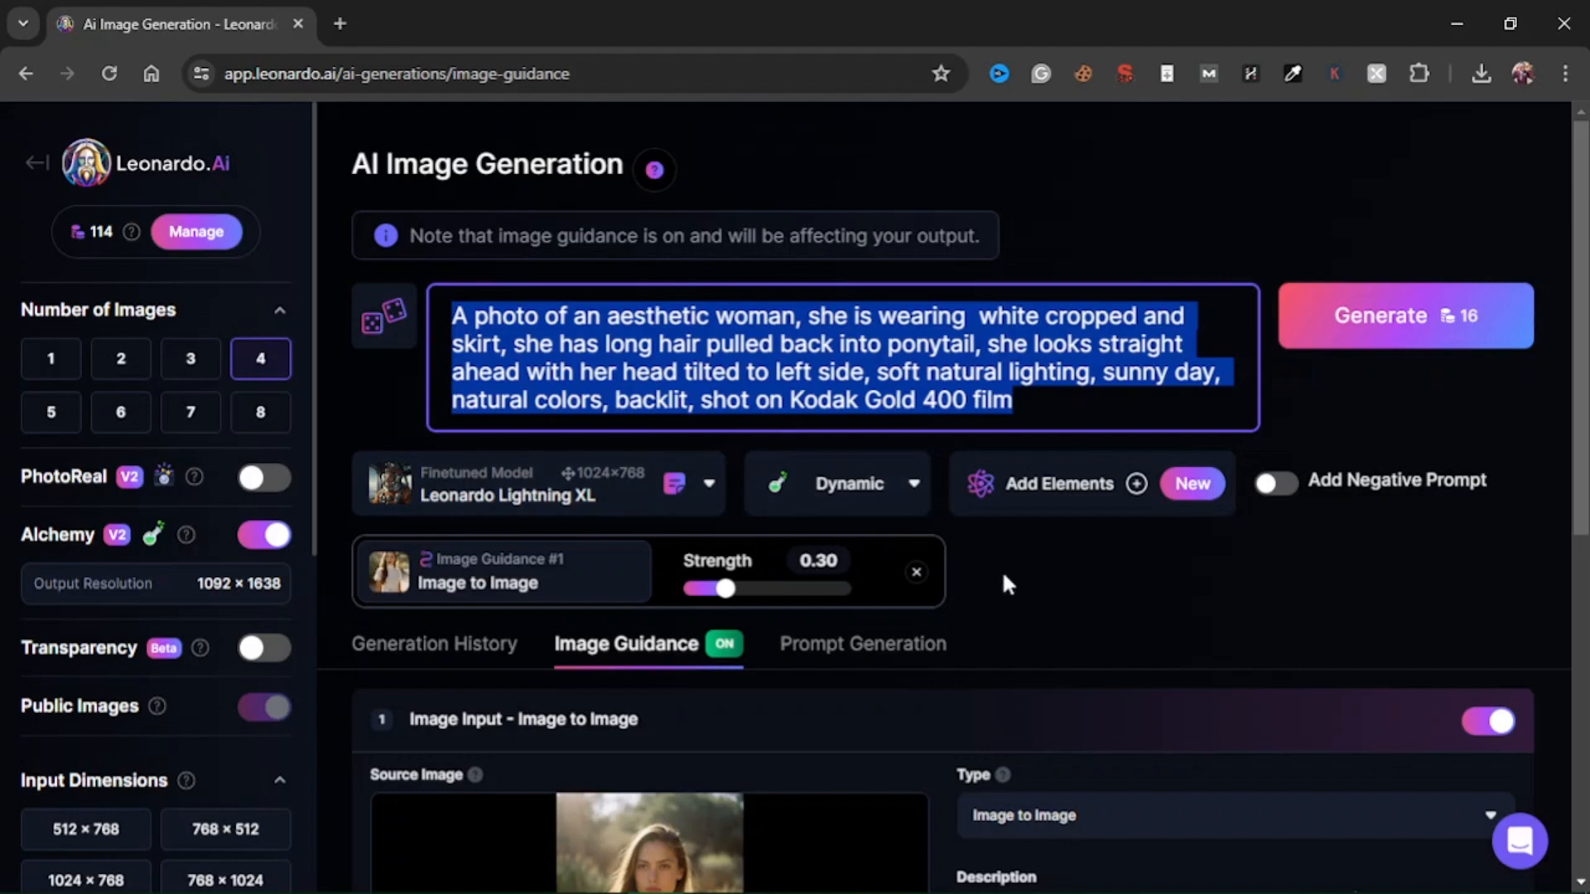
scroll(852, 585, "down", 5)
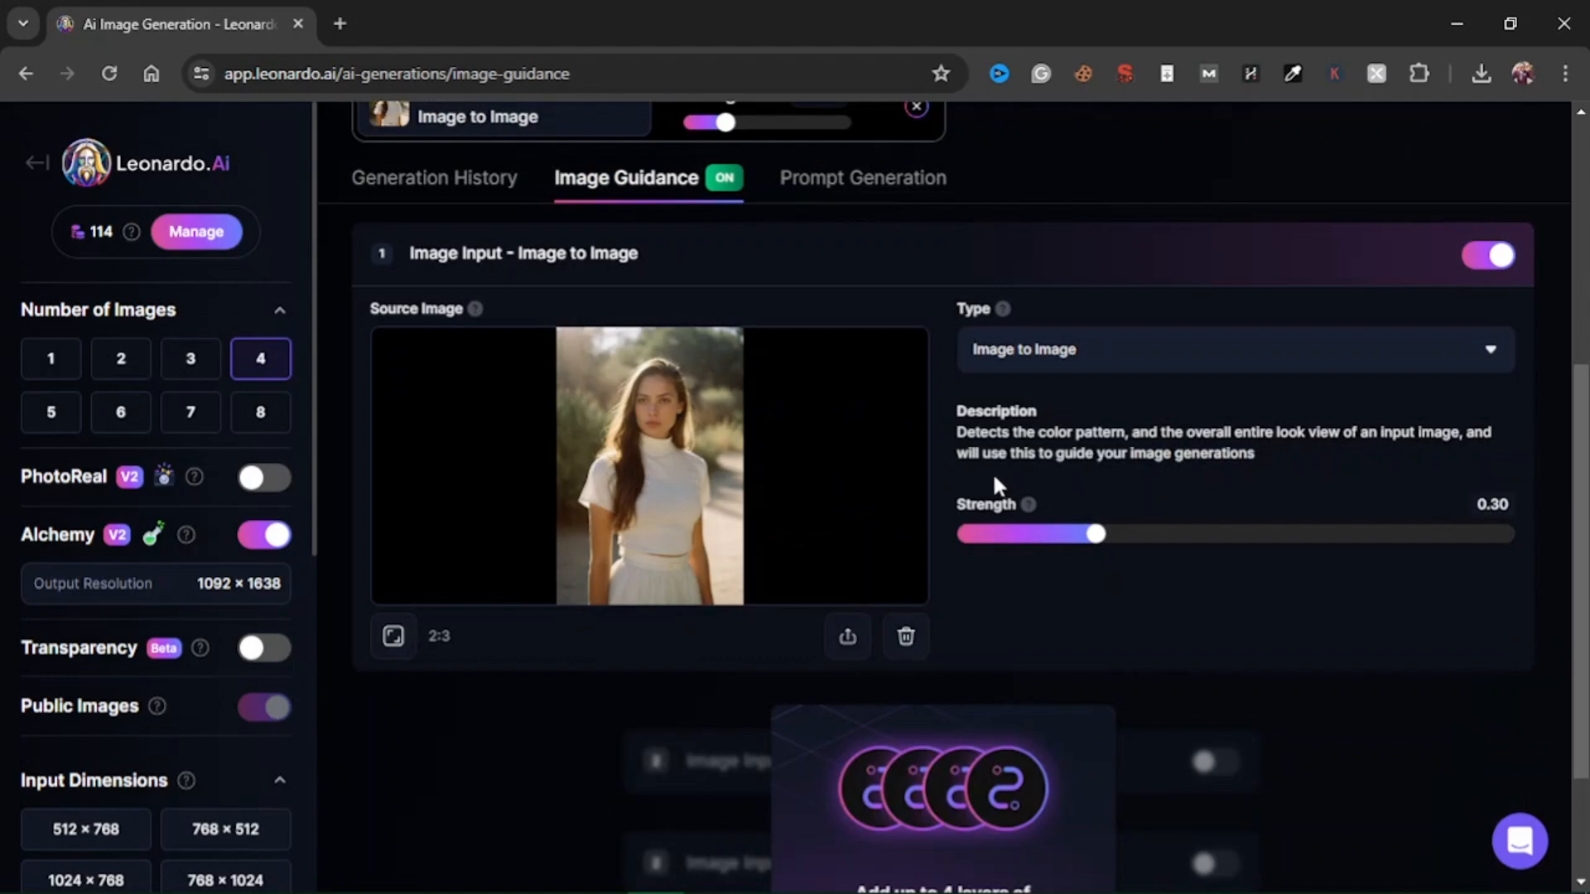
scroll(961, 487, "up", 4)
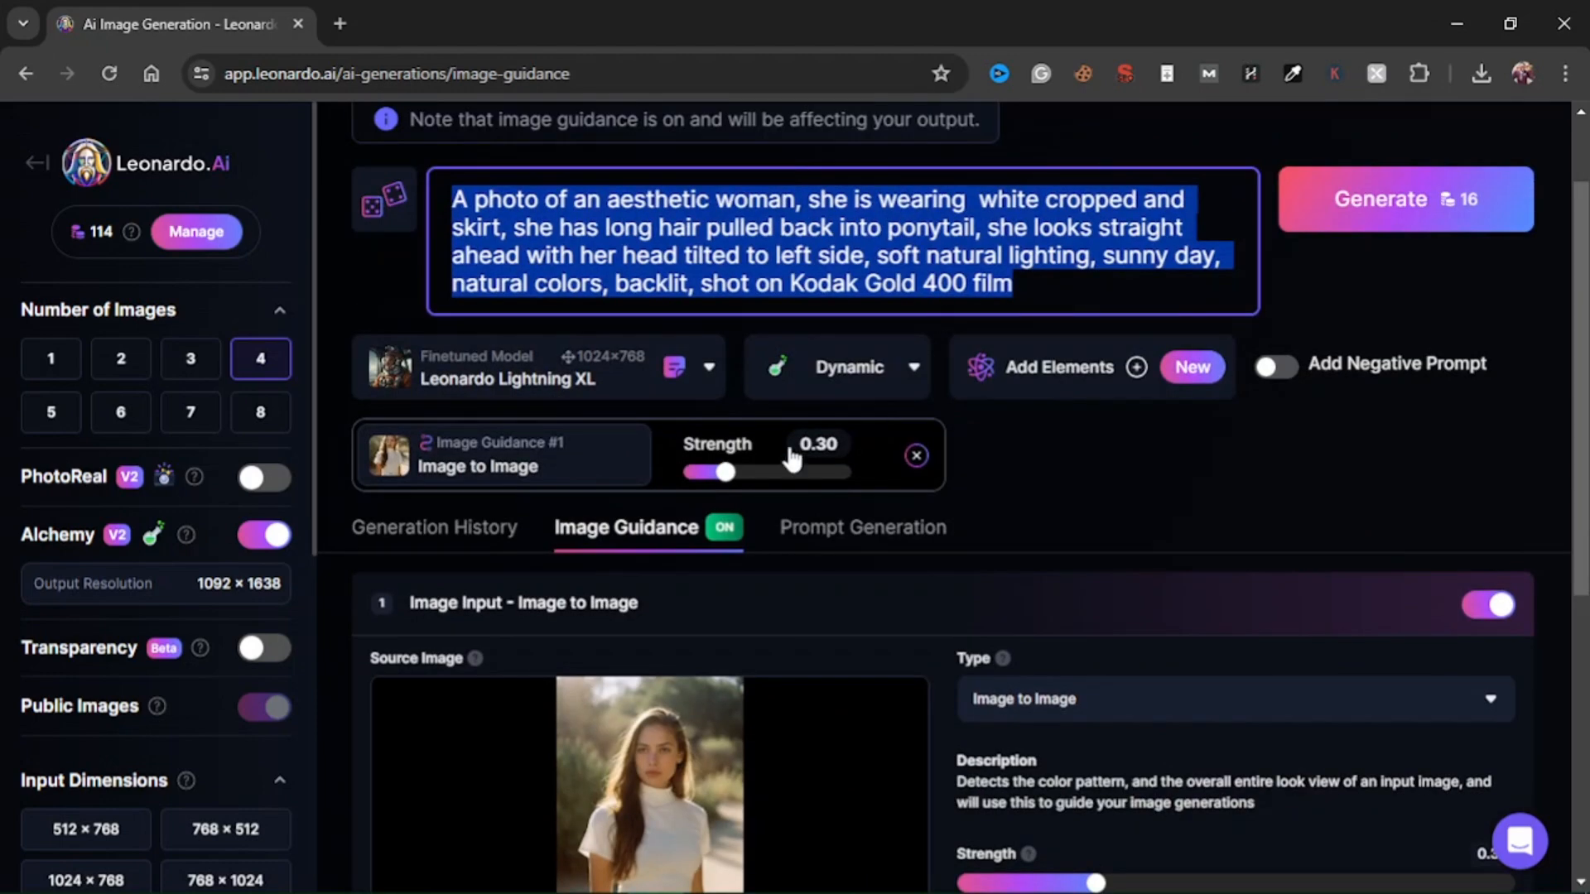
scroll(798, 472, "down", 2)
scroll(797, 472, "down", 1)
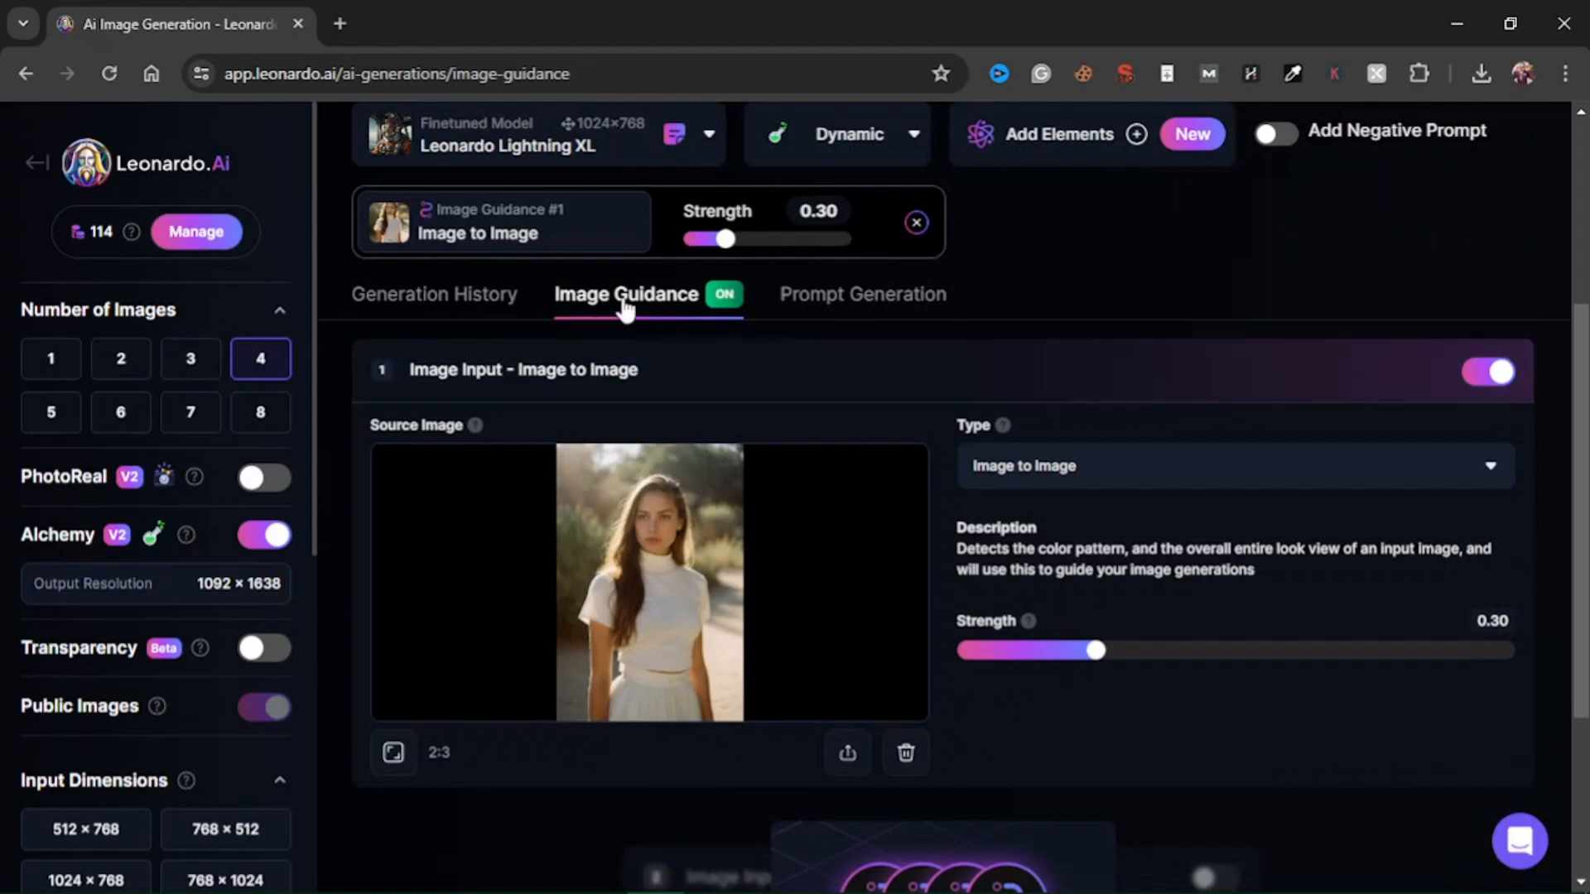
scroll(834, 116, "up", 4)
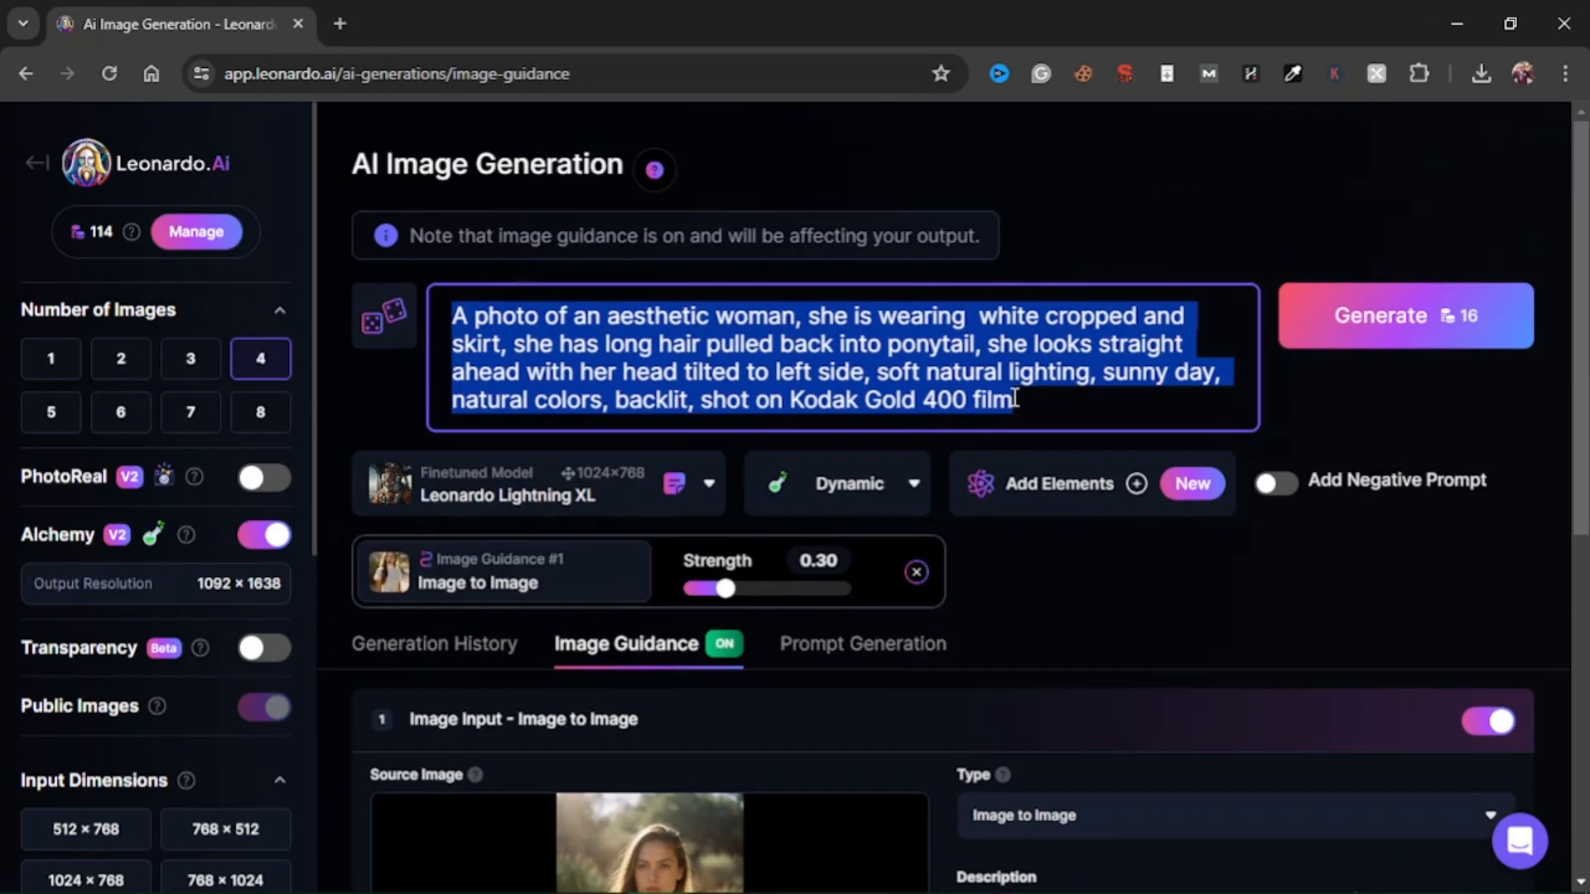
scroll(1012, 401, "down", 4)
scroll(1011, 400, "up", 4)
scroll(828, 611, "down", 4)
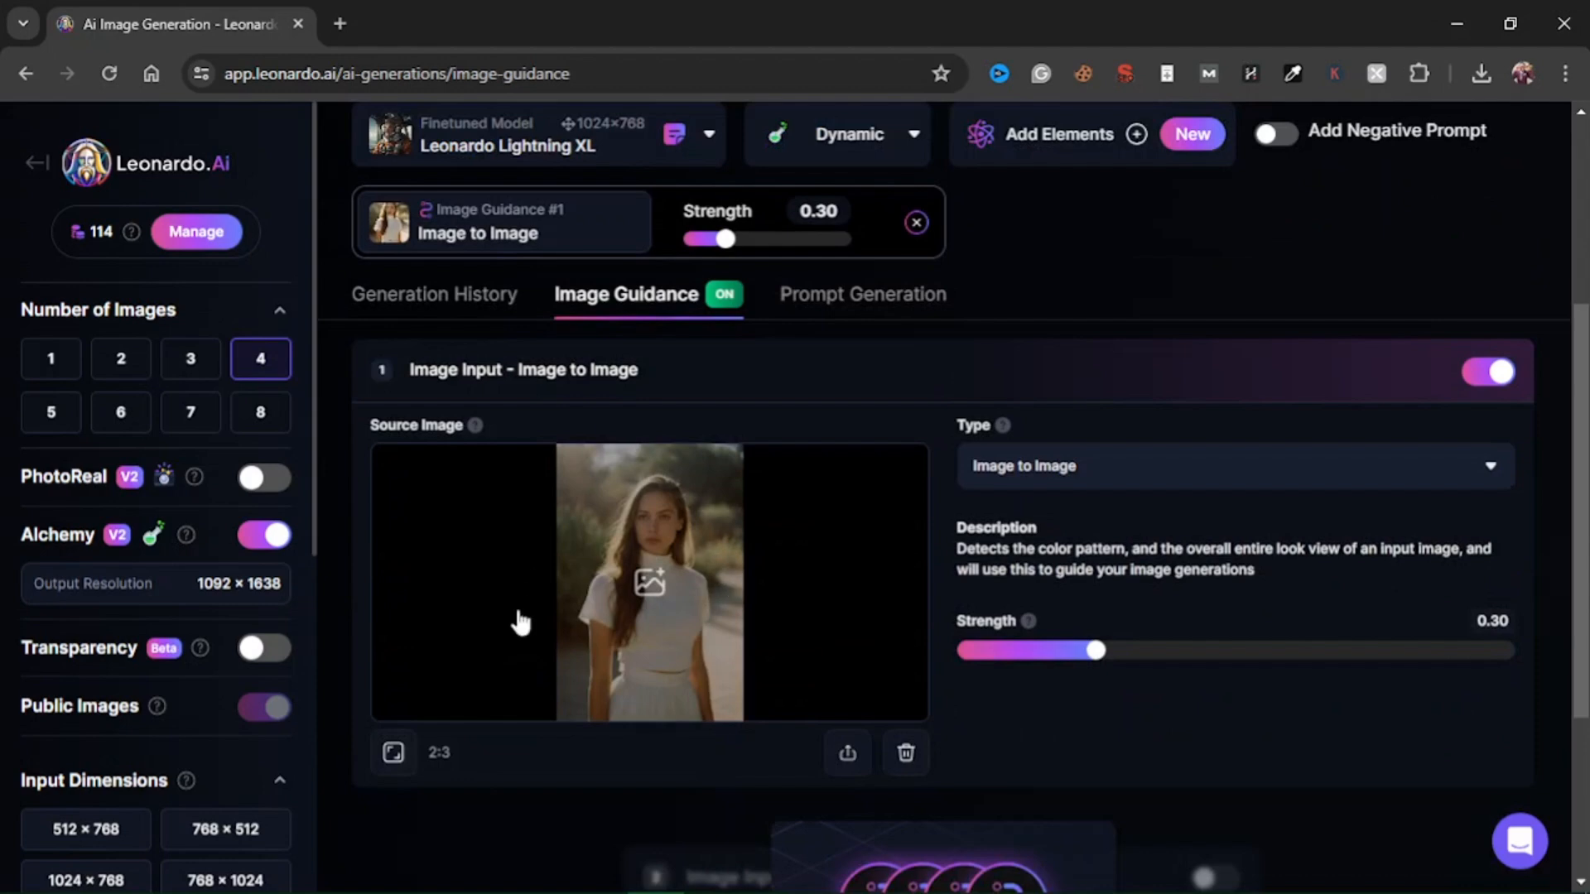
scroll(696, 514, "up", 4)
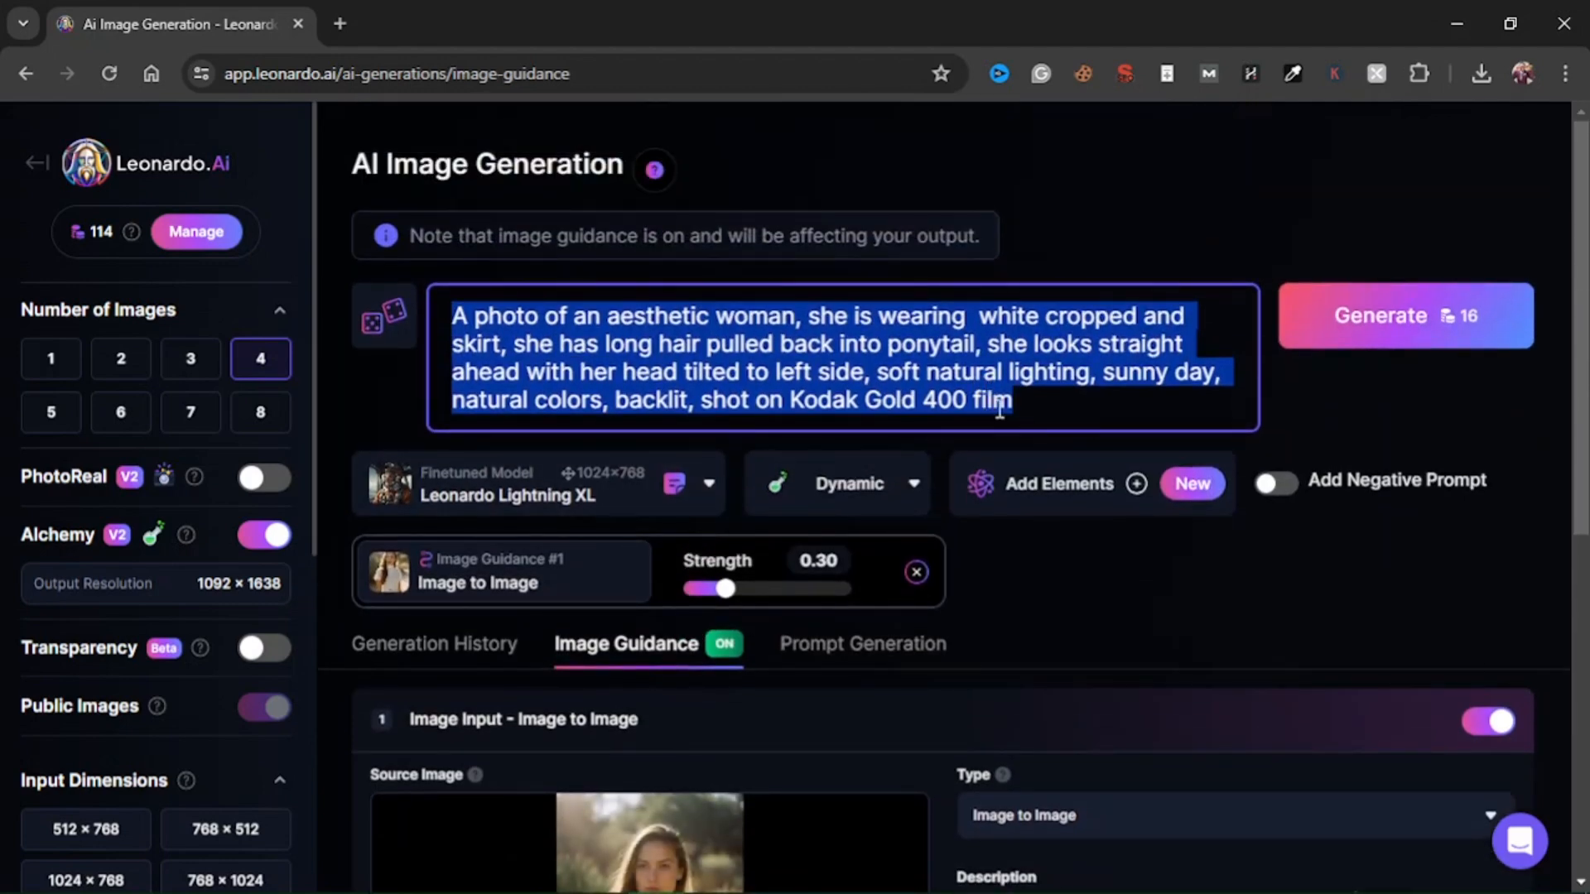
scroll(1027, 408, "down", 1)
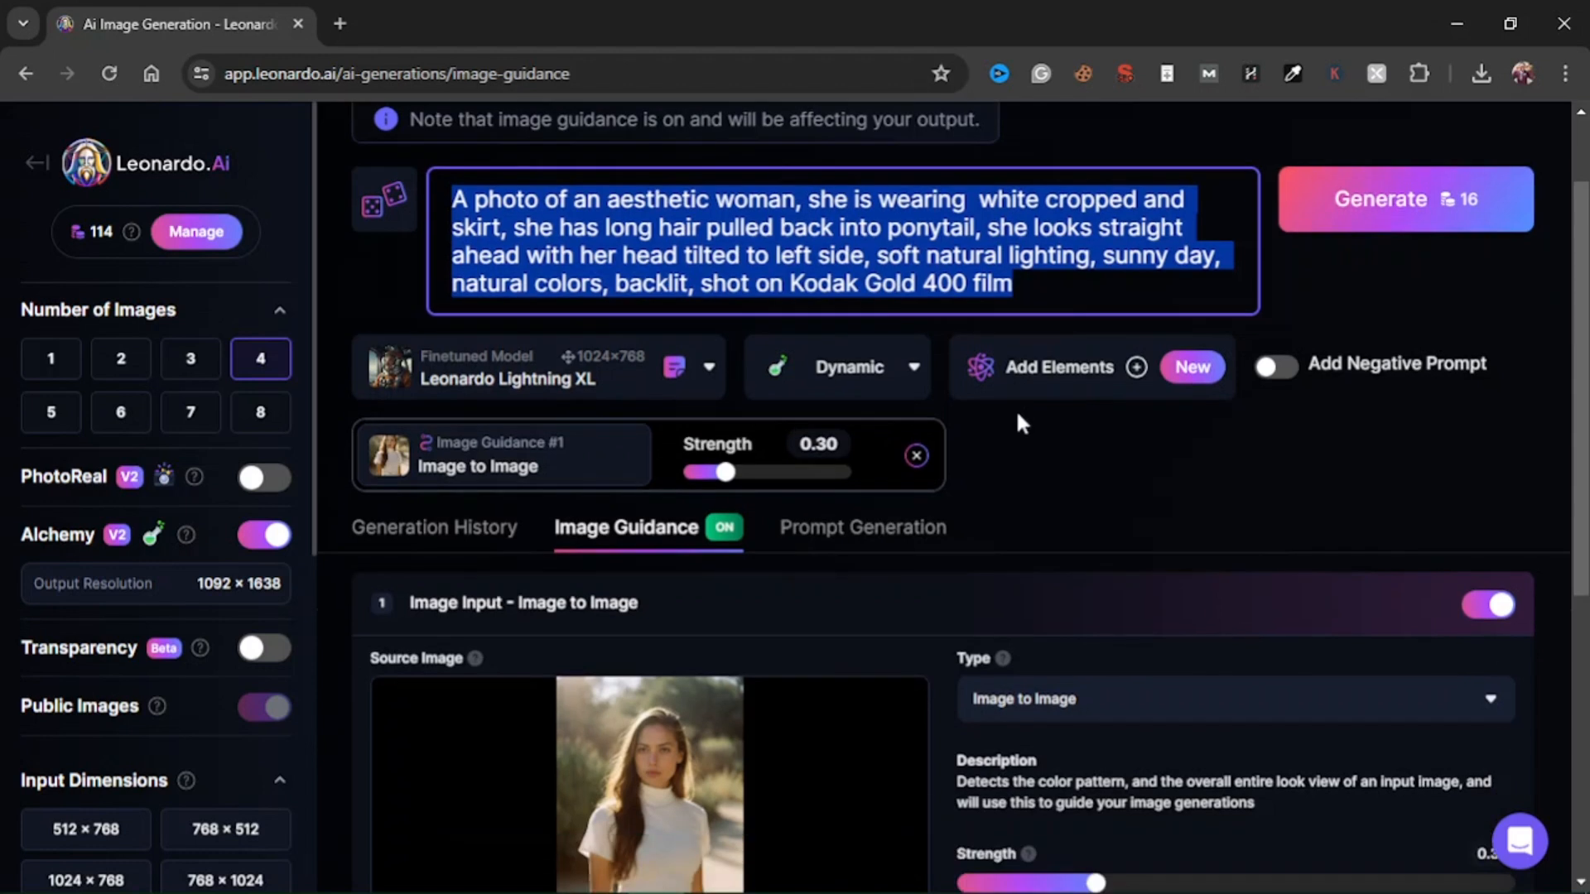
Clear the copied prompt text while keeping the photo as image guidance.
scroll(828, 480, "down", 4)
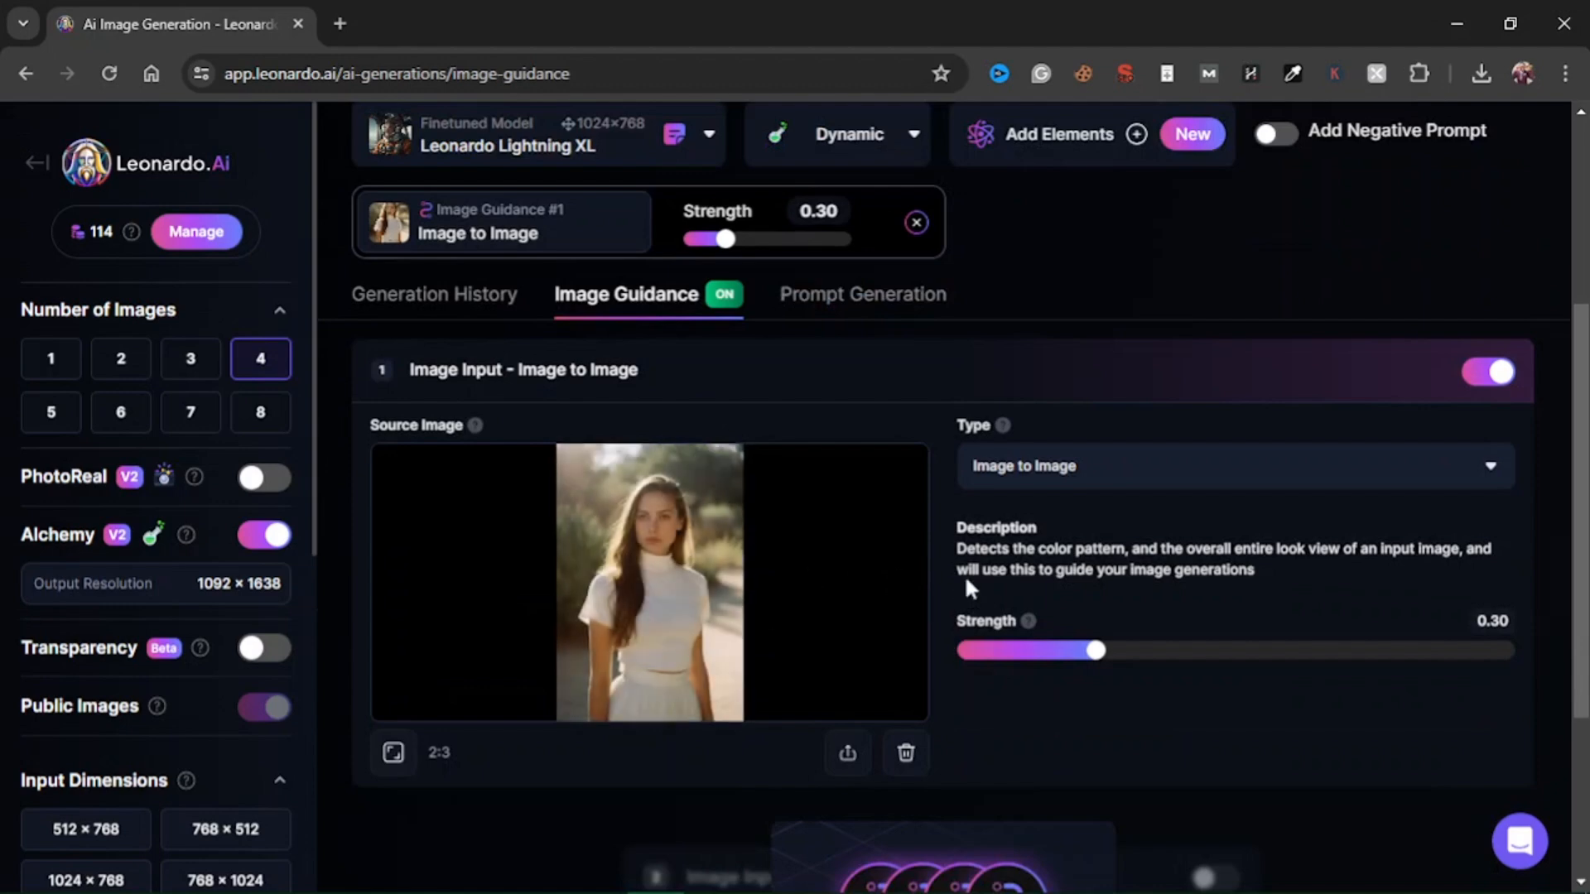
scroll(838, 267, "up", 3)
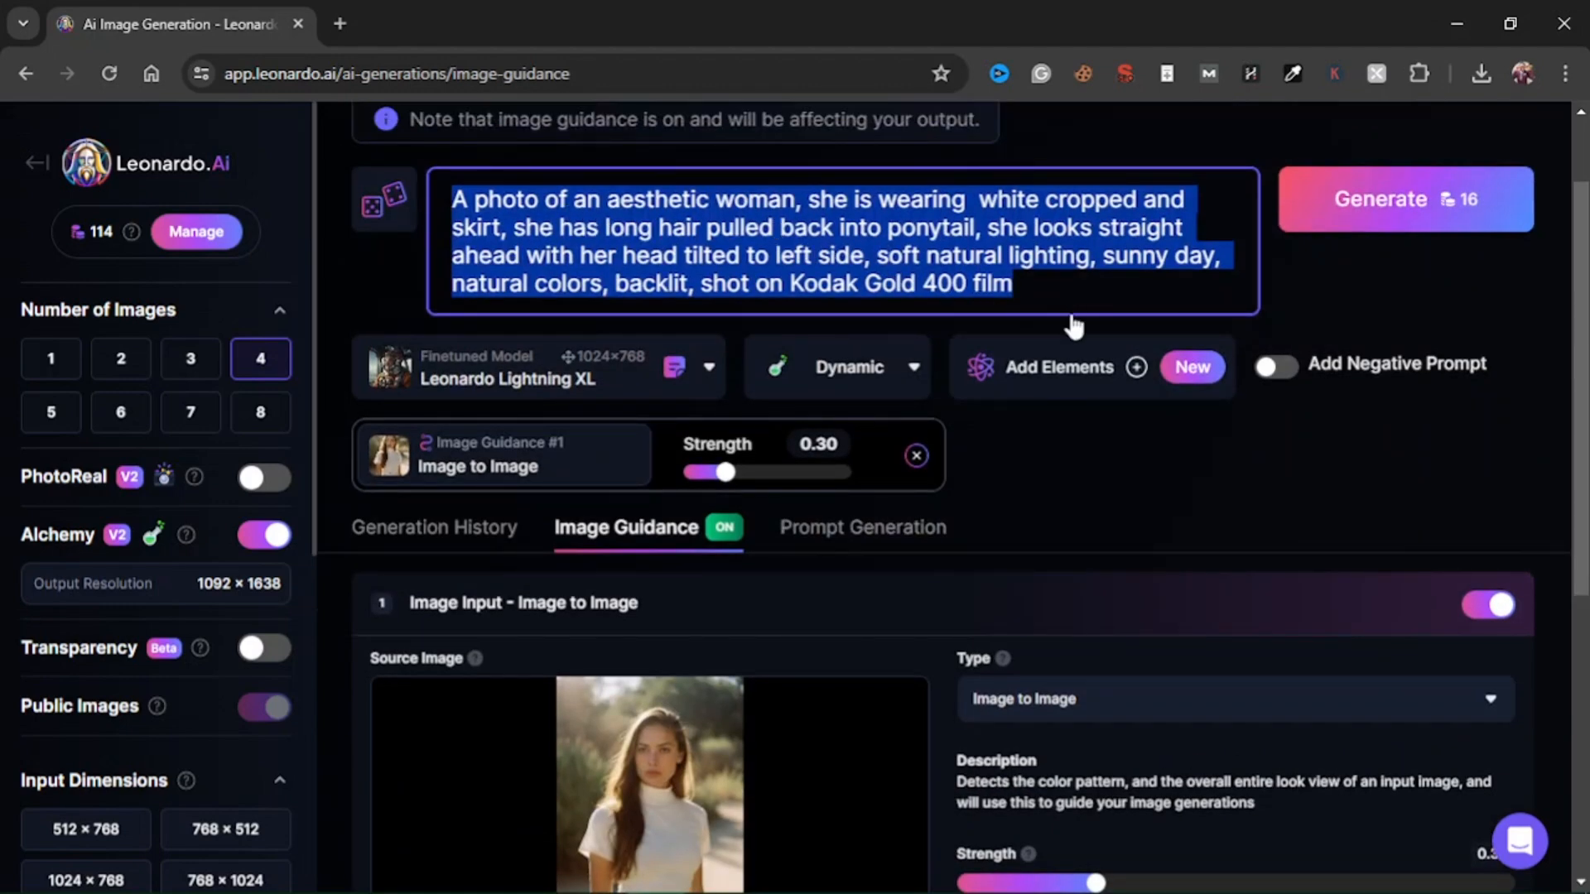
key("BackSpace")
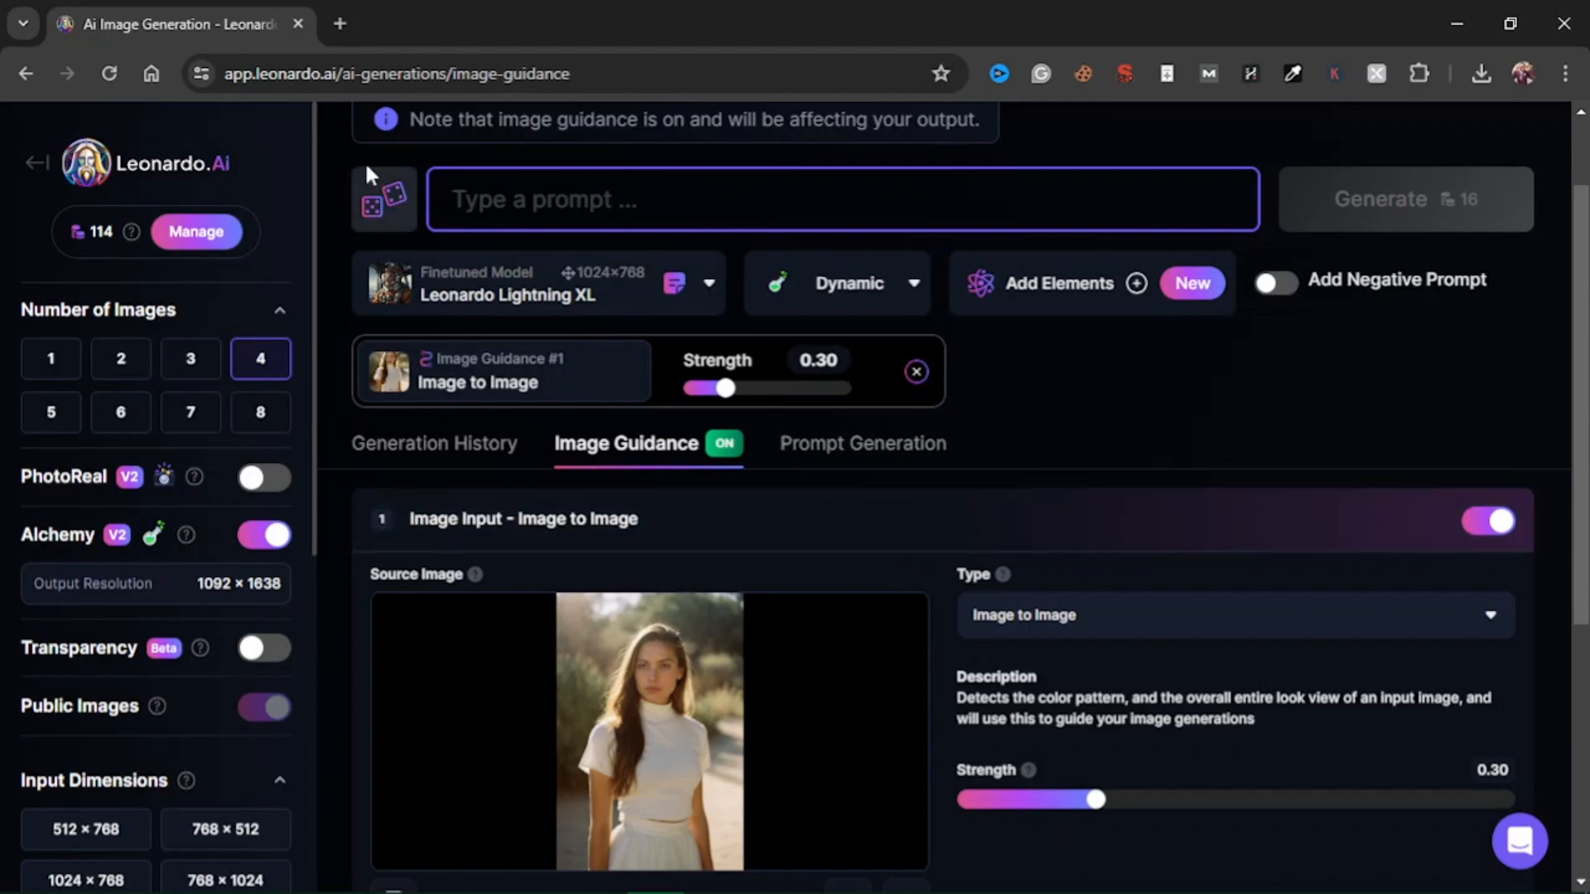
Go back to the home page, reopen Image Generation and review the earlier medieval shield images in the generation history.
left_click(36, 164)
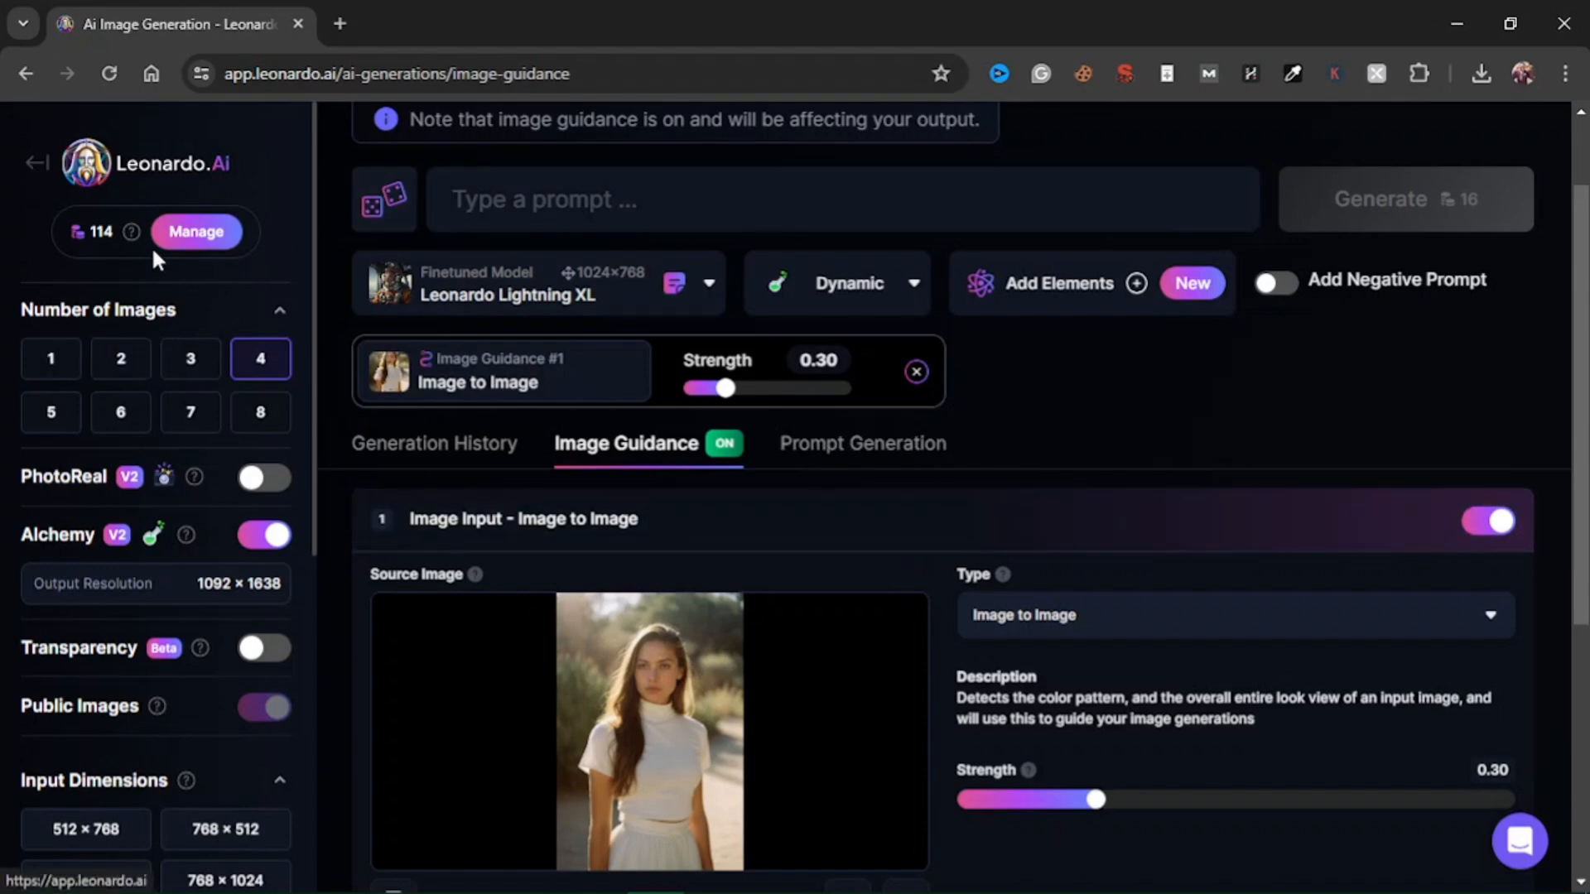
scroll(718, 553, "down", 3)
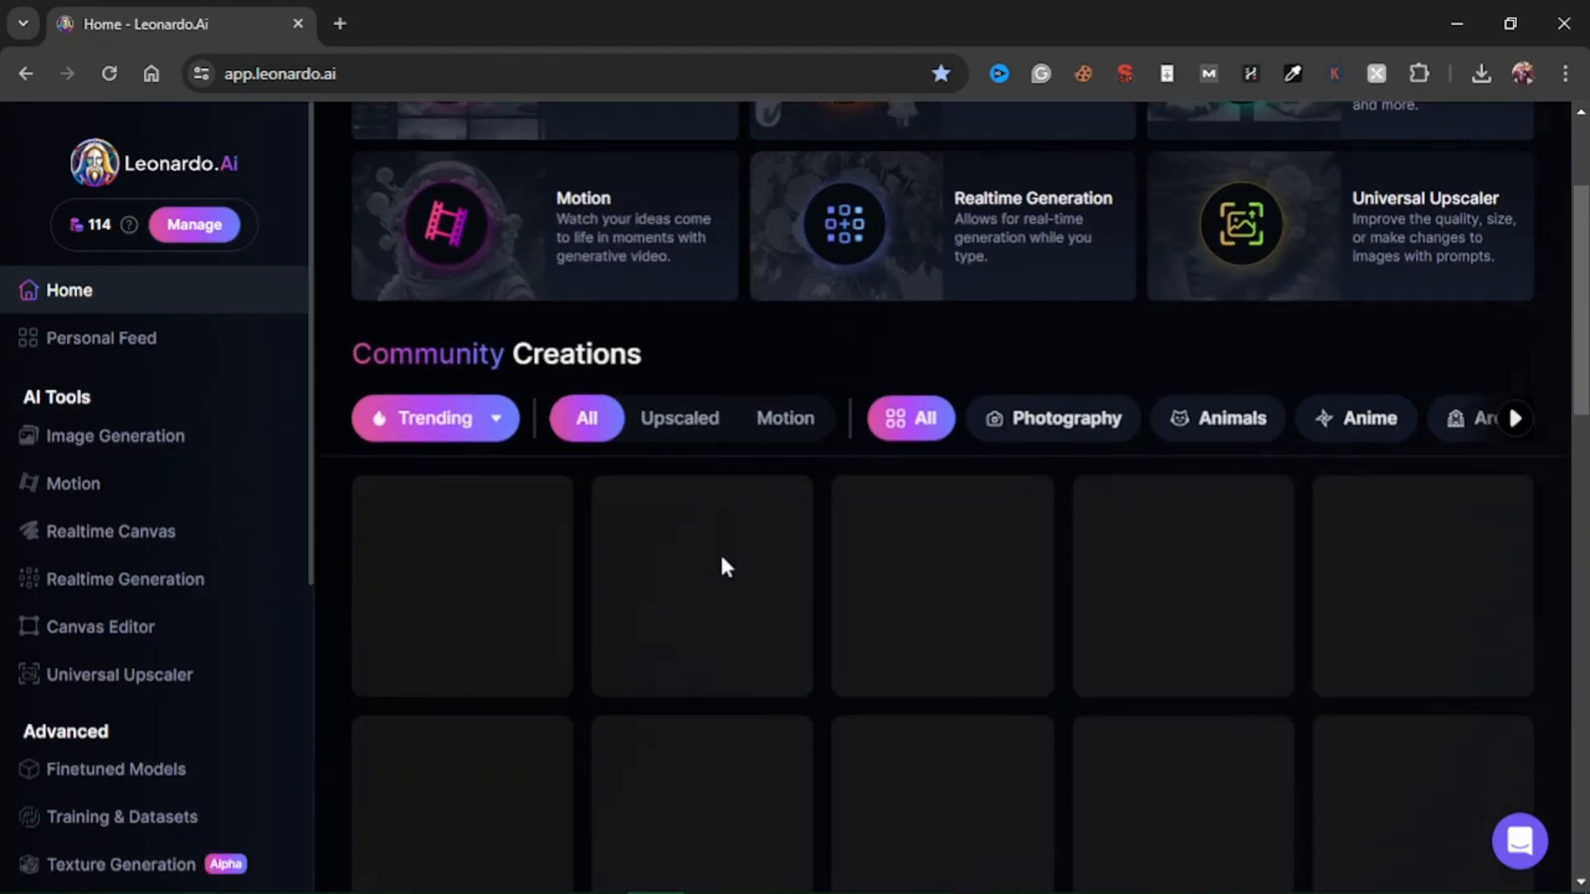
scroll(699, 532, "up", 3)
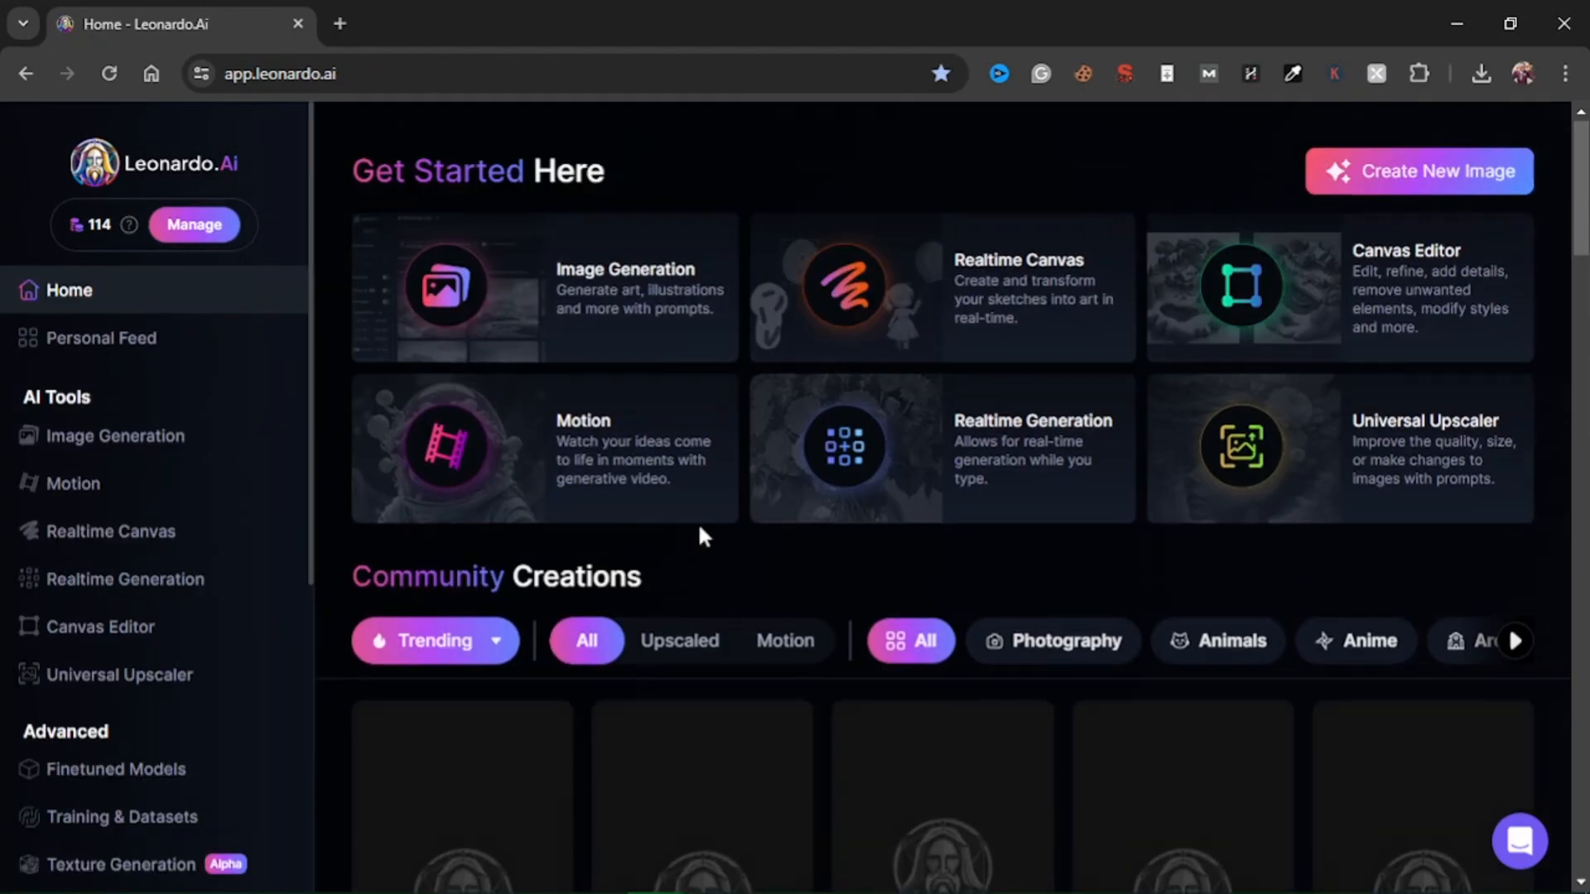
left_click(151, 436)
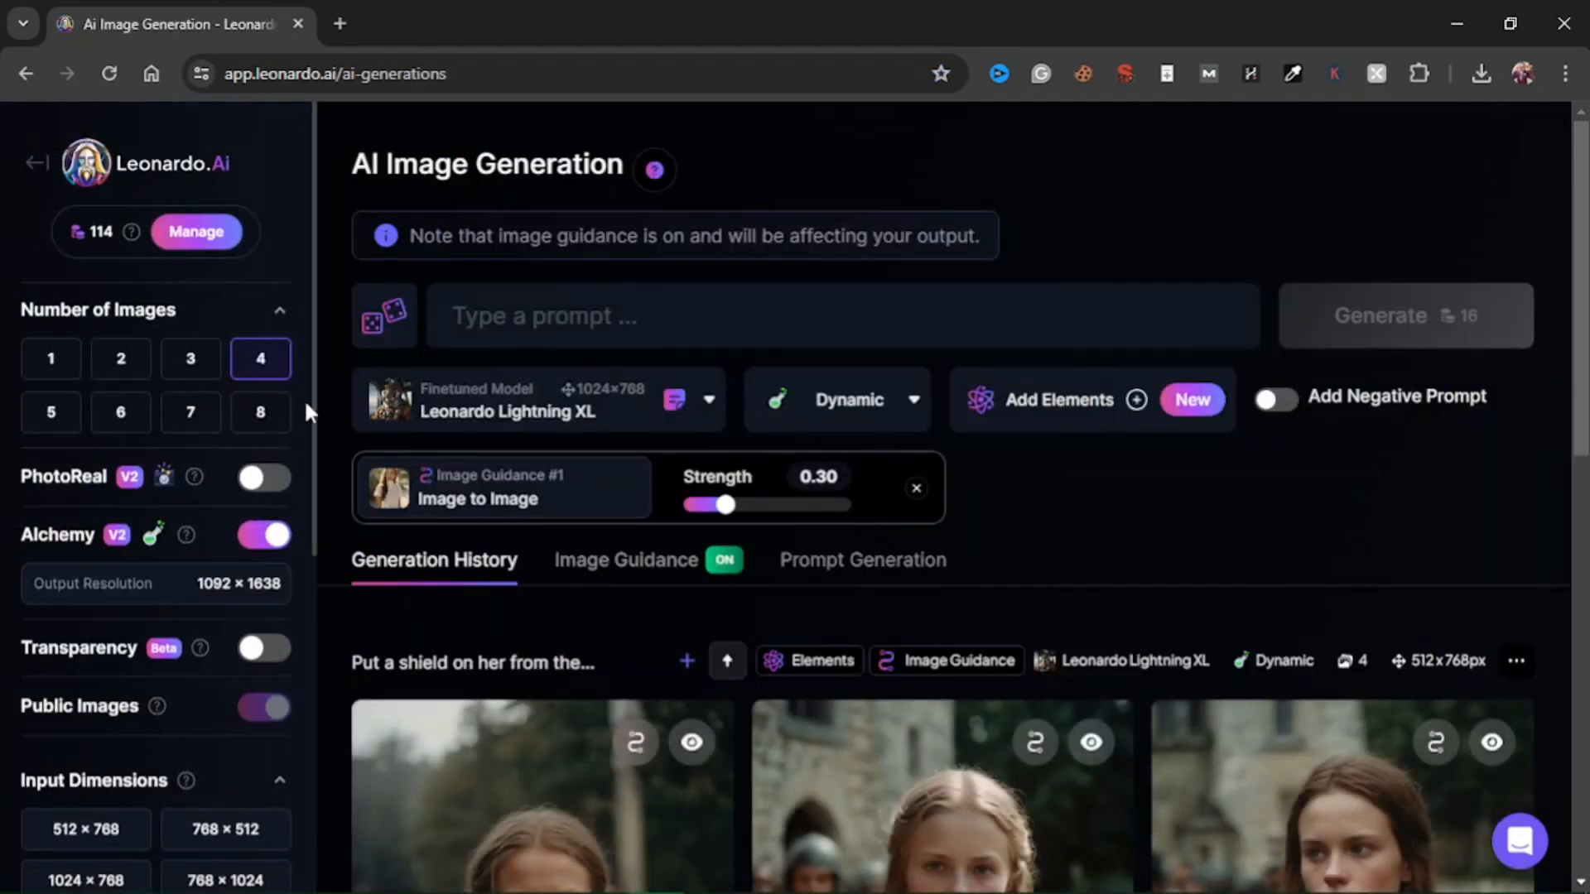
scroll(654, 596, "down", 3)
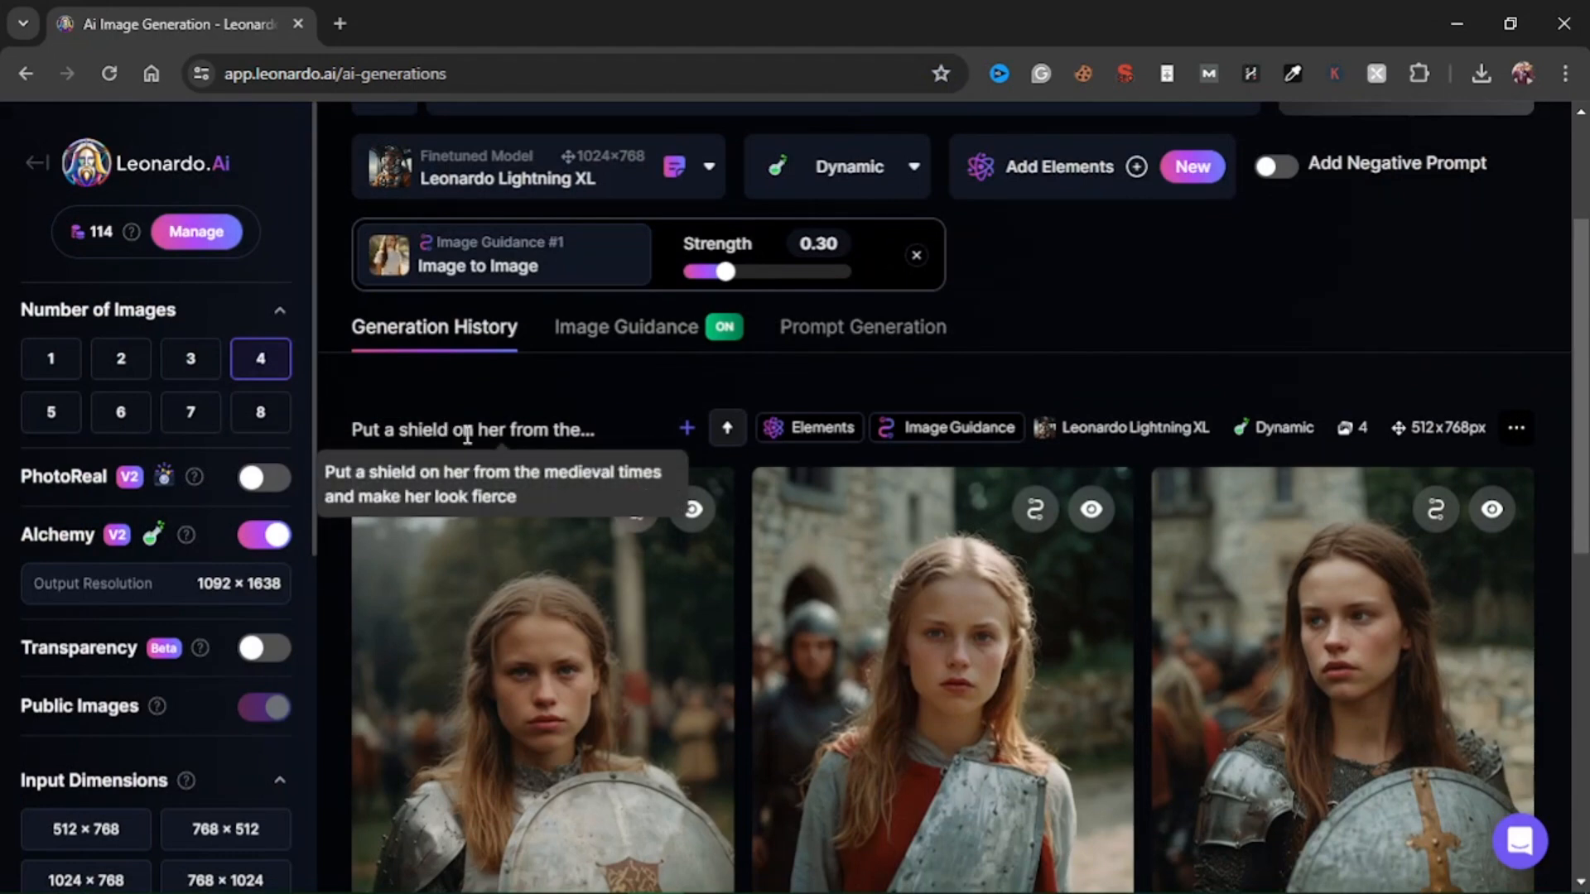
scroll(546, 443, "down", 3)
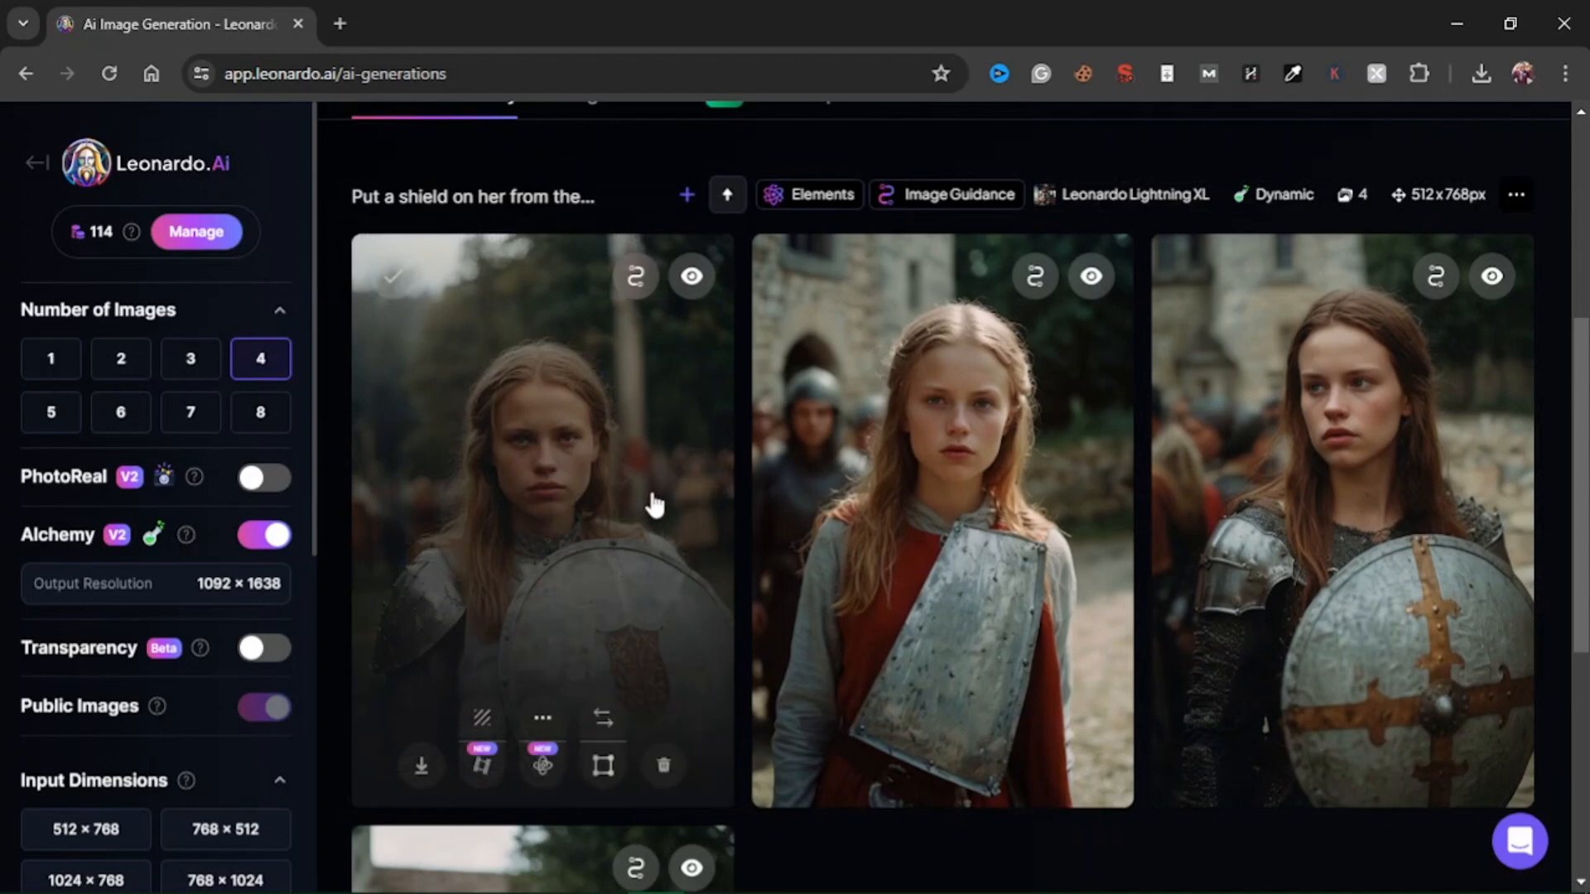
scroll(1076, 530, "down", 2)
scroll(574, 682, "down", 5)
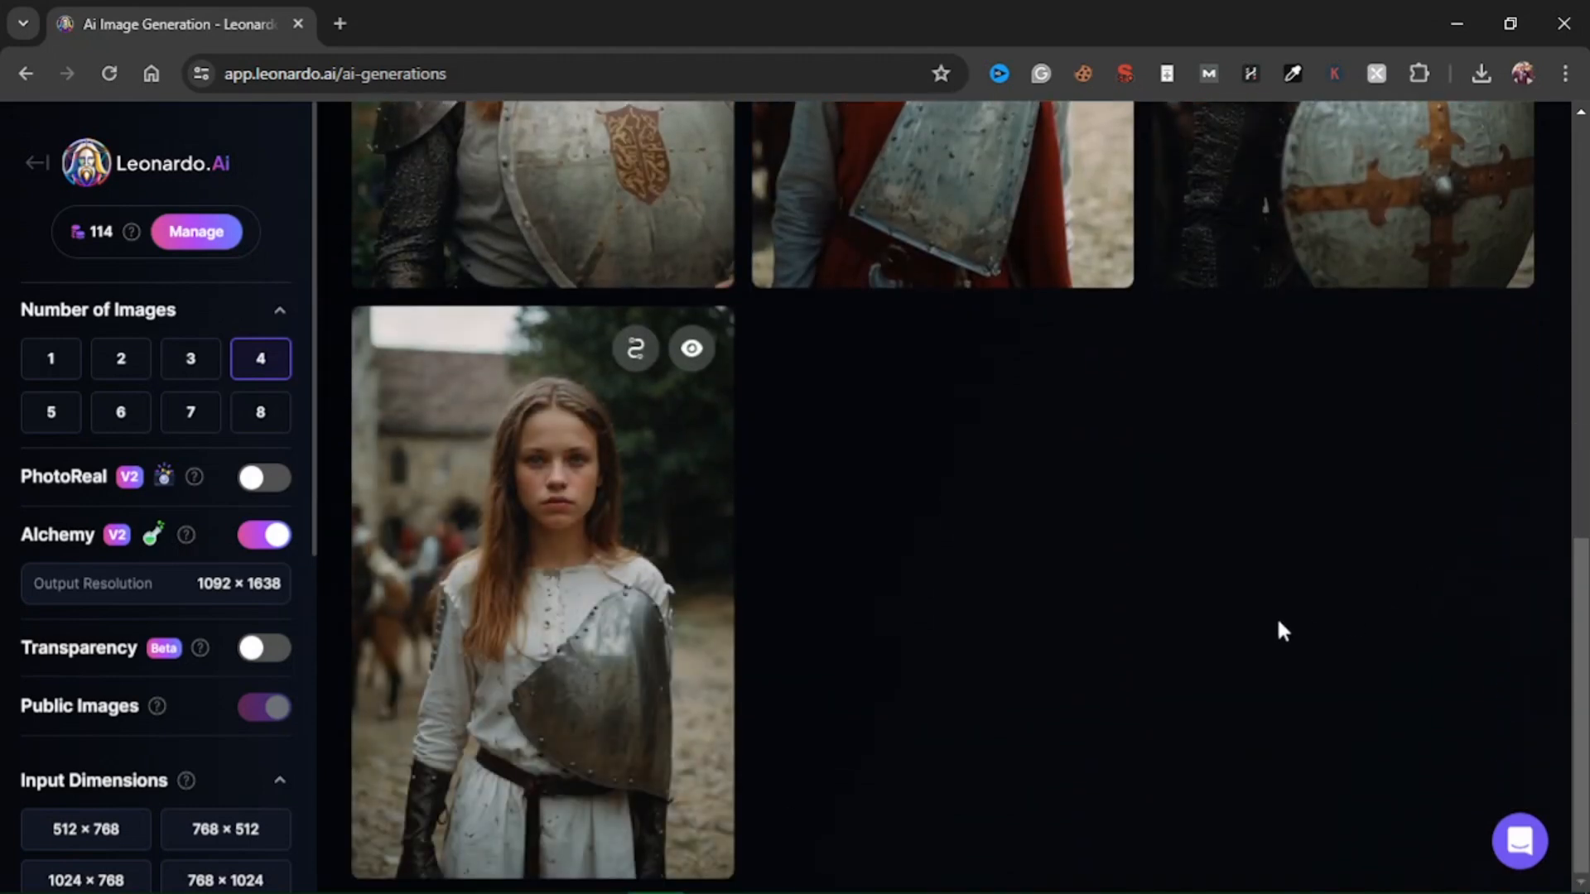
Compare the earlier generated images of the woman in medieval armor in the generation history.
scroll(1195, 599, "up", 4)
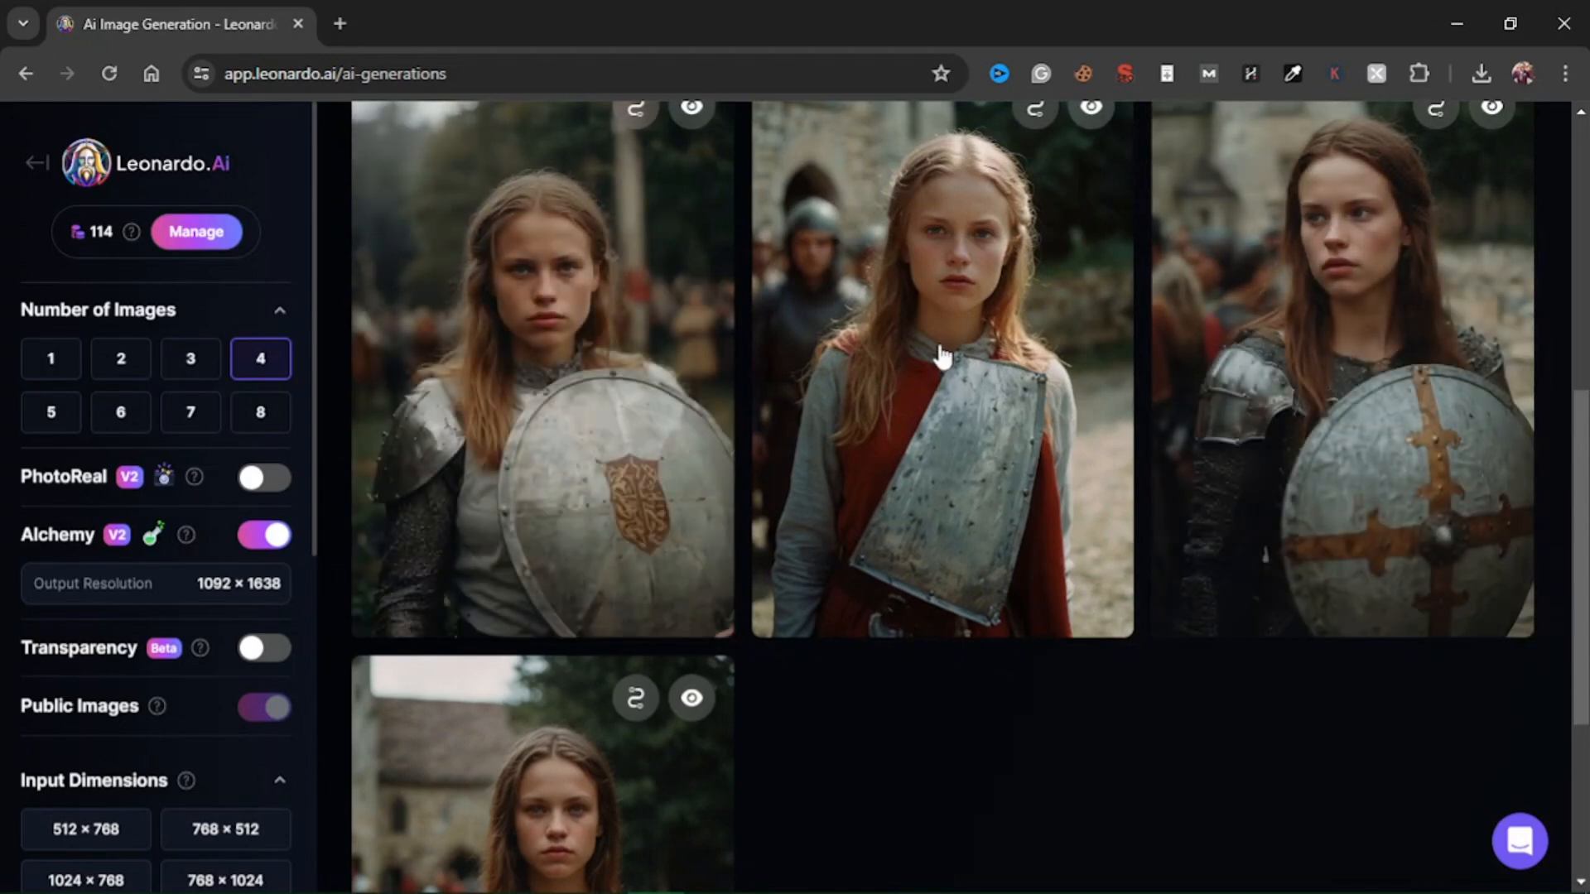
scroll(833, 490, "down", 4)
scroll(770, 539, "up", 1)
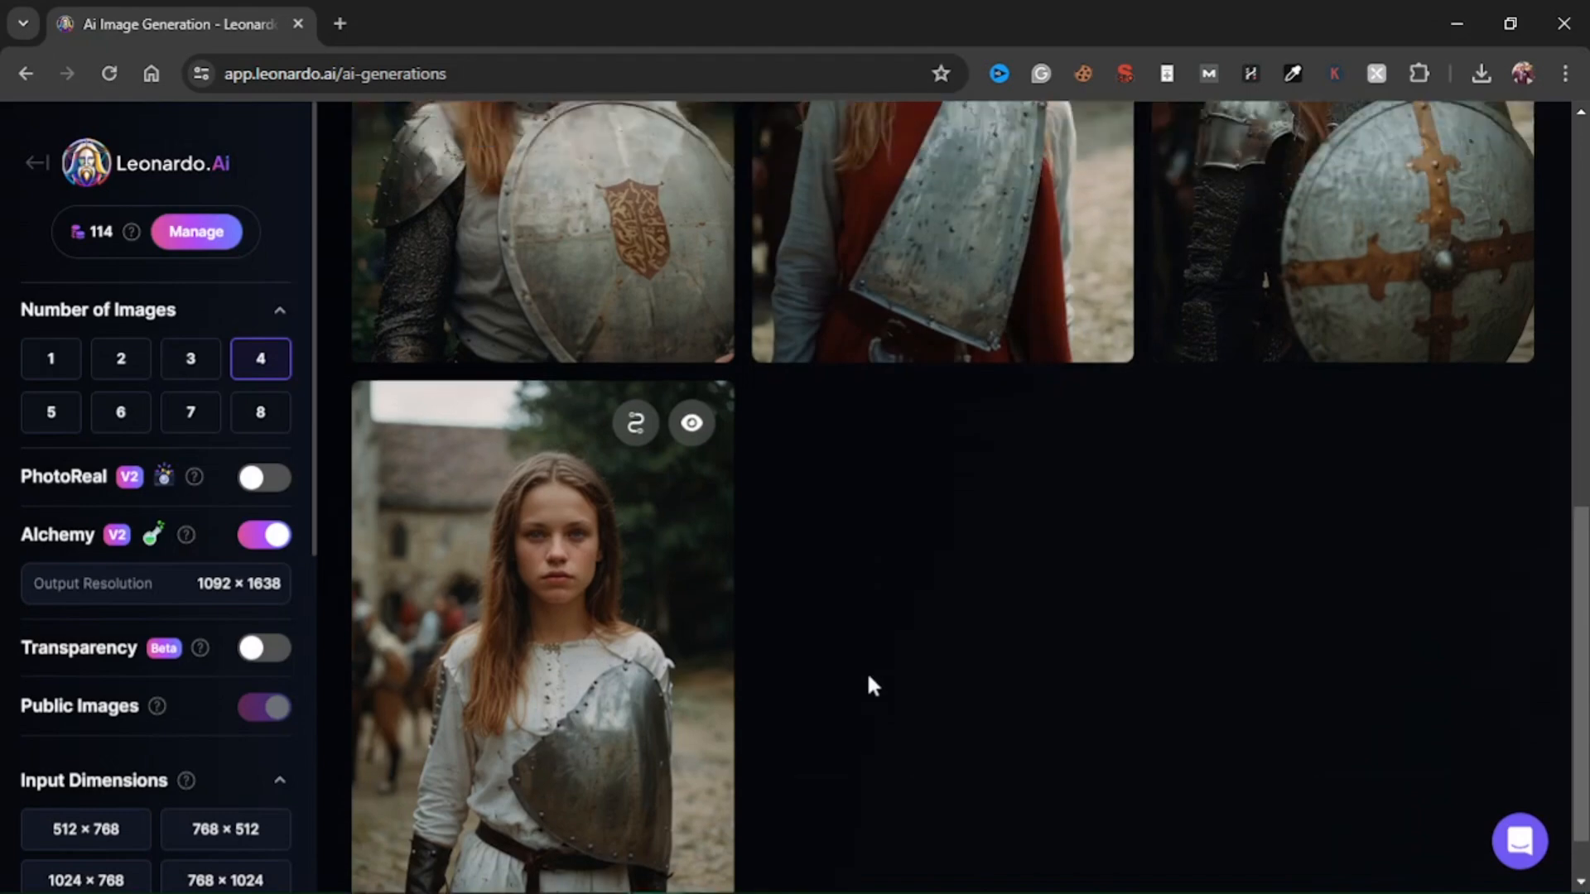
scroll(869, 683, "up", 3)
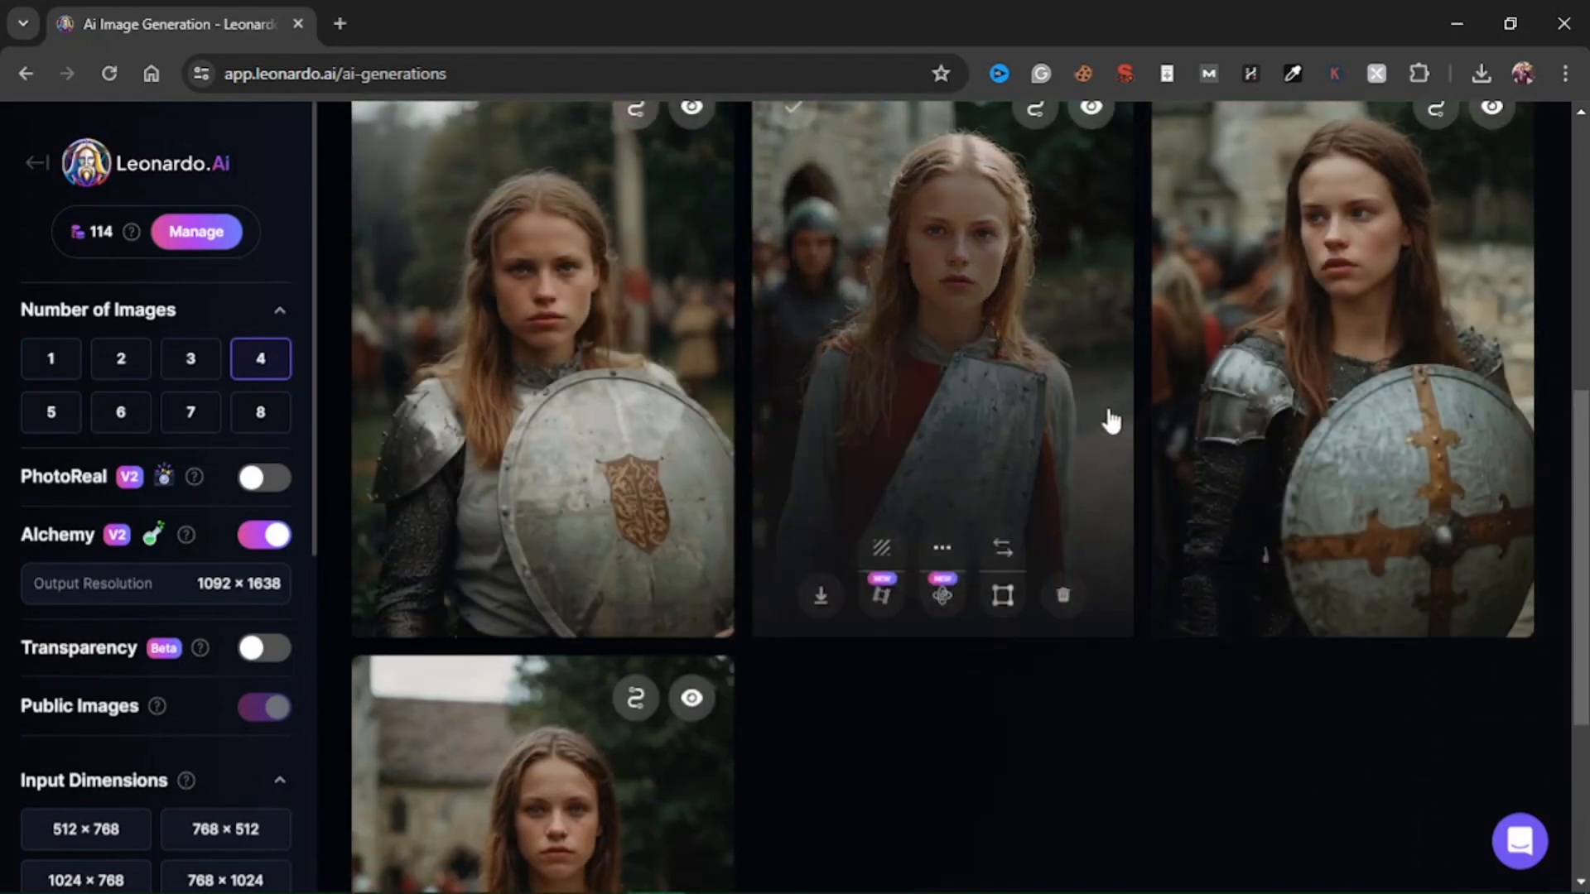
scroll(993, 414, "up", 6)
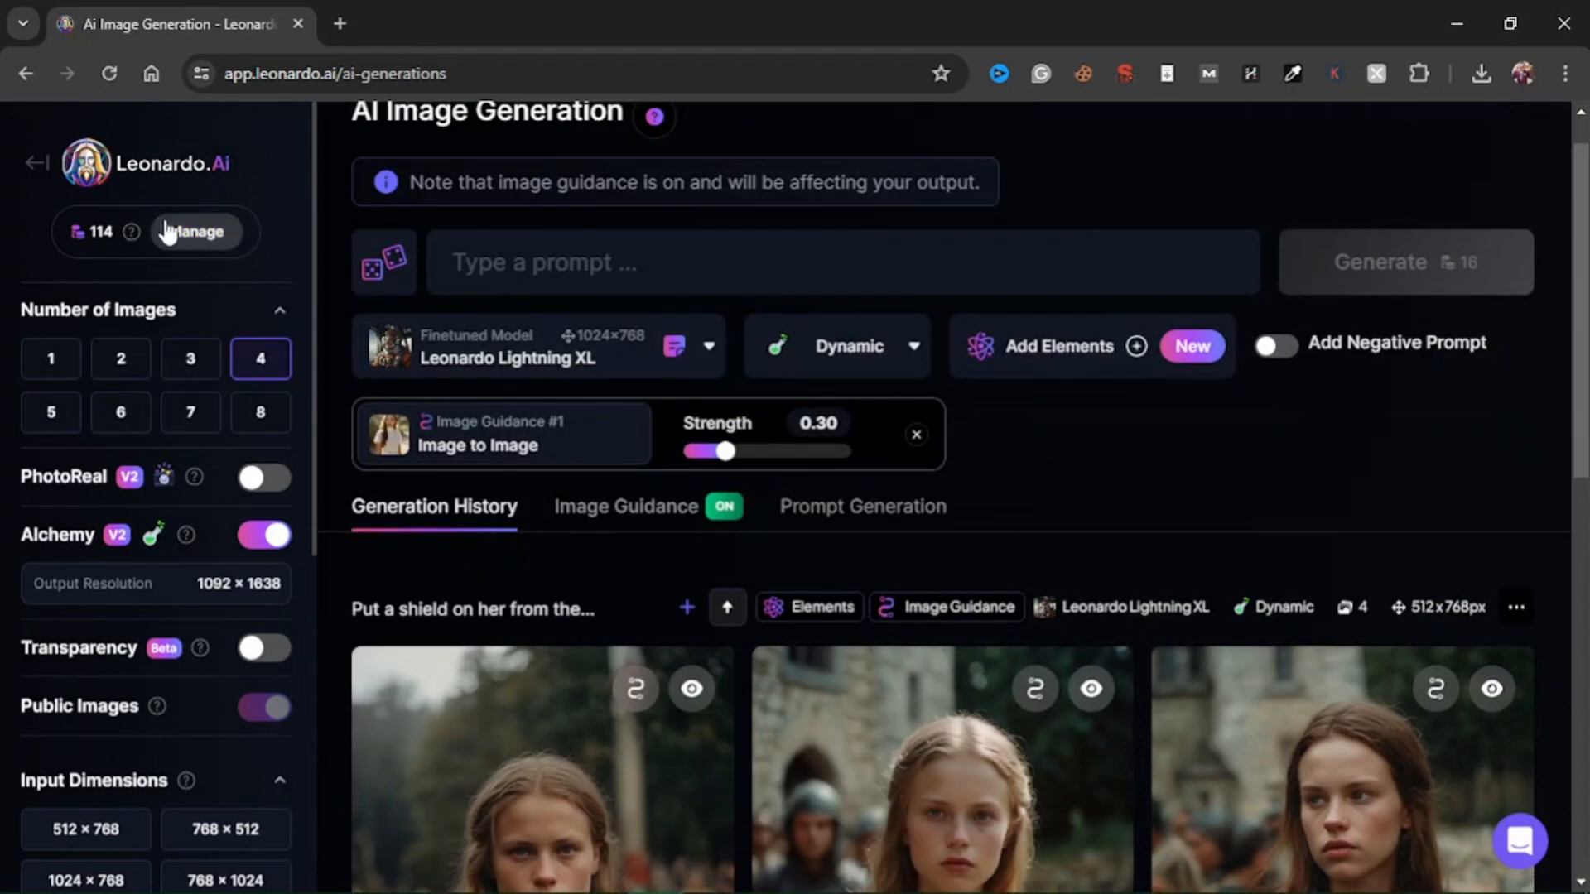
Return to the home page and send the community photo of the woman in a brown wool coat to image generation with Image2Image.
left_click(38, 170)
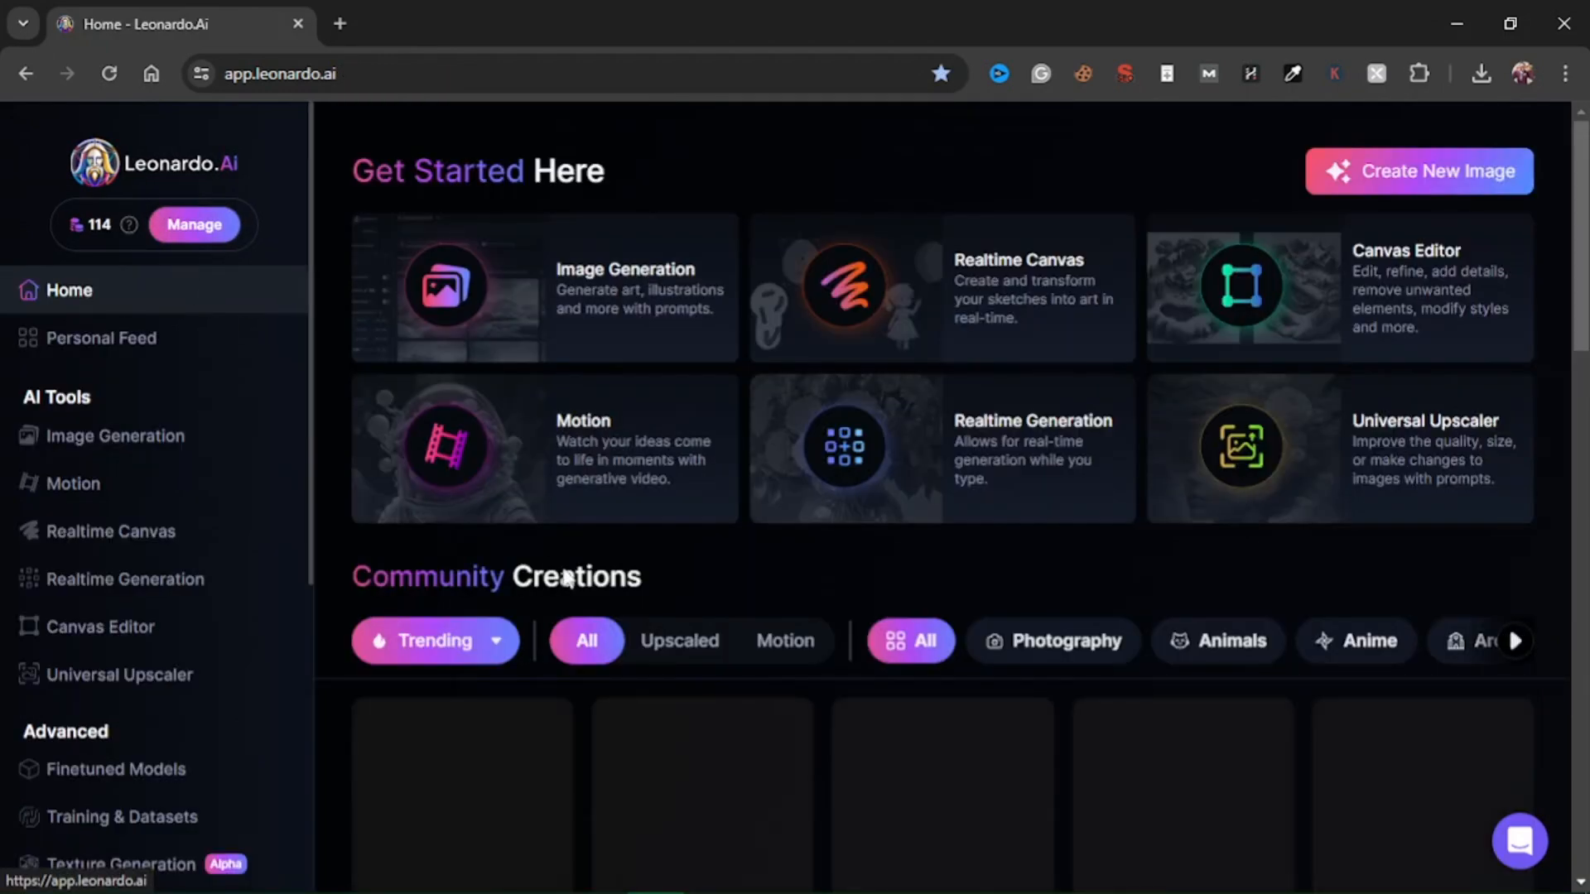
scroll(634, 557, "down", 4)
scroll(1050, 578, "down", 3)
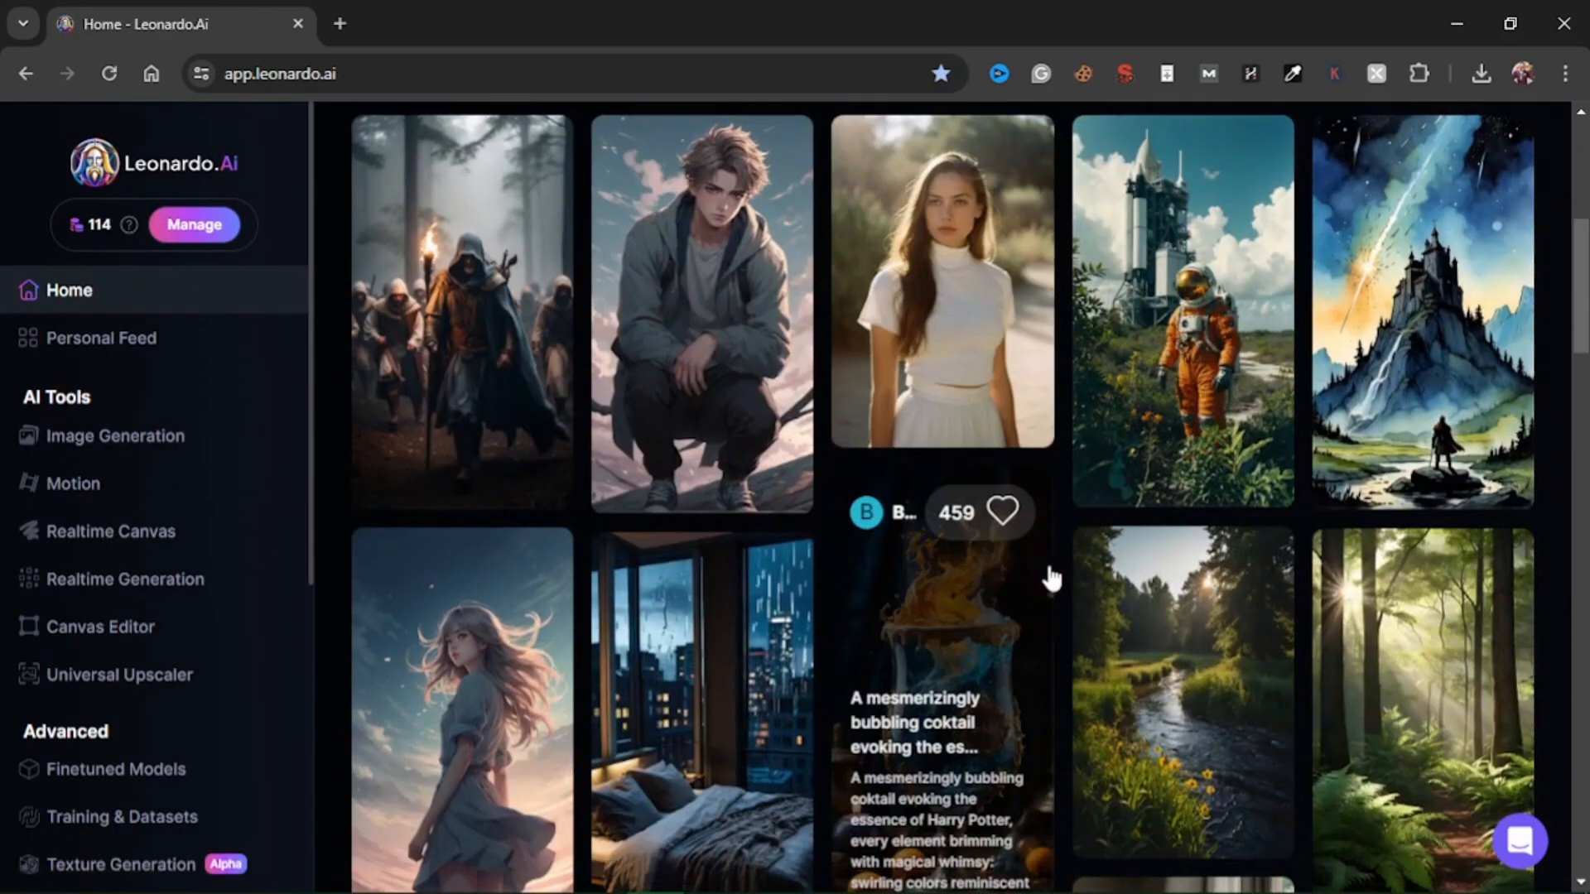
scroll(952, 660, "down", 4)
scroll(994, 629, "down", 5)
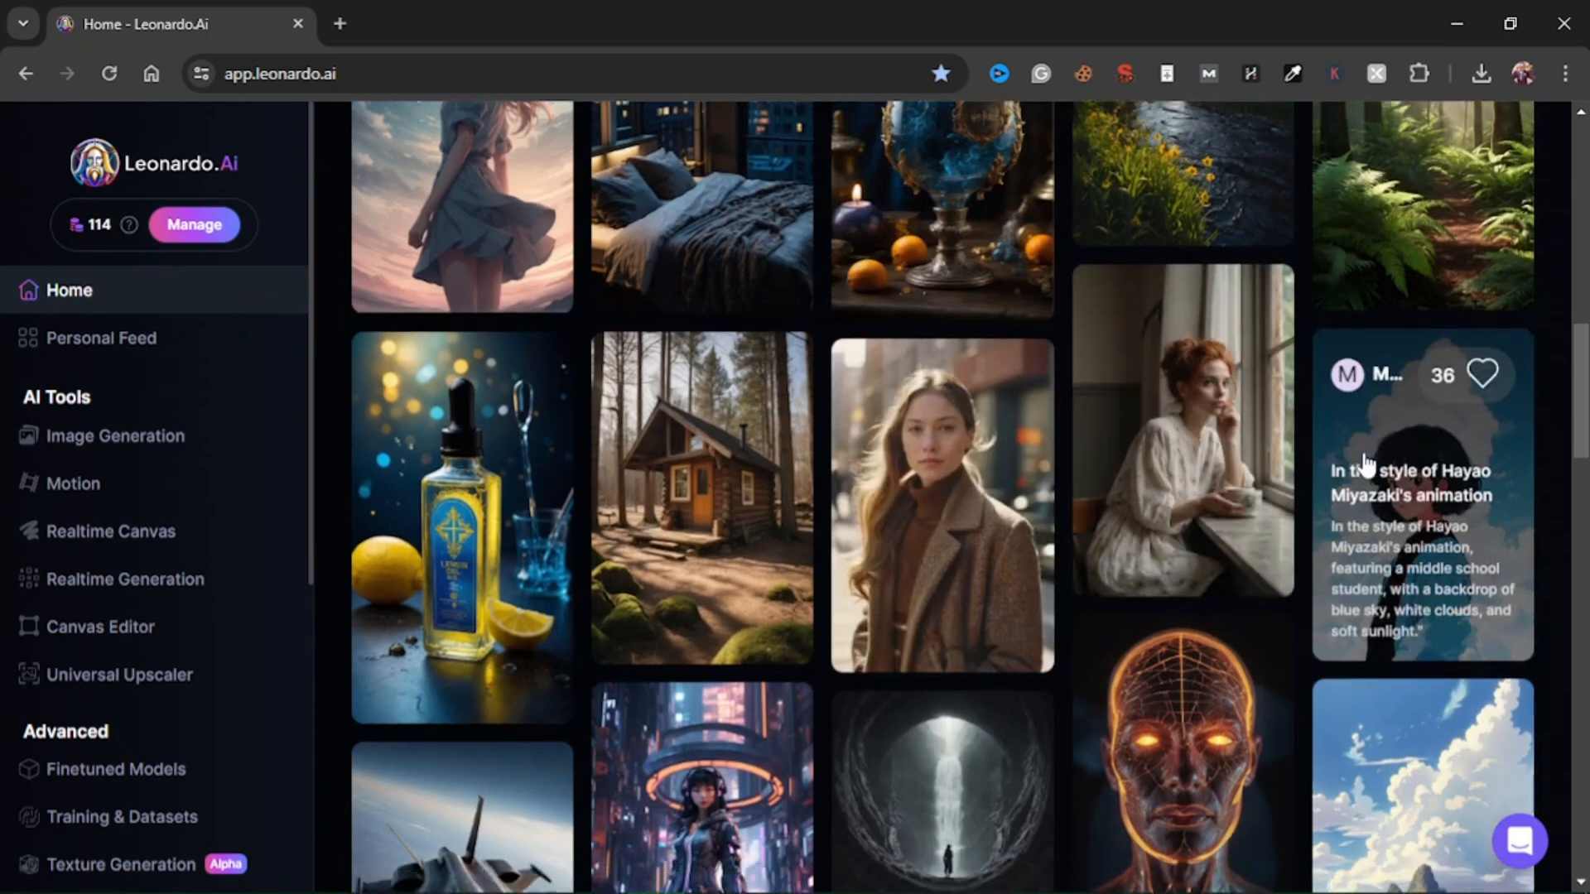
scroll(958, 533, "up", 3)
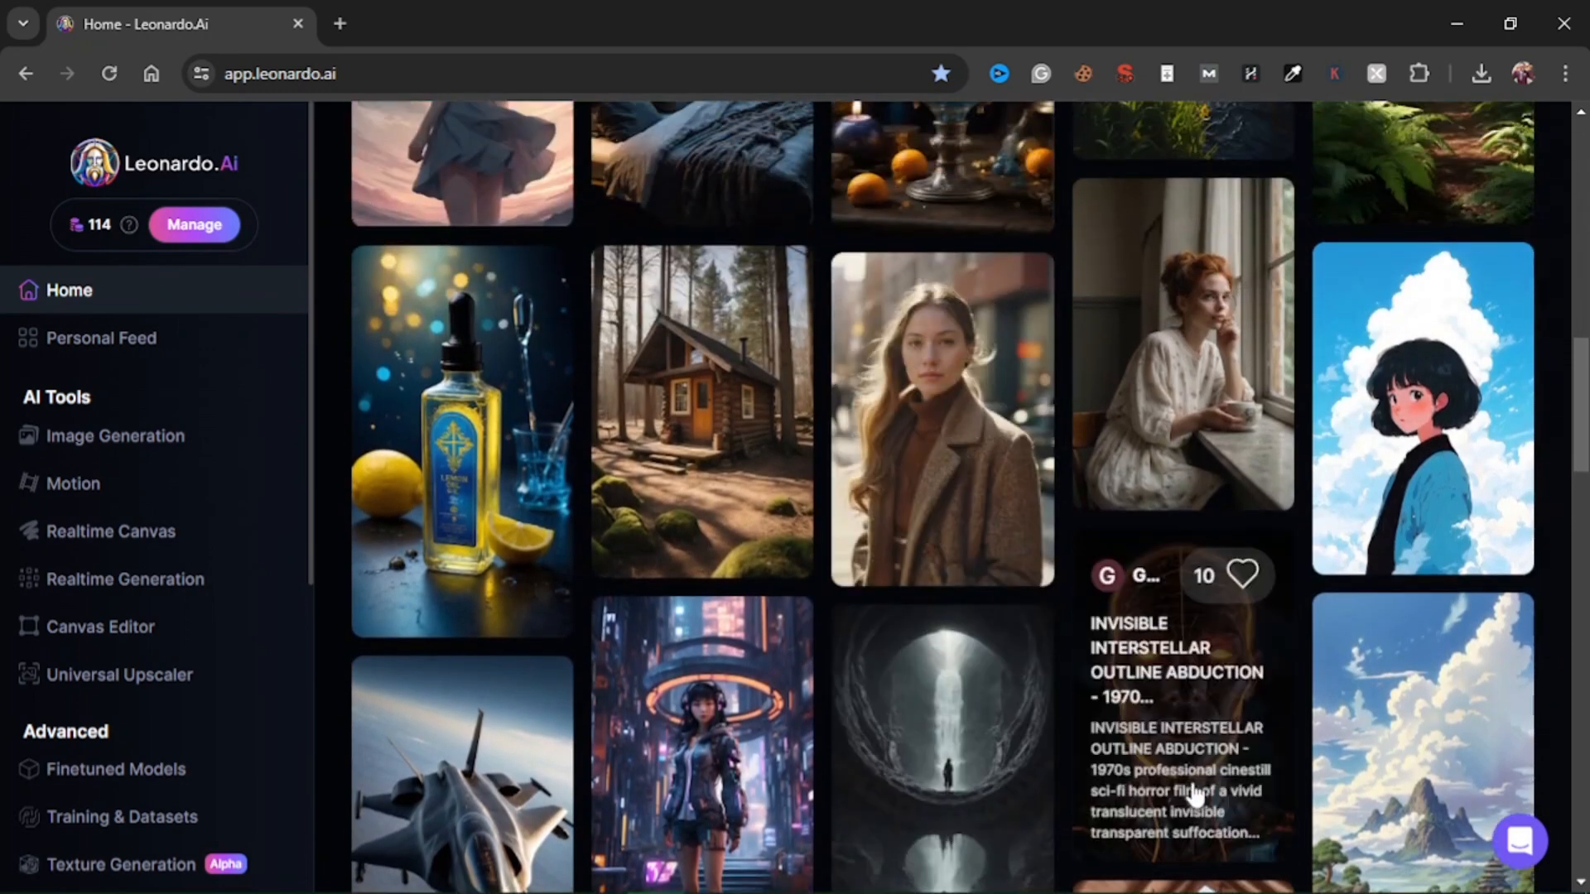
left_click(919, 432)
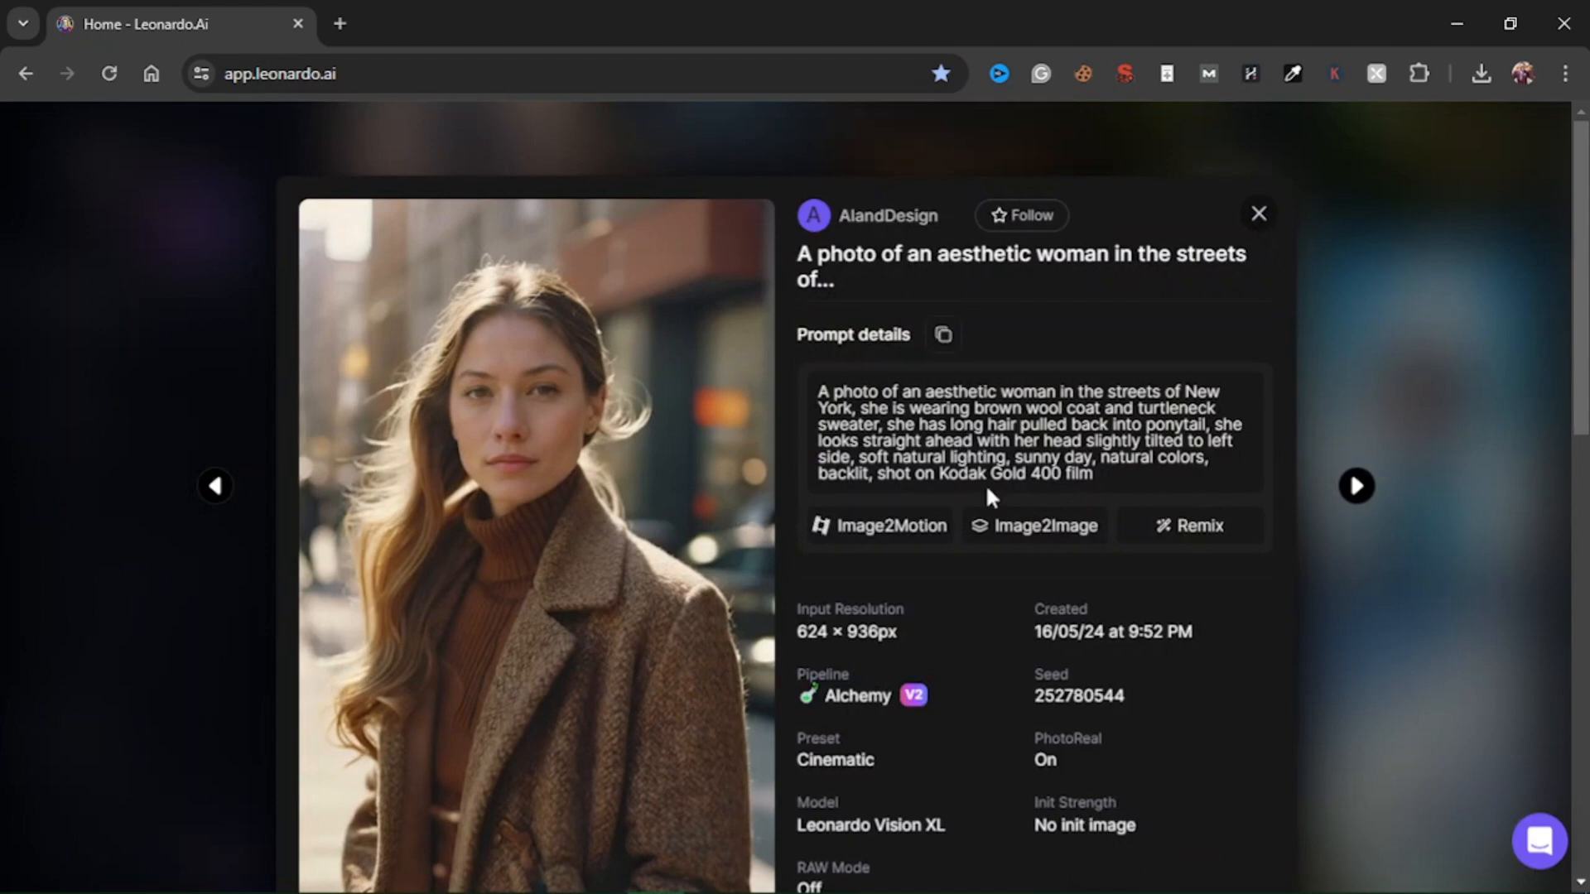
left_click(1039, 530)
left_click(1041, 544)
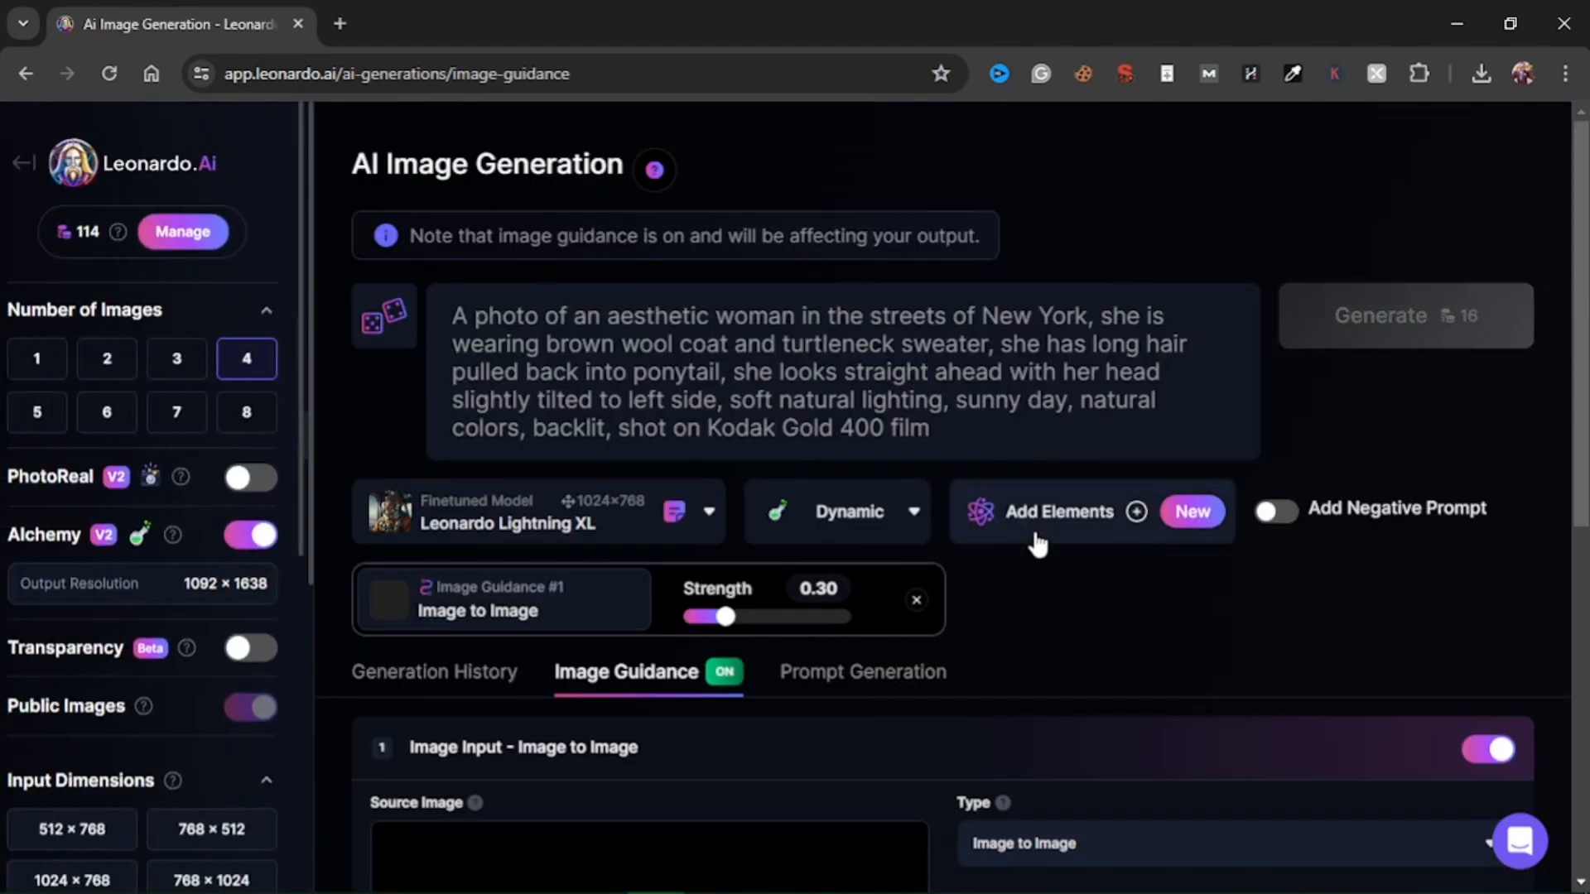
Check the loaded source image, and clear the copied New York street prompt while keeping the image guidance.
scroll(977, 534, "down", 3)
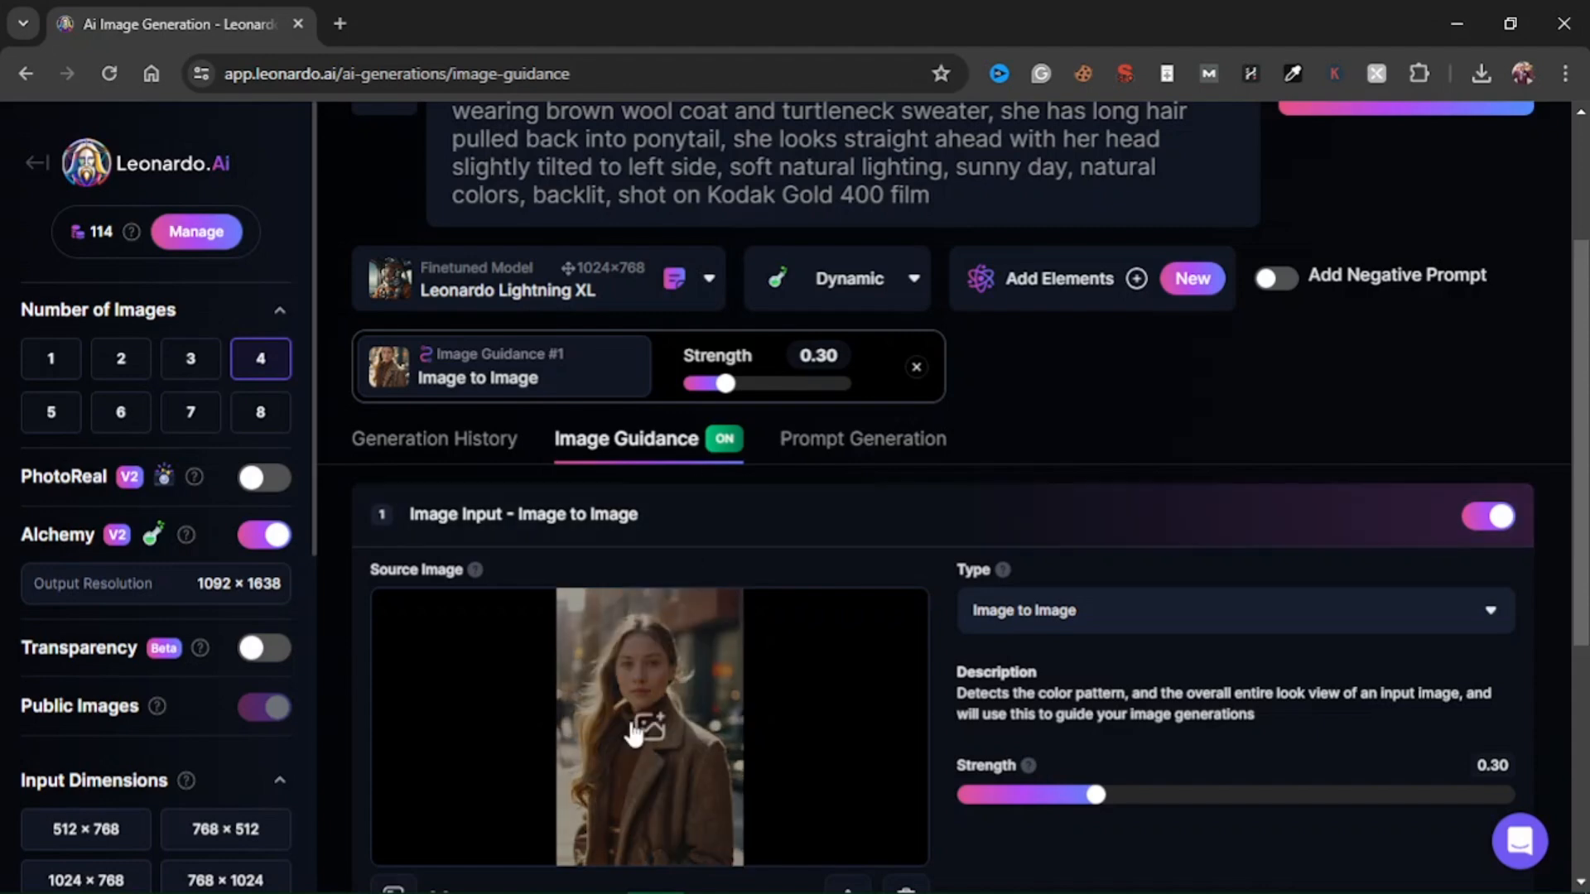
scroll(898, 621, "up", 3)
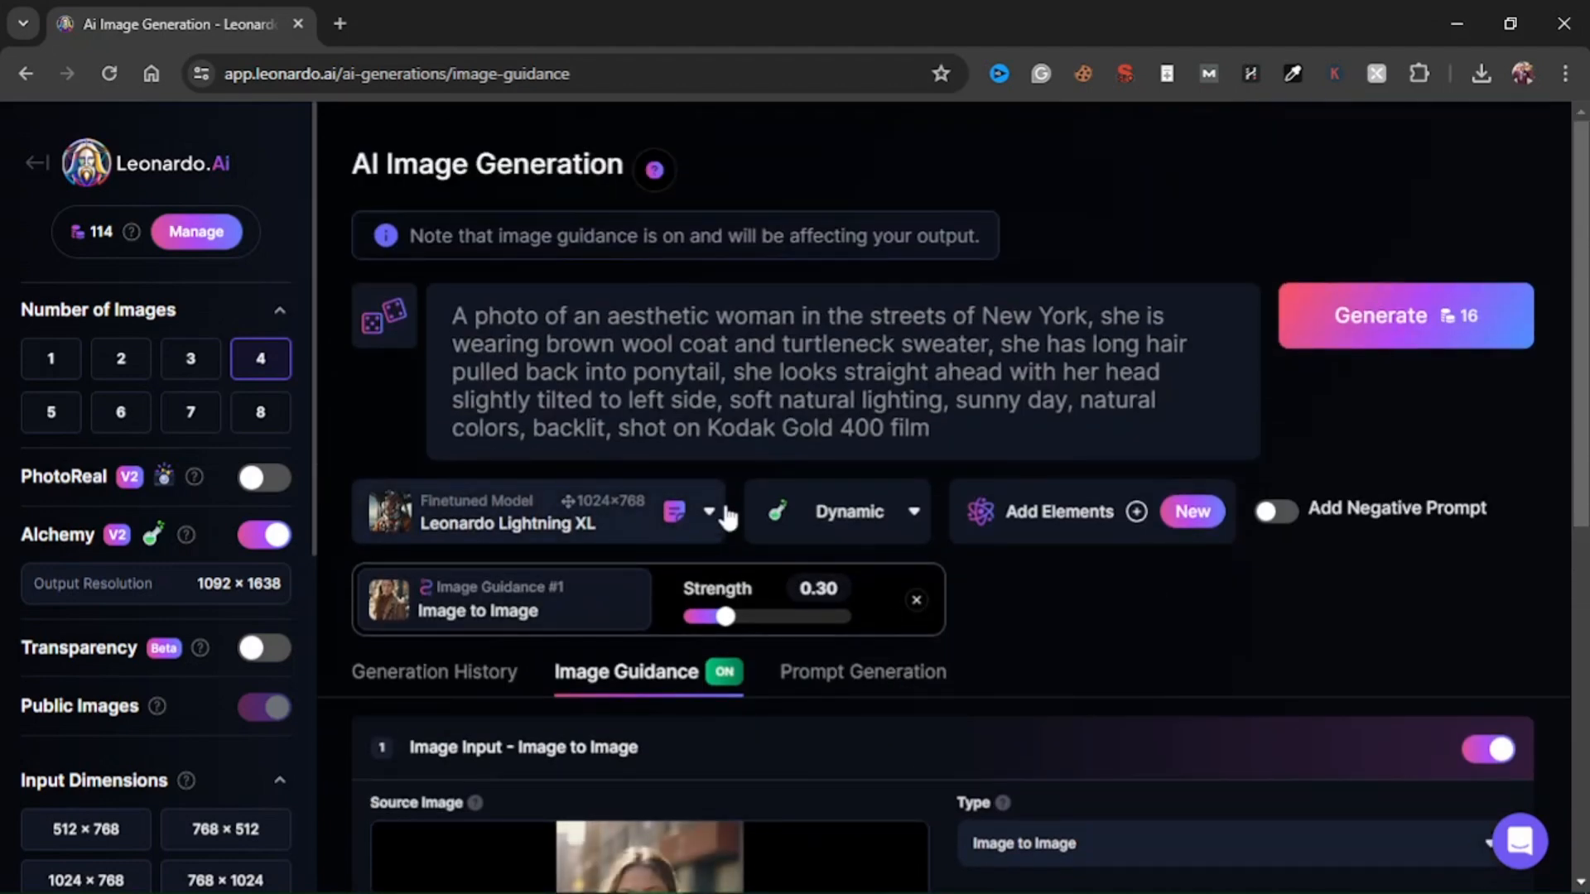
triple_click(670, 351)
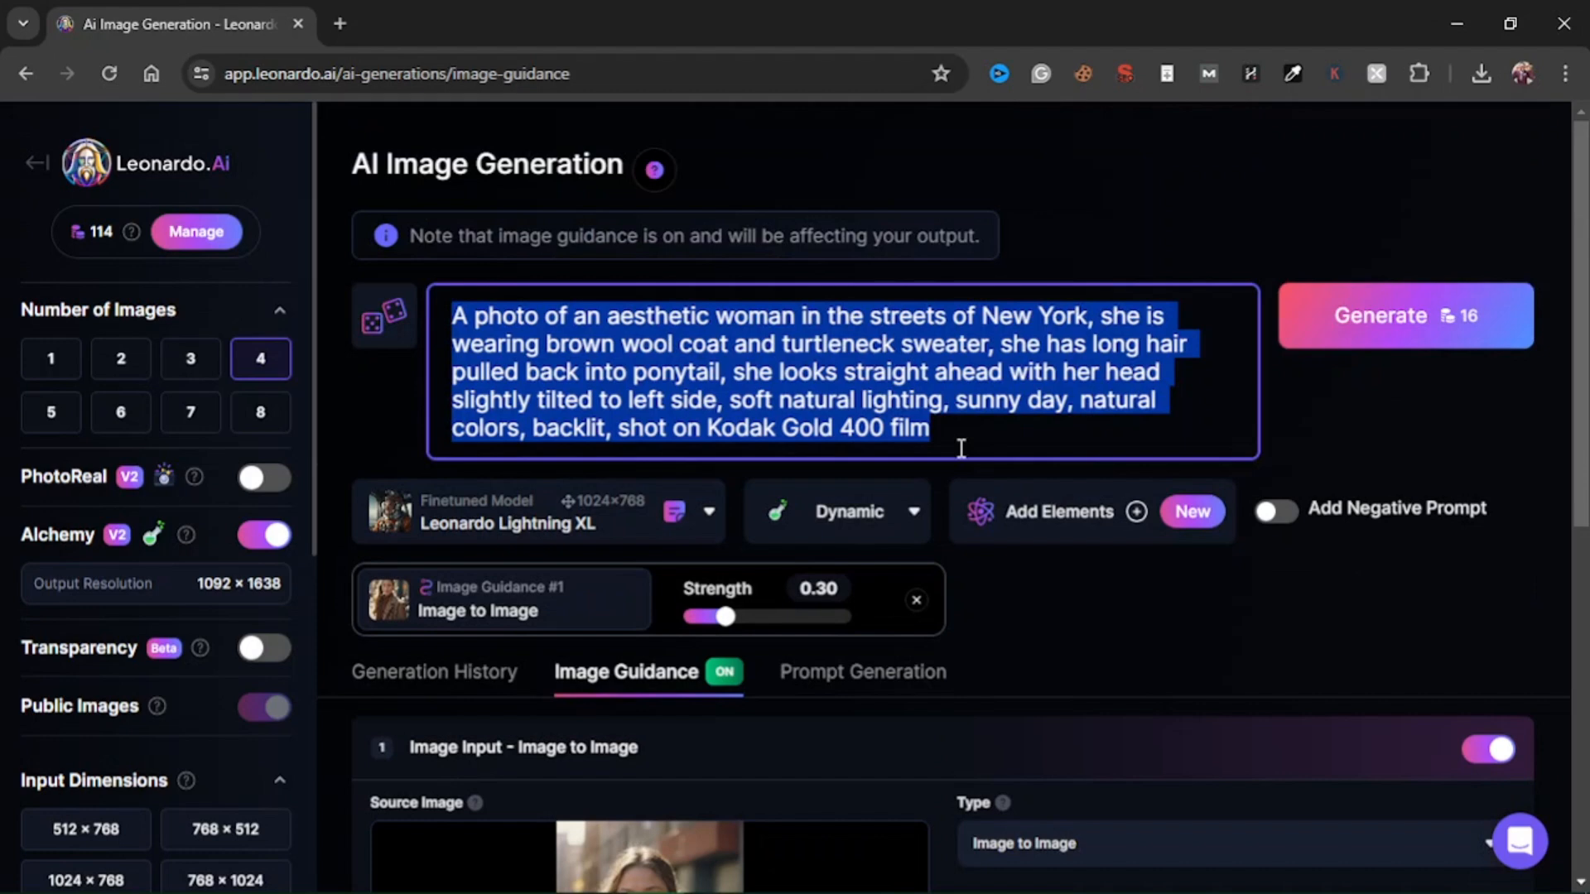
key("BackSpace")
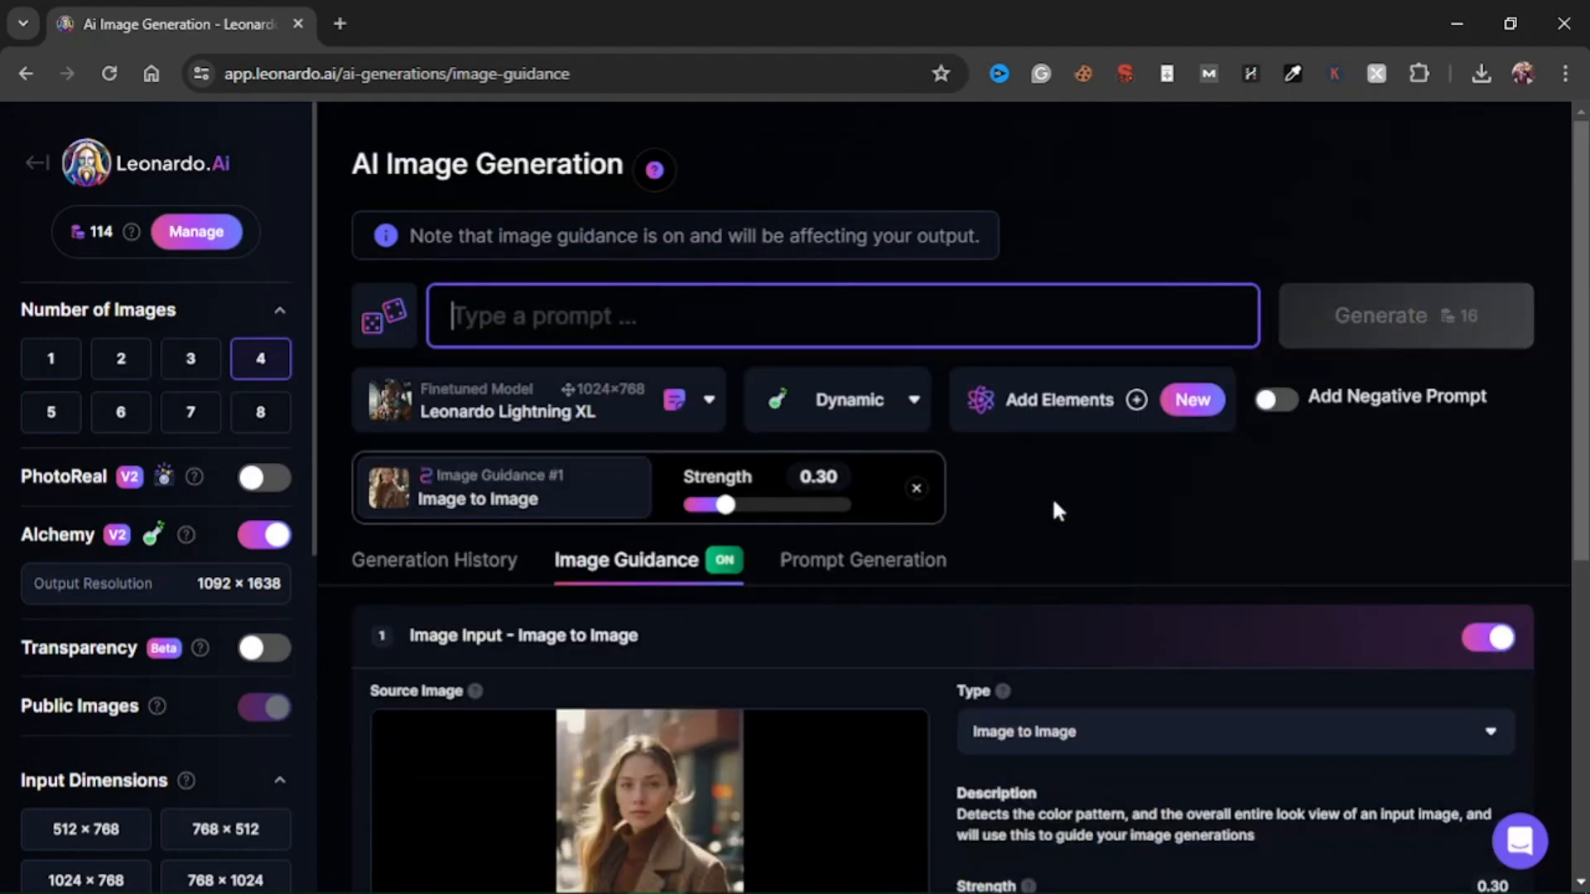
Enter the prompt "Let her be in a nurse outfit and make her look friendly".
scroll(952, 546, "down", 4)
scroll(679, 622, "up", 3)
type("Let her b")
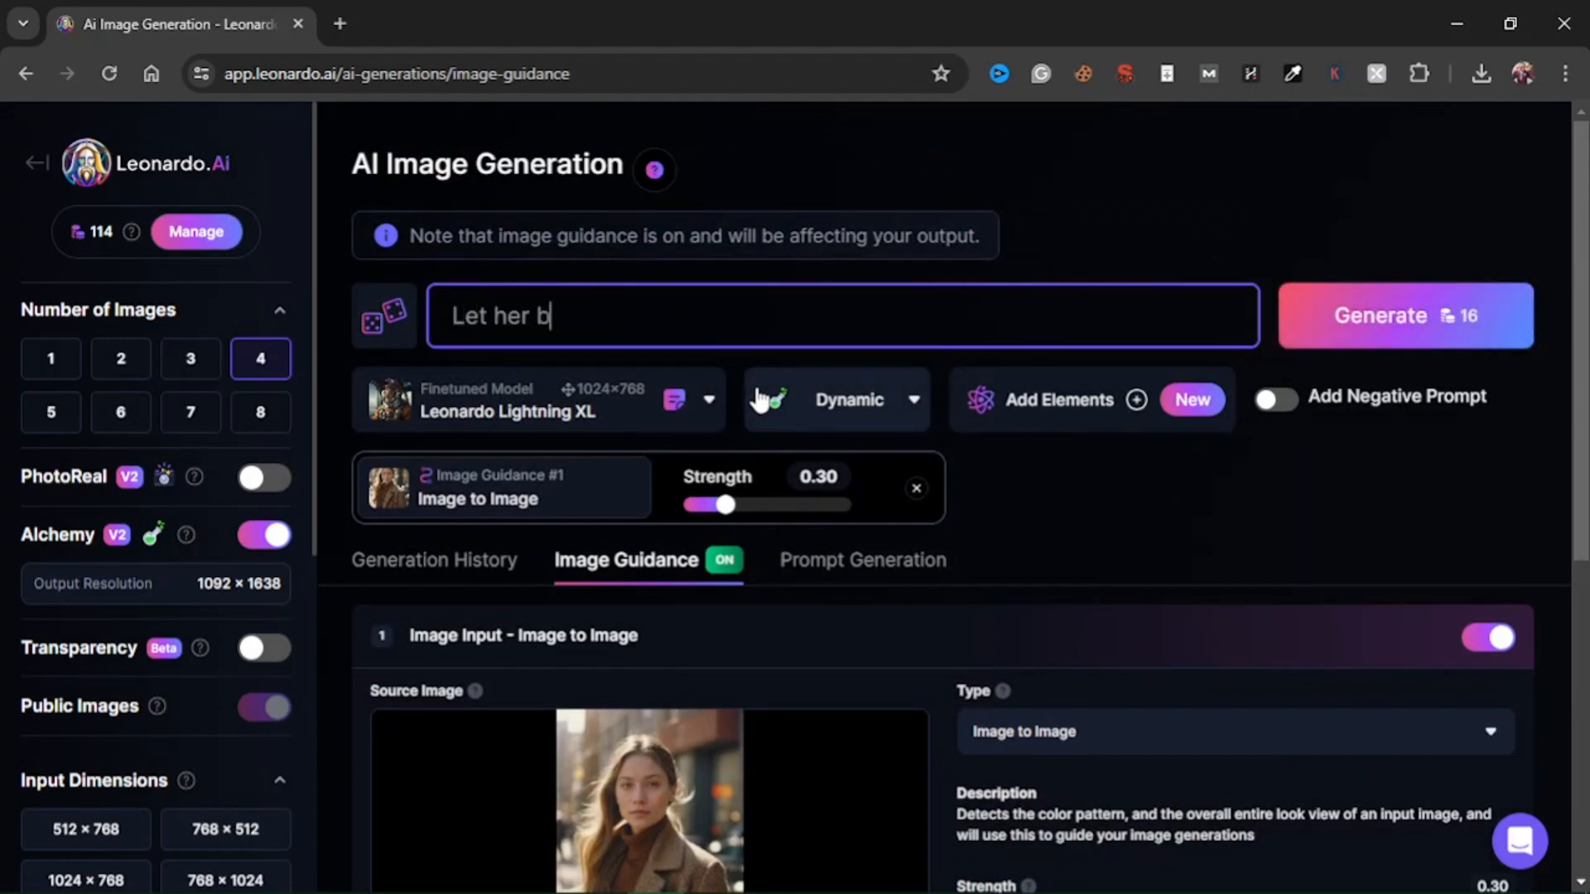
type("e in a nurse")
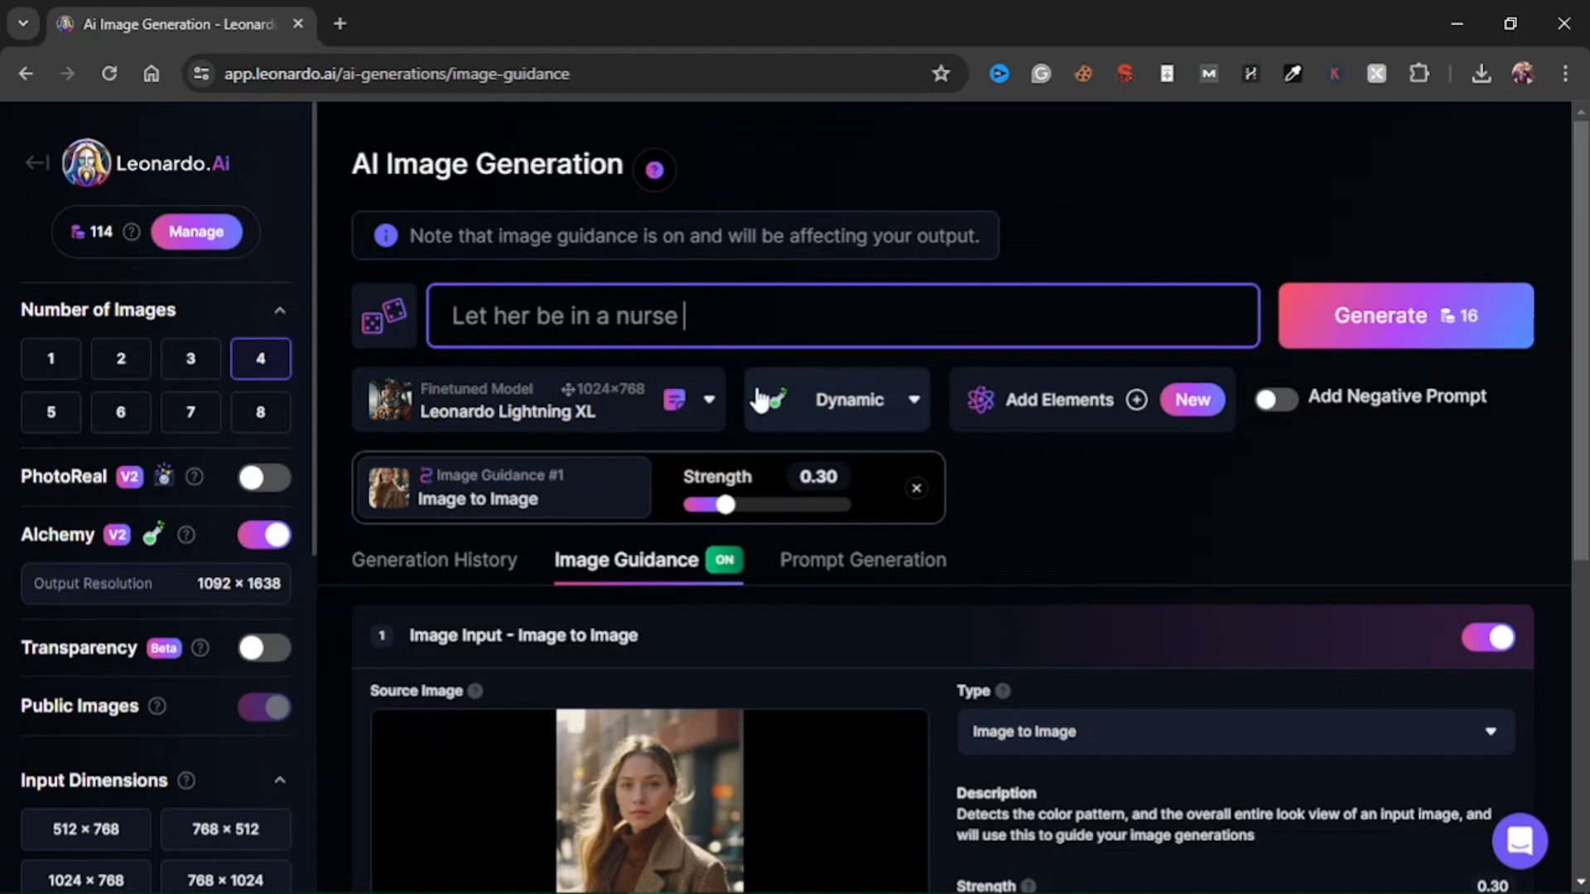
type(" outfit and ")
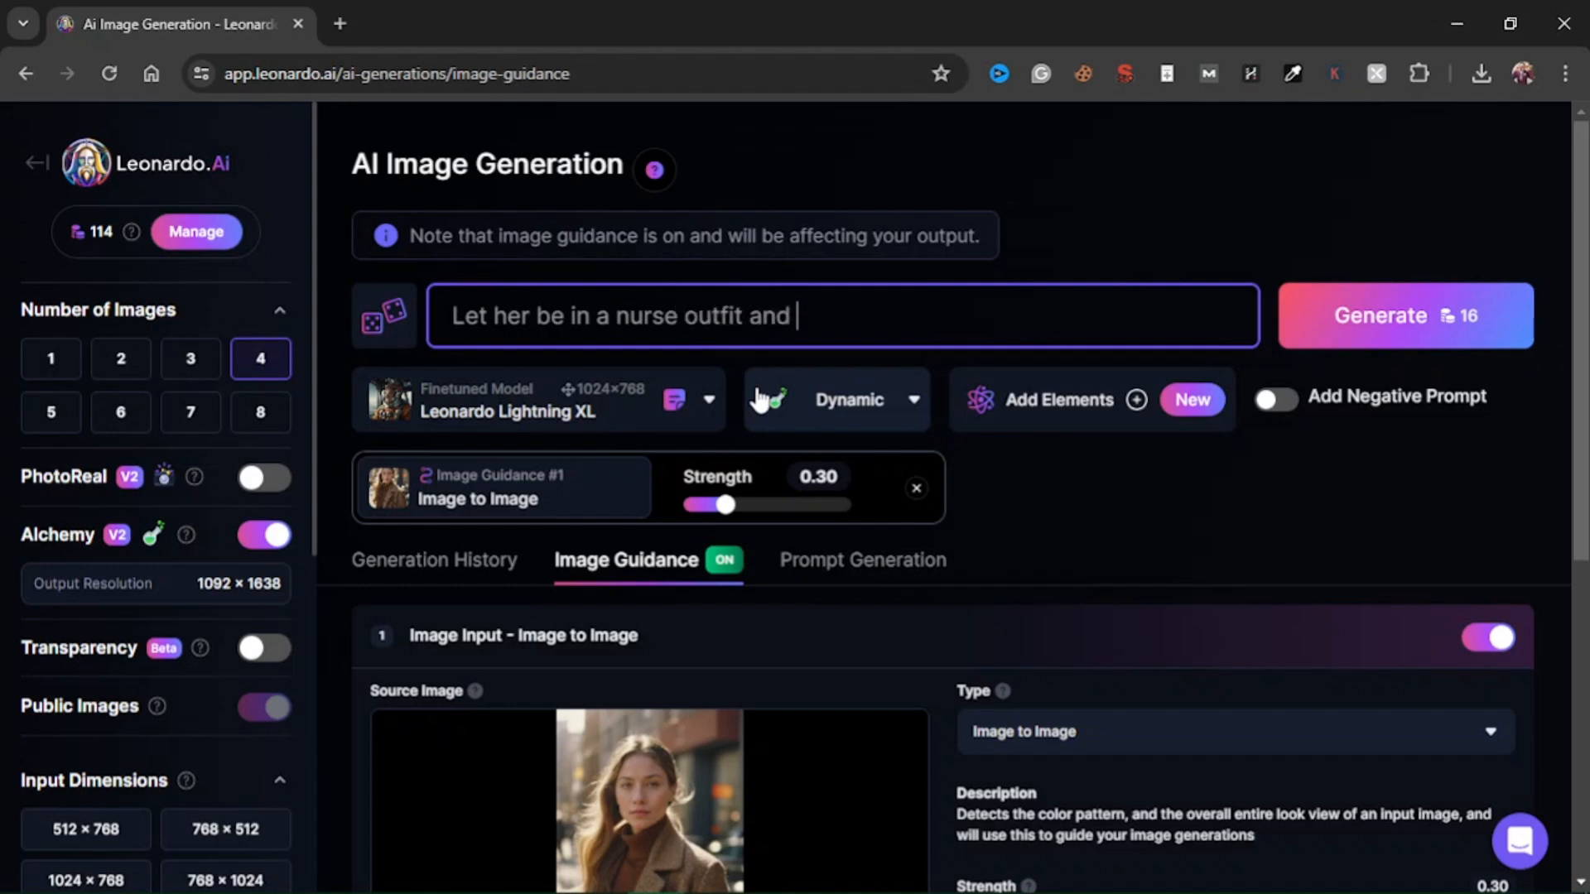
type("make her ")
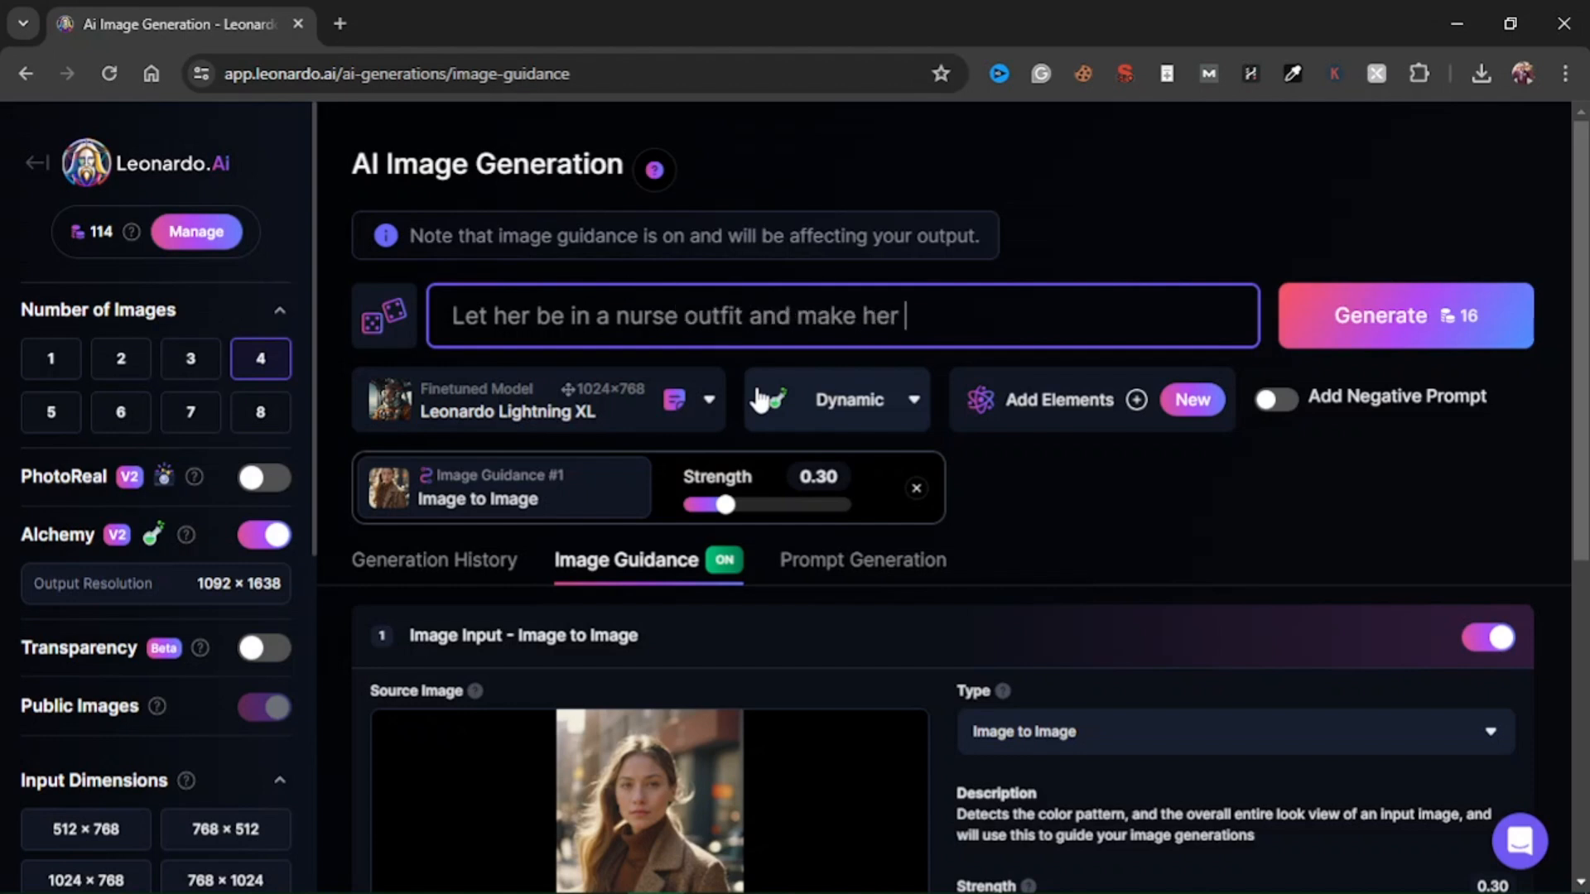
type("look friendly")
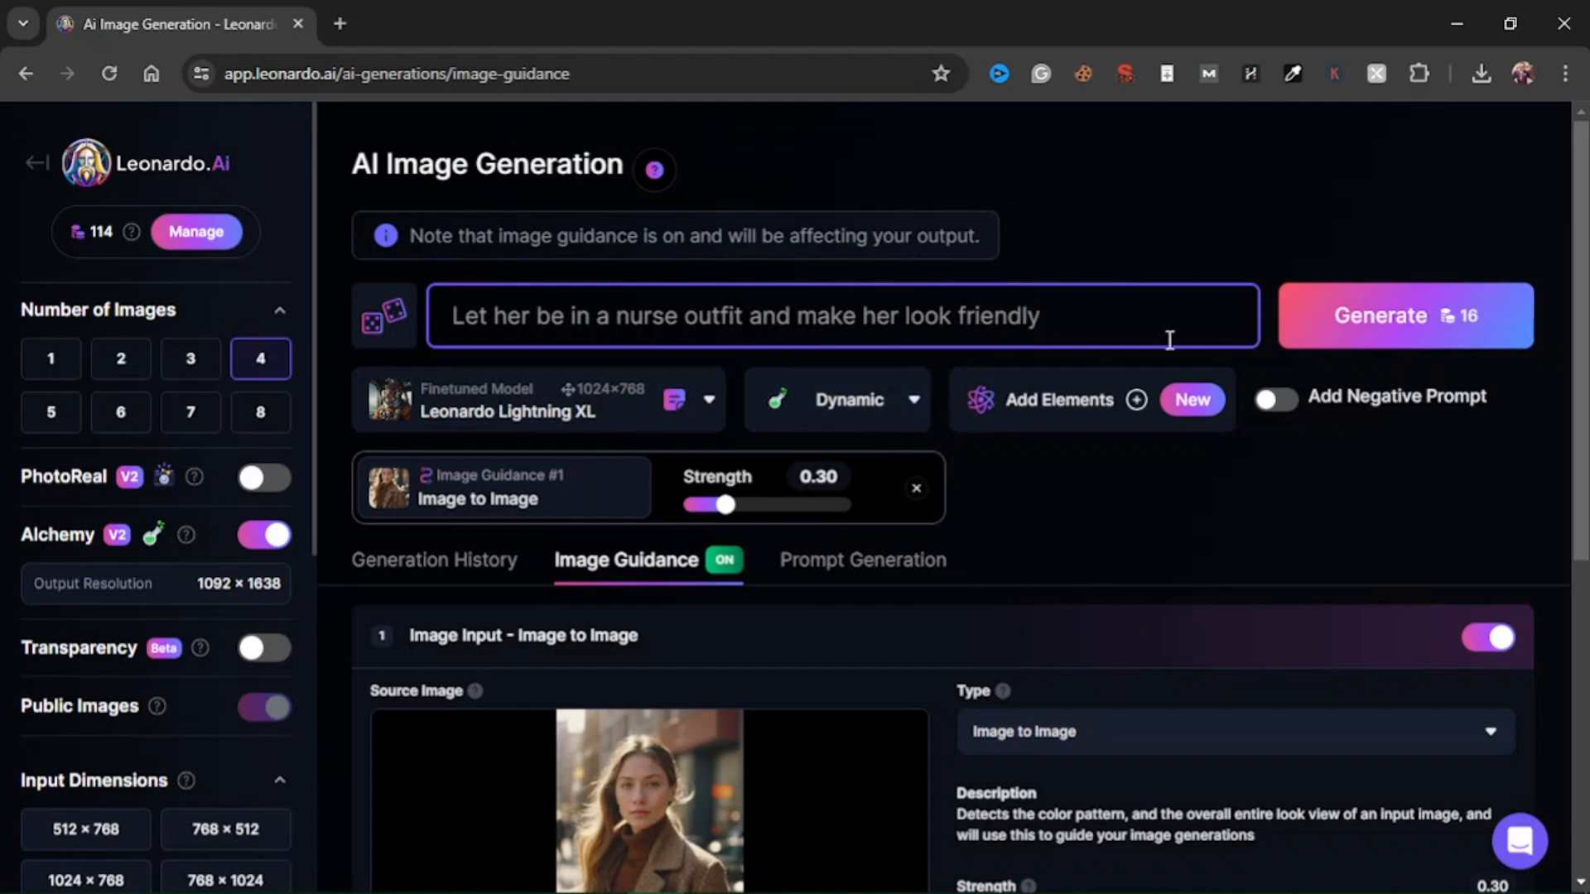
Compare the source image's aspect ratio with the input dimensions and view the available aspect ratio options, keeping 2:3.
scroll(890, 443, "down", 1)
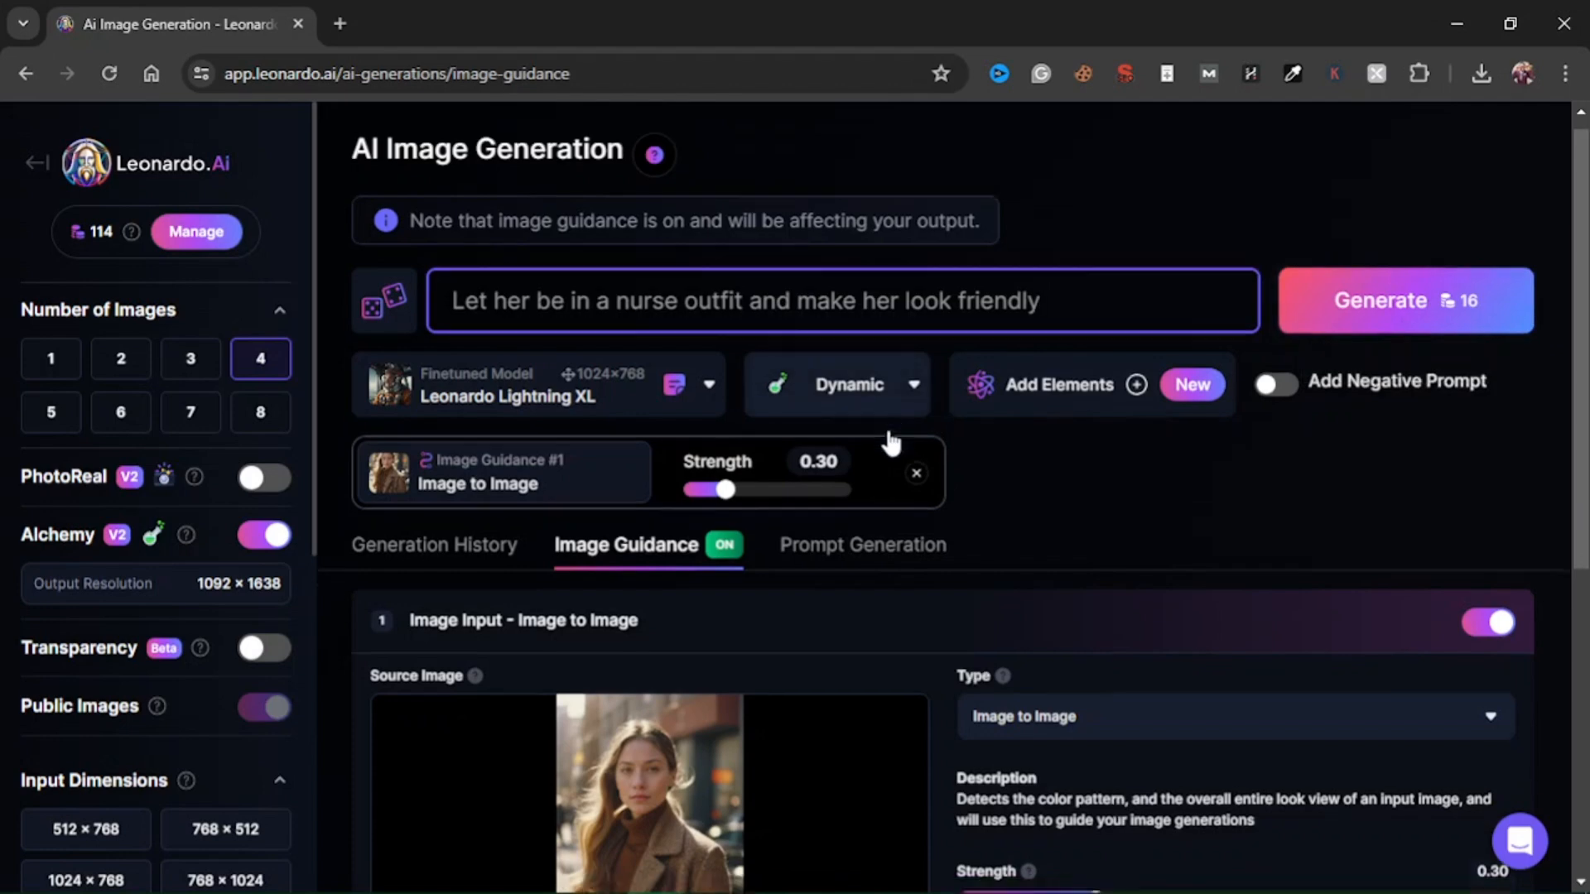
scroll(887, 443, "down", 5)
scroll(291, 624, "down", 6)
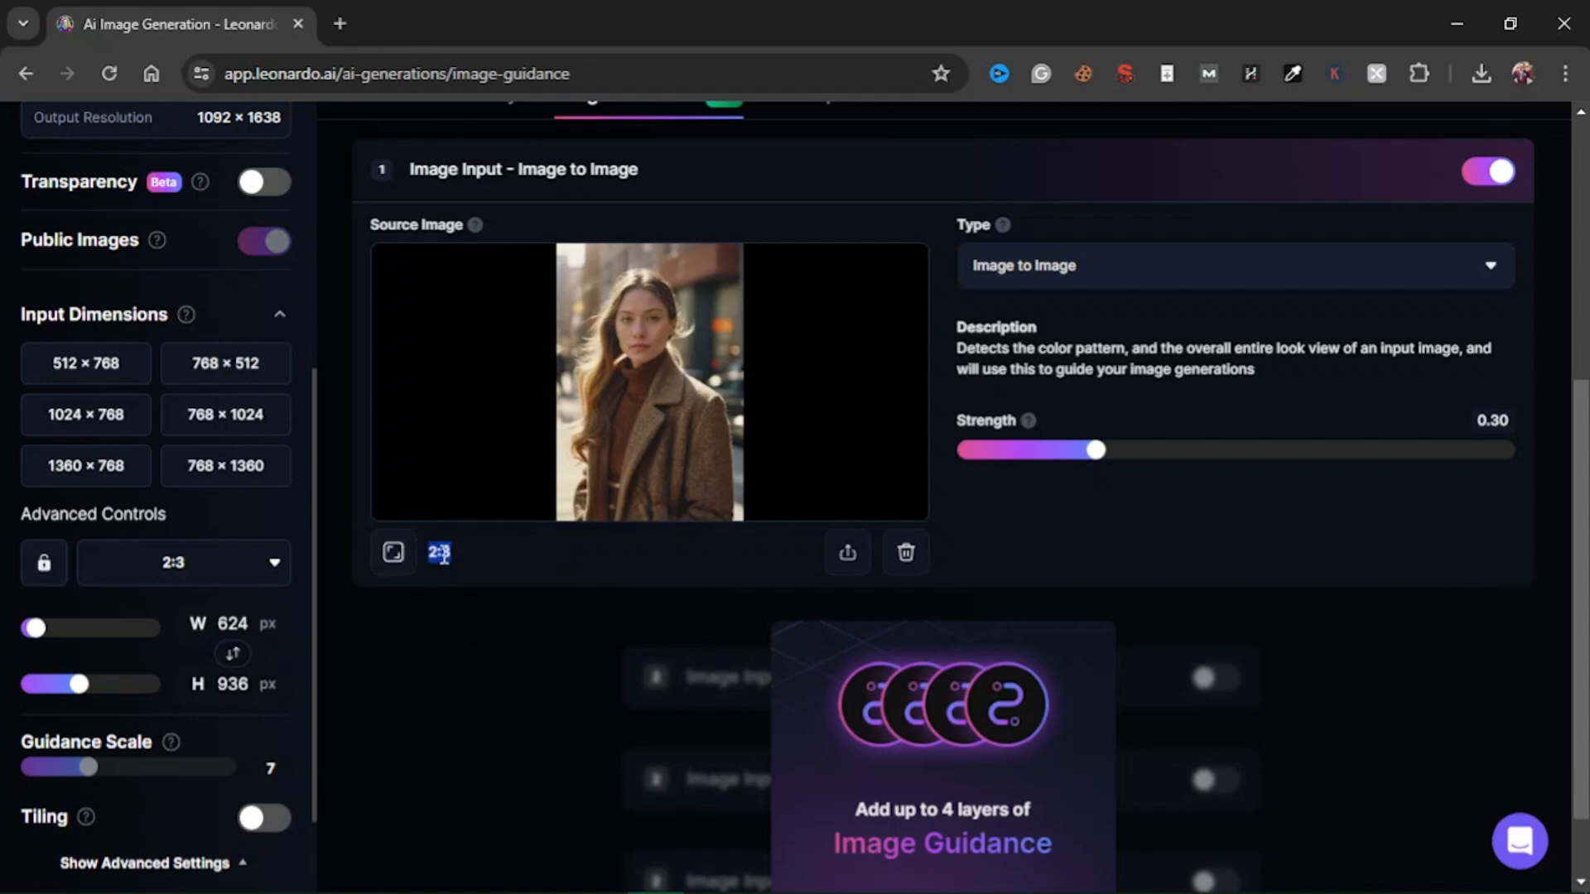
left_click(180, 567)
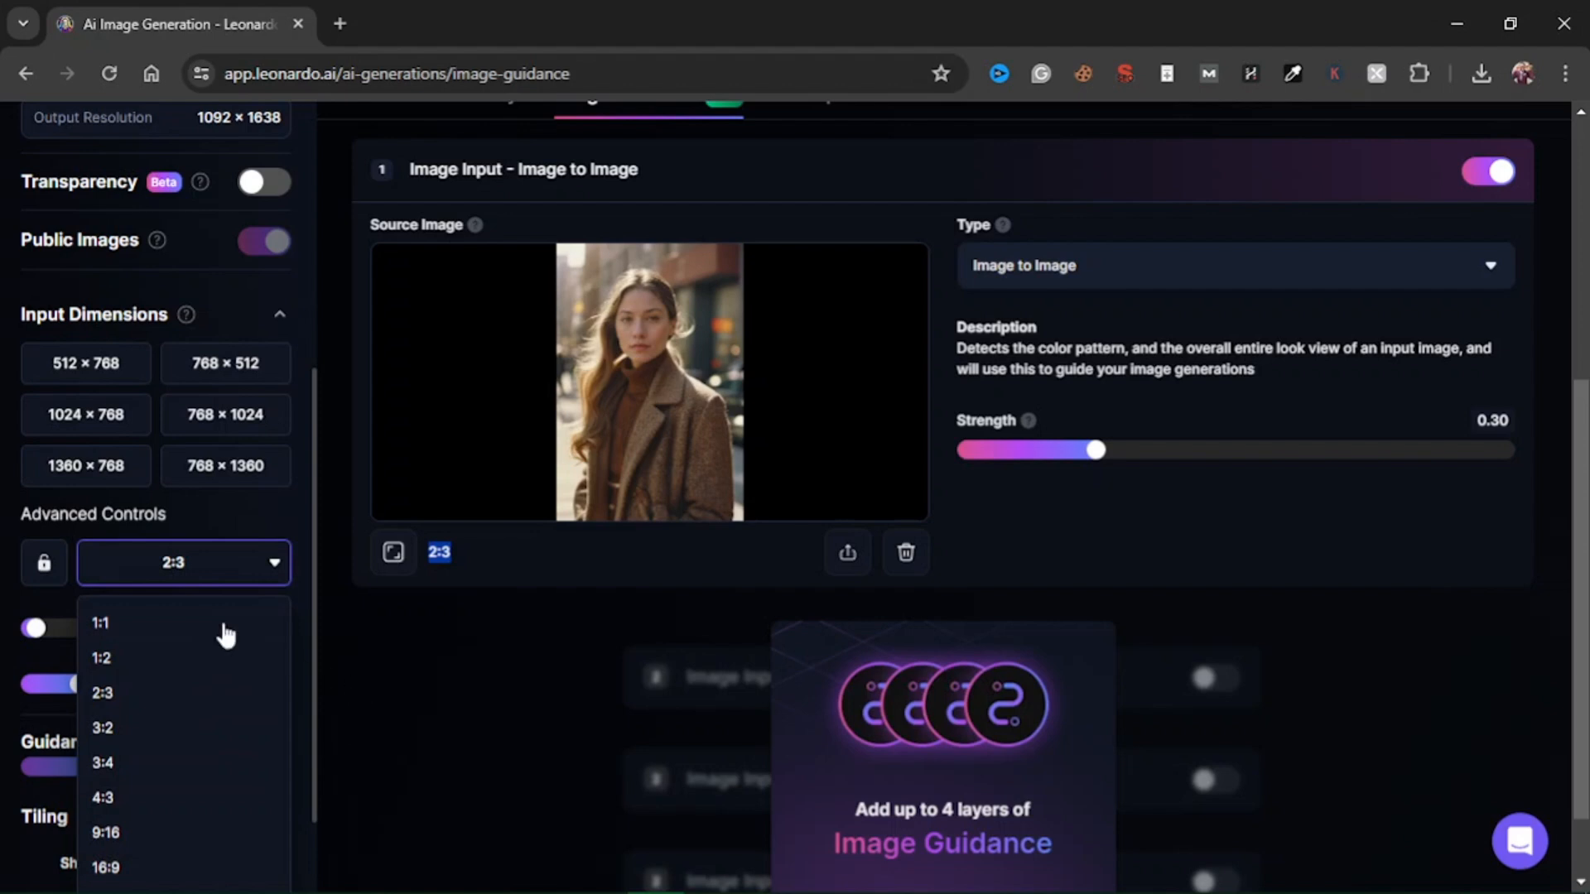
left_click(500, 579)
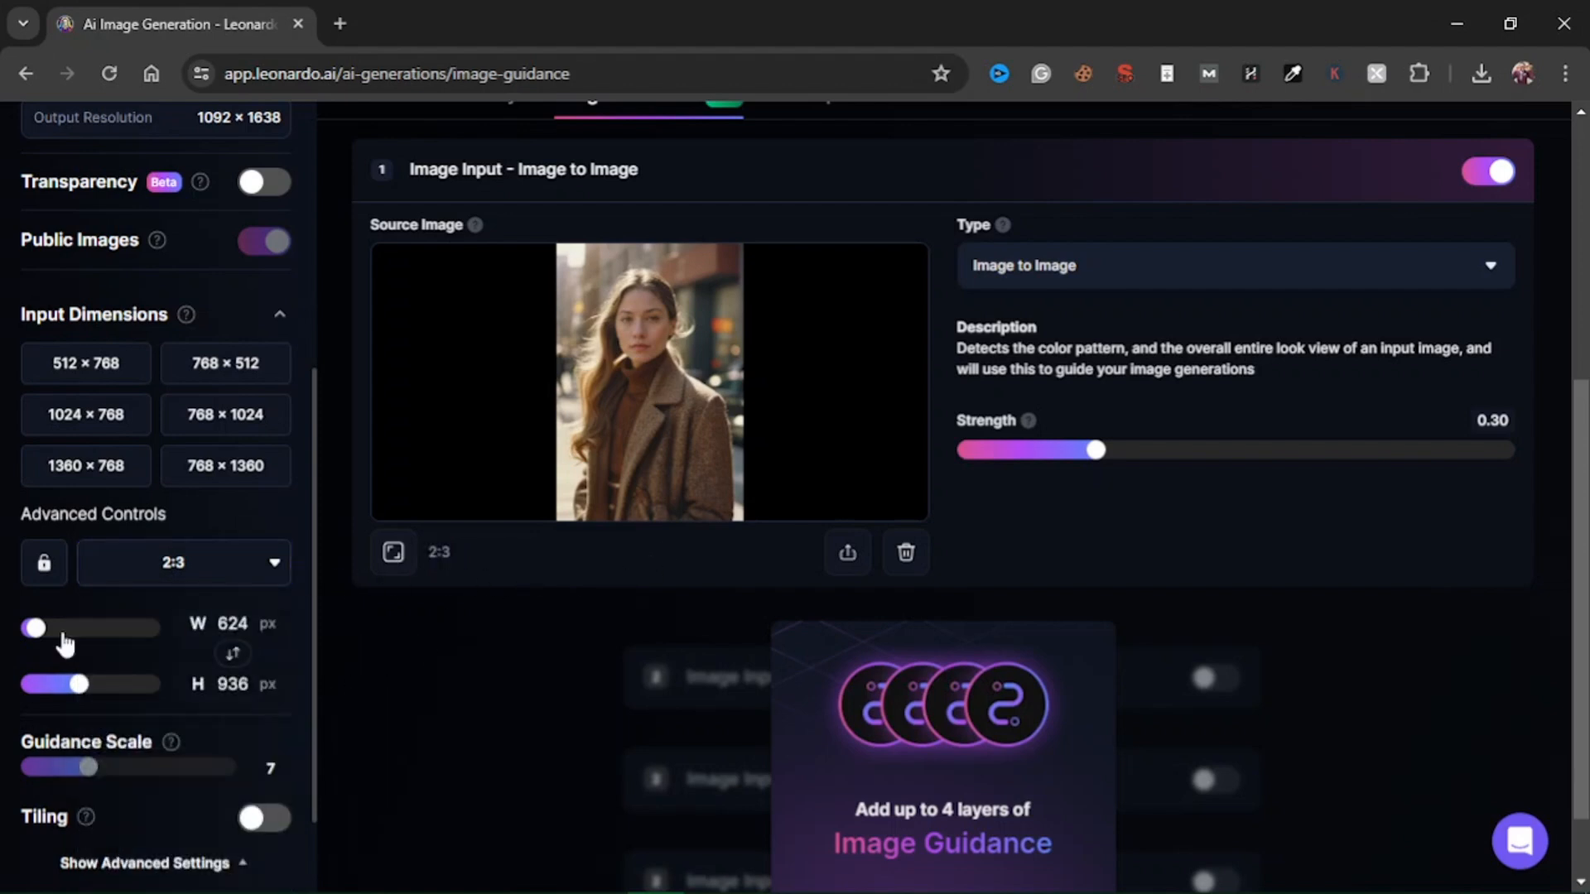
Raise the Image to Image guidance strength to 0.88.
scroll(773, 538, "up", 4)
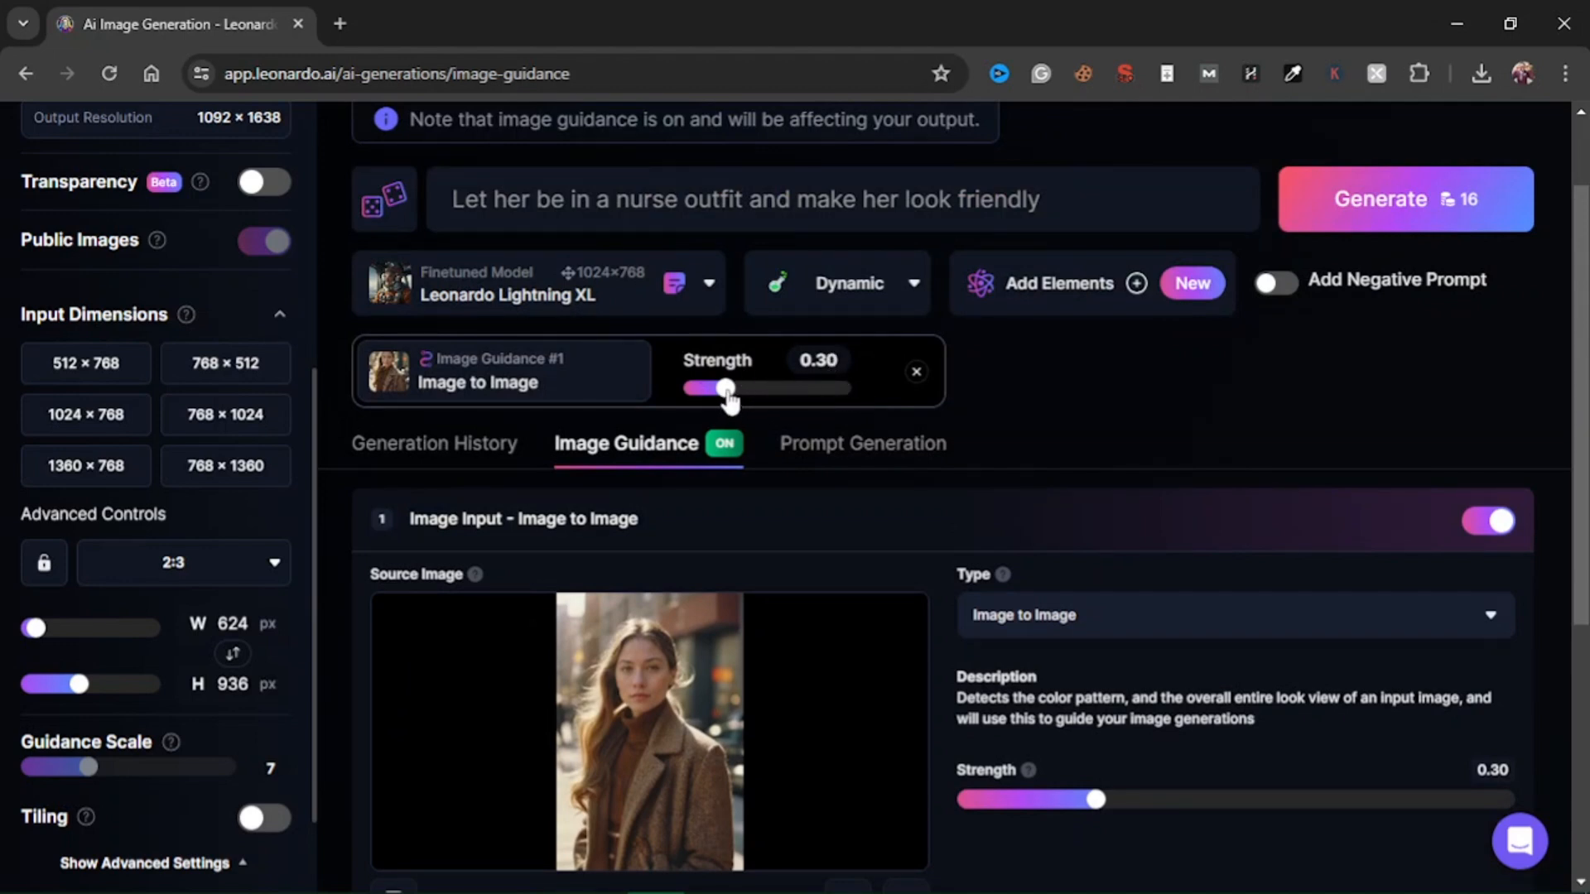
left_click_drag(728, 400, 844, 401)
scroll(727, 500, "down", 3)
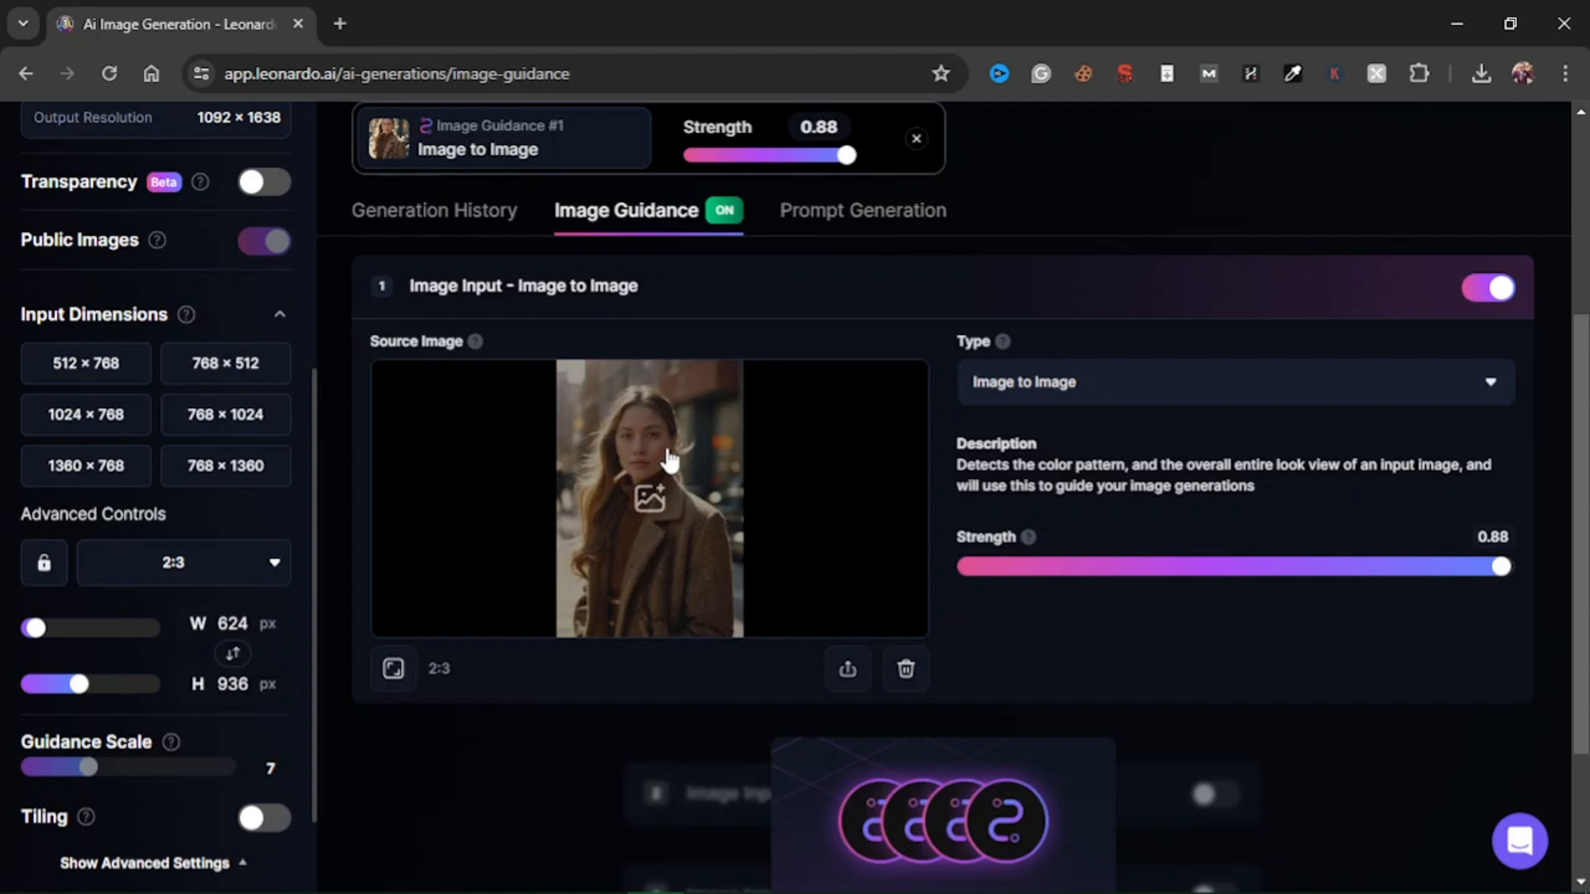
Lower the Image to Image guidance strength to 0.24.
scroll(727, 419, "up", 3)
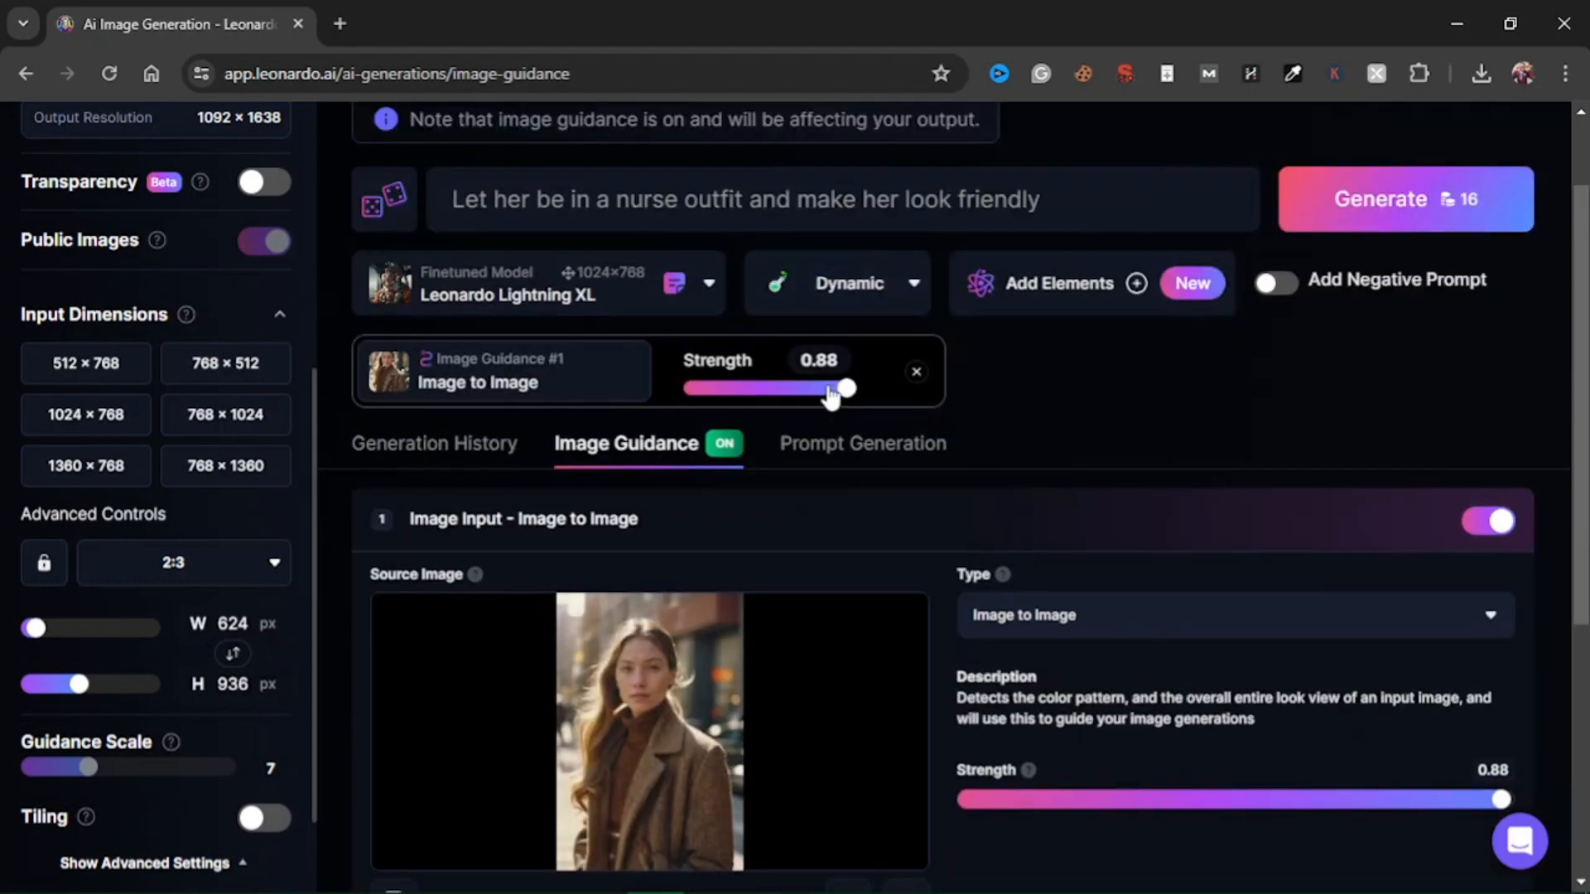
left_click_drag(841, 391, 738, 404)
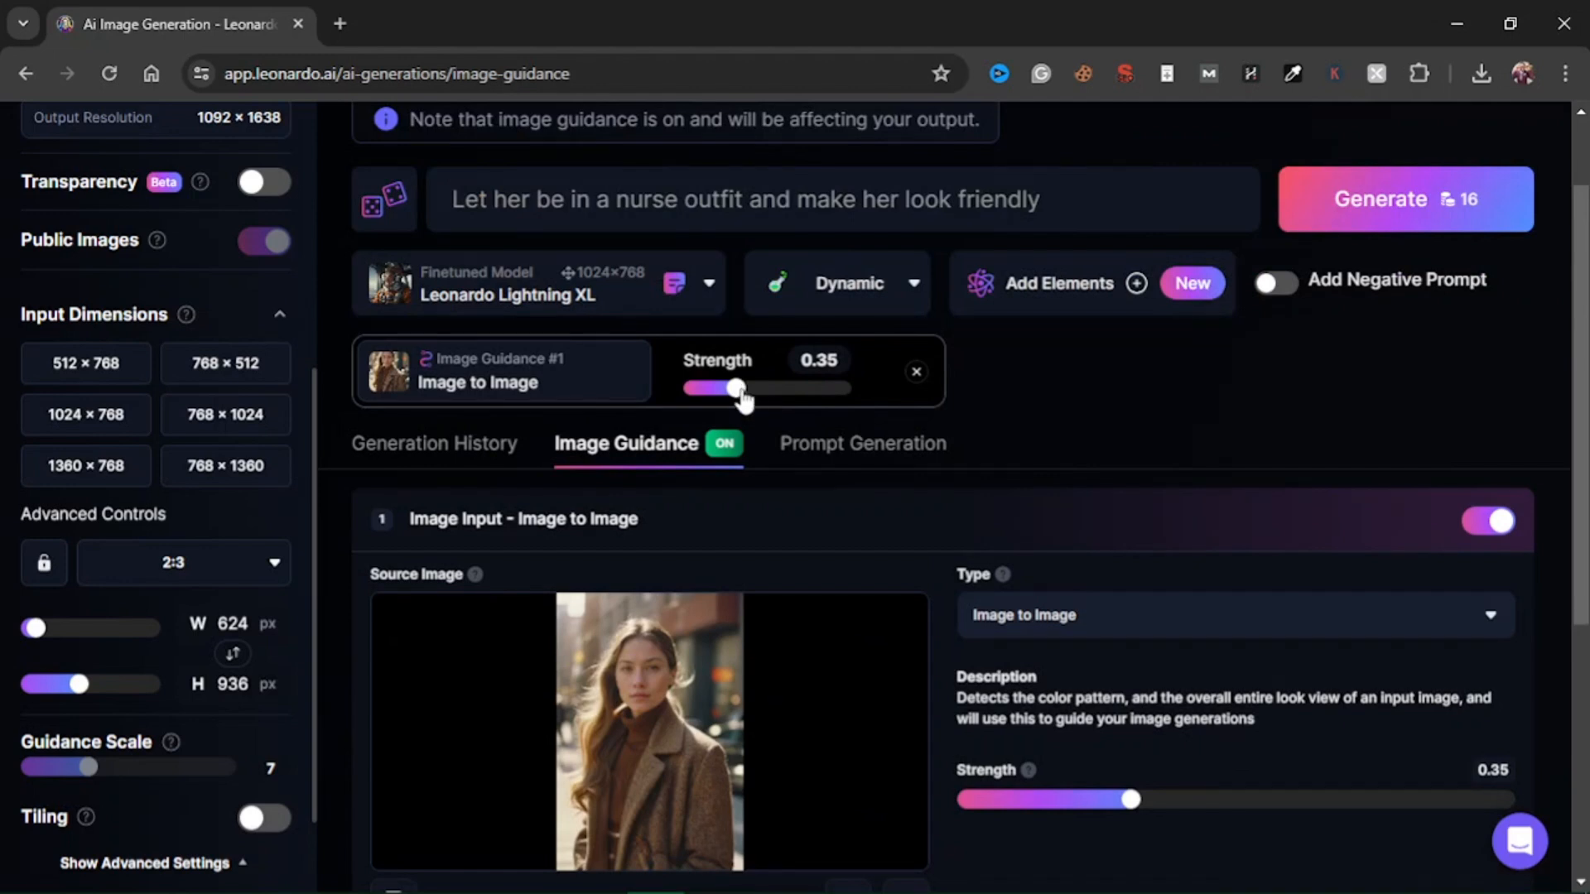
left_click_drag(743, 400, 715, 396)
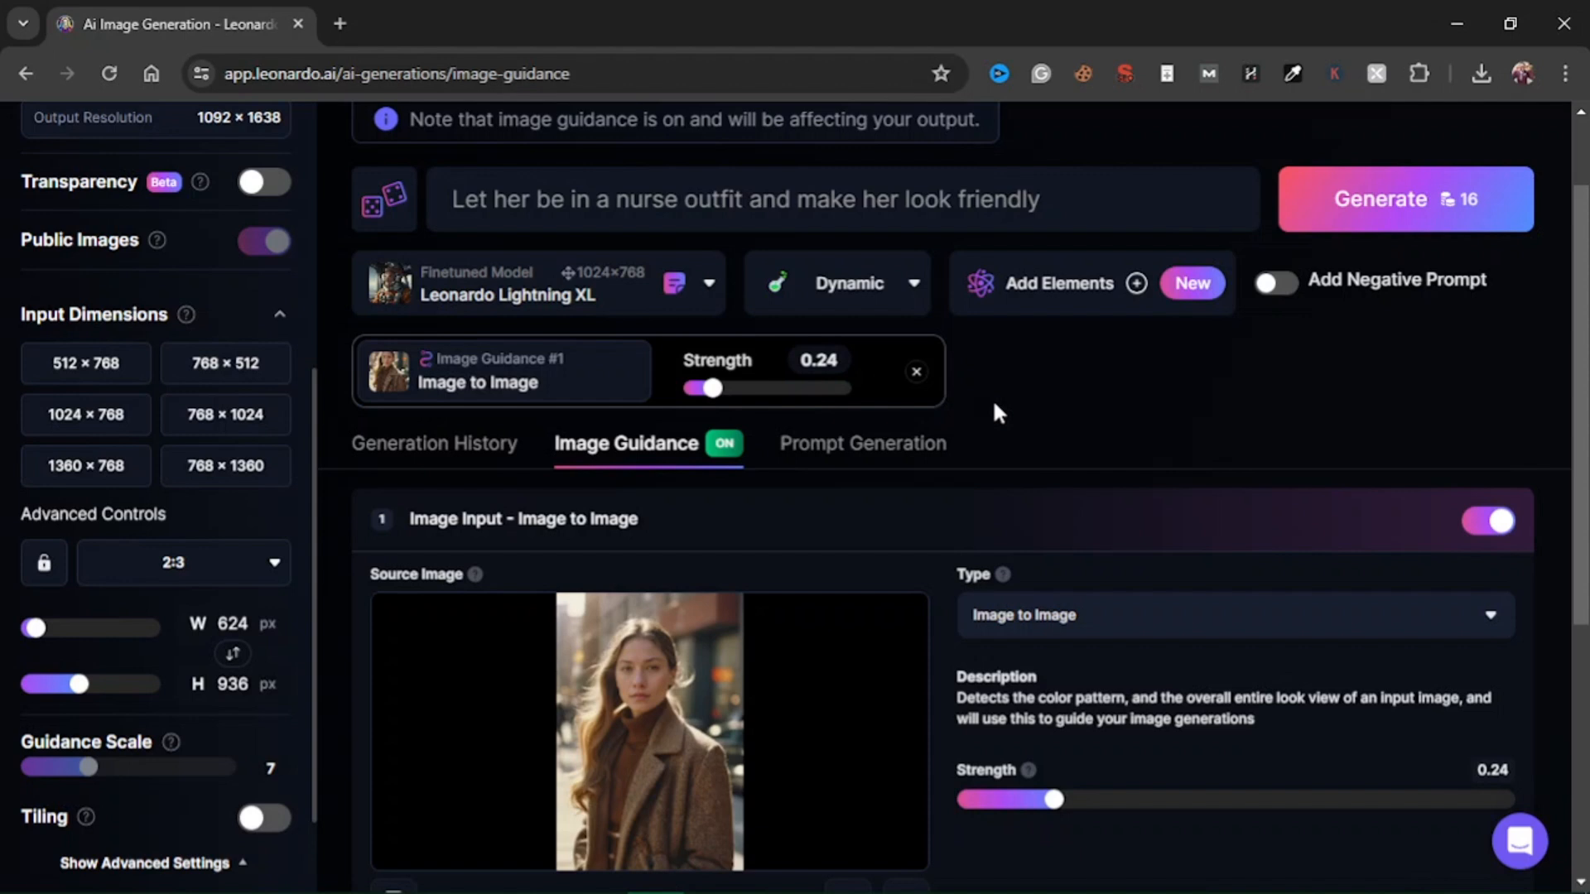
Review the nurse outfit prompt wording together with the source image and the Image to Image guidance settings.
scroll(846, 399, "down", 1)
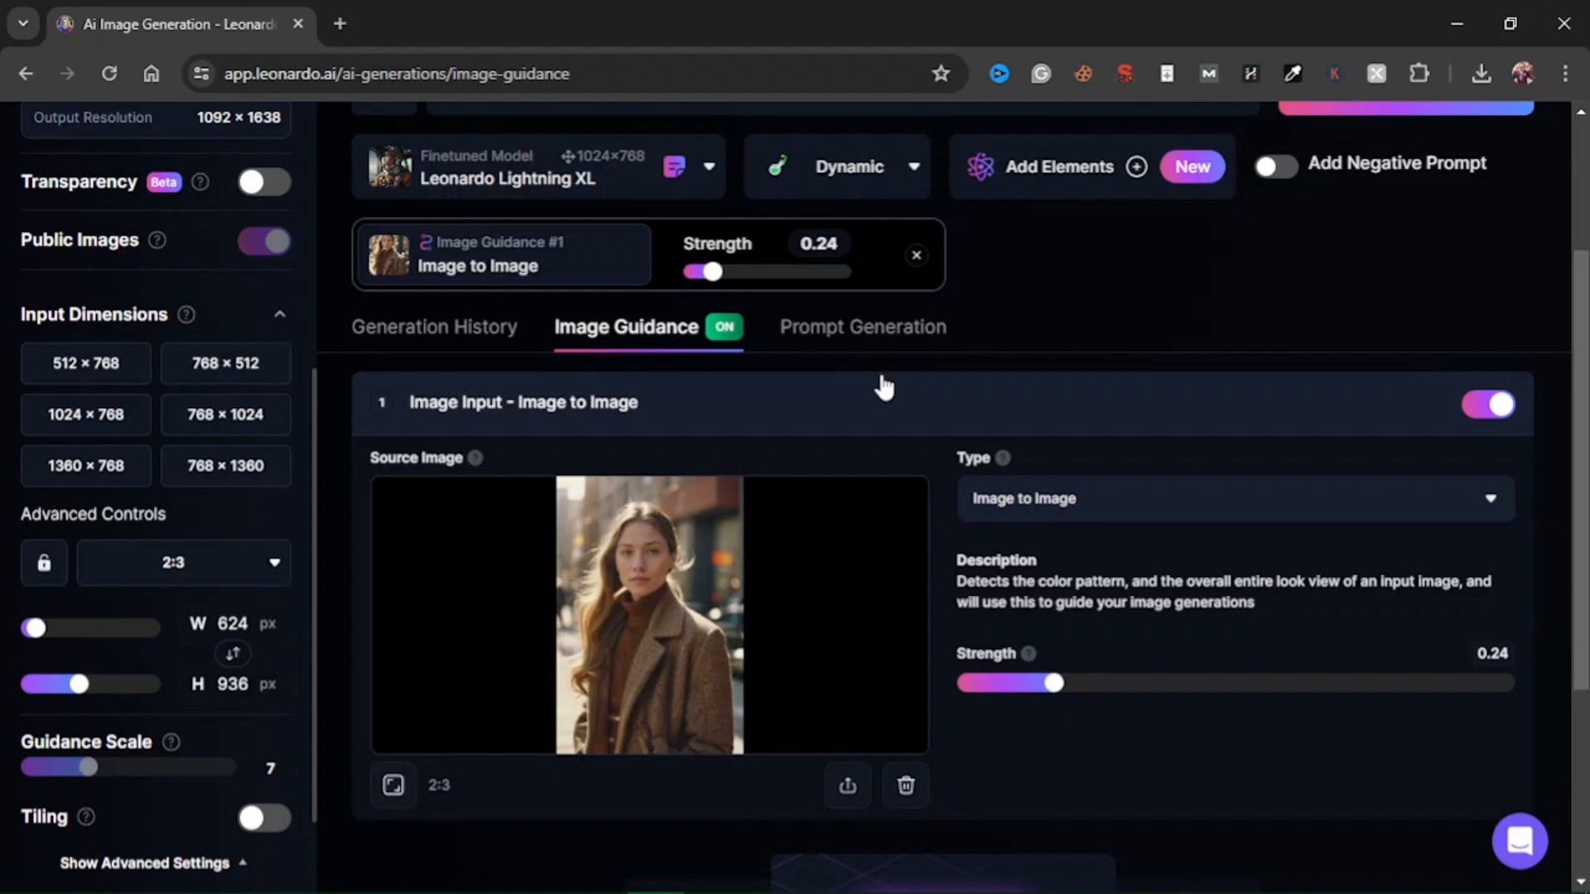
scroll(834, 344, "up", 2)
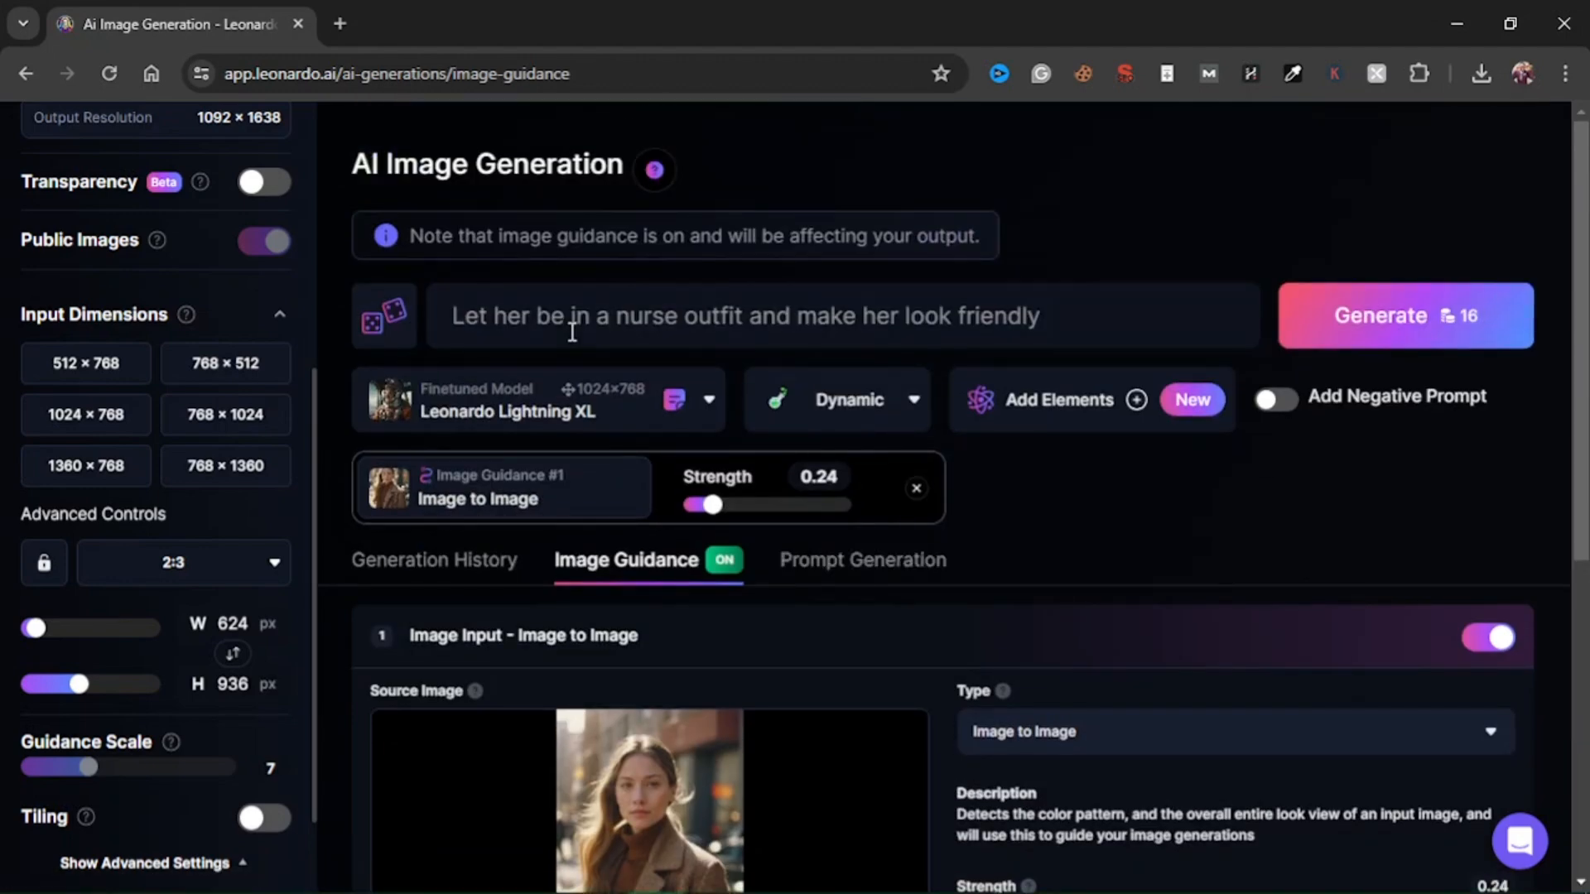
left_click_drag(571, 316, 749, 315)
left_click_drag(864, 330, 1087, 327)
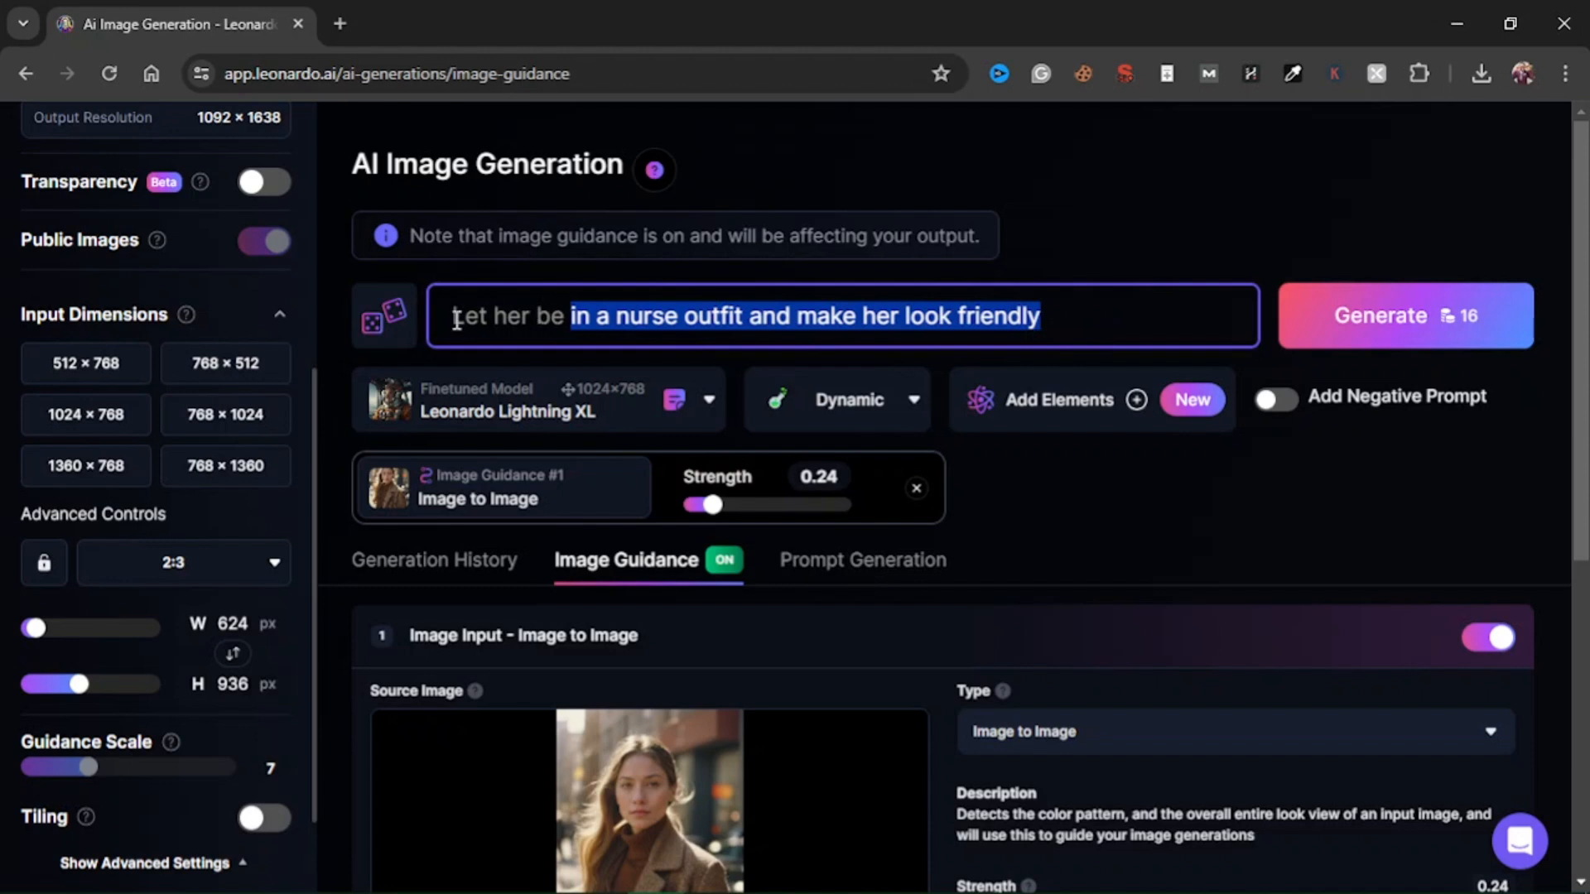
left_click_drag(456, 321, 1039, 316)
scroll(1039, 538, "down", 3)
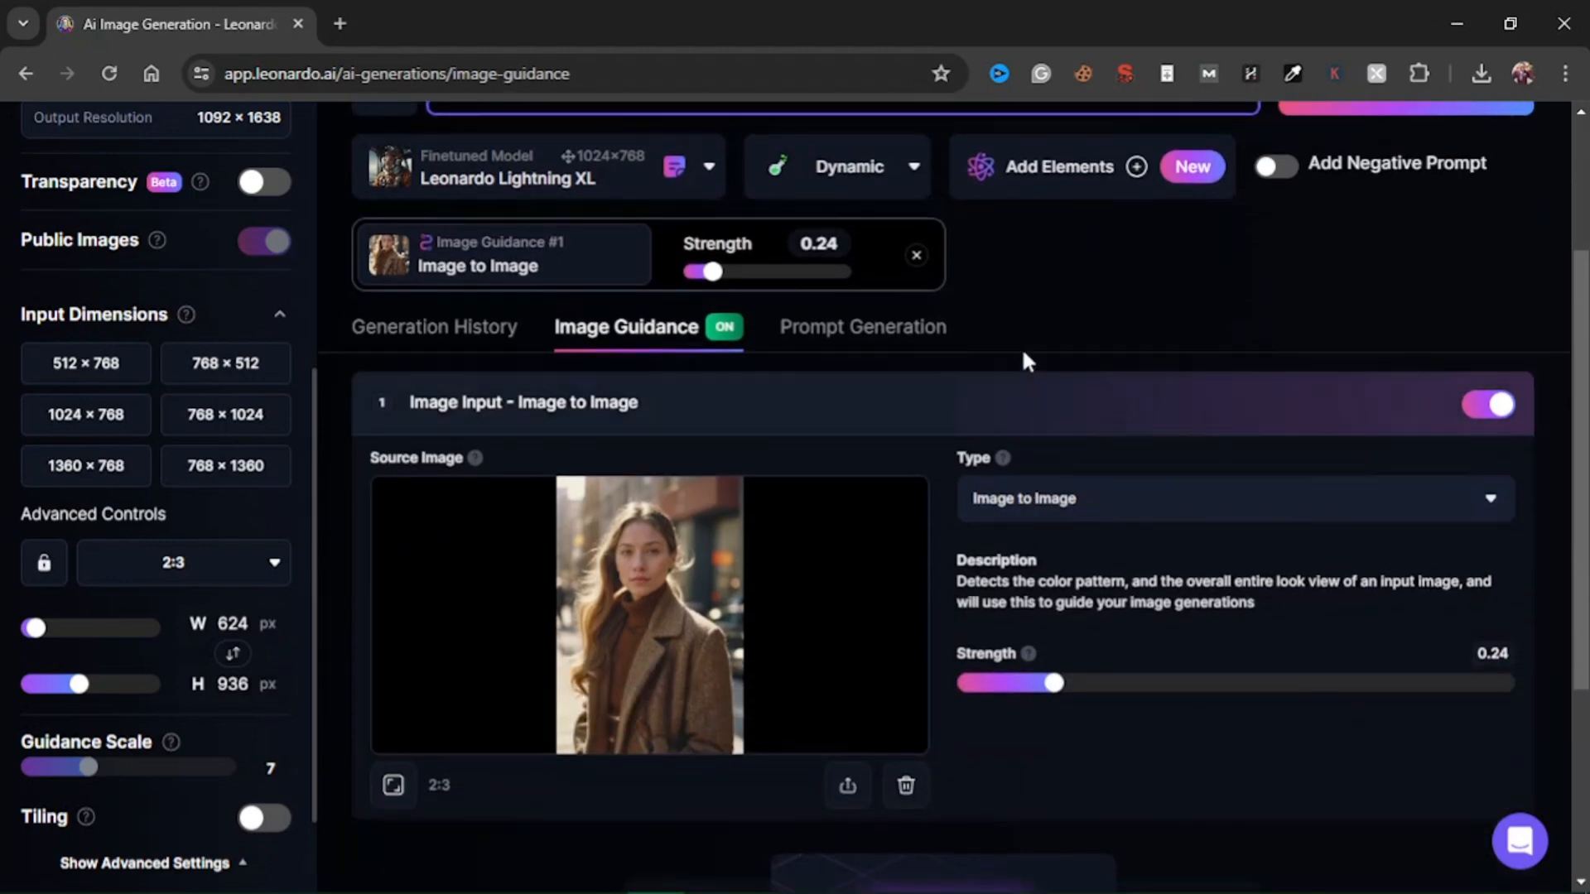
left_click(1009, 330)
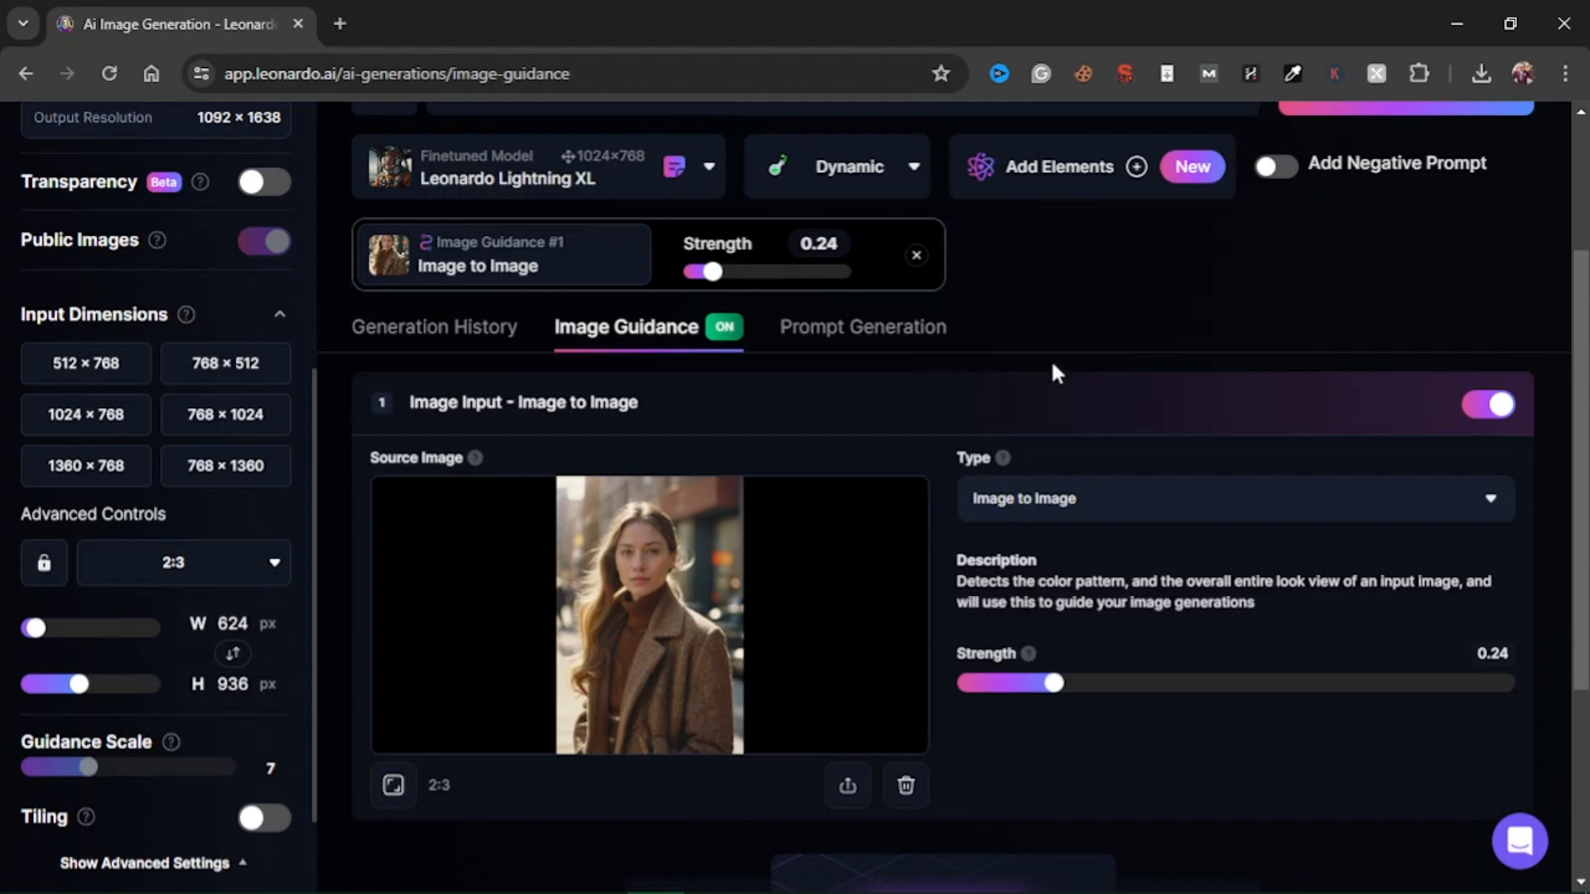
View the available preset styles for the nurse outfit generation, keeping Dynamic.
scroll(1034, 360, "up", 3)
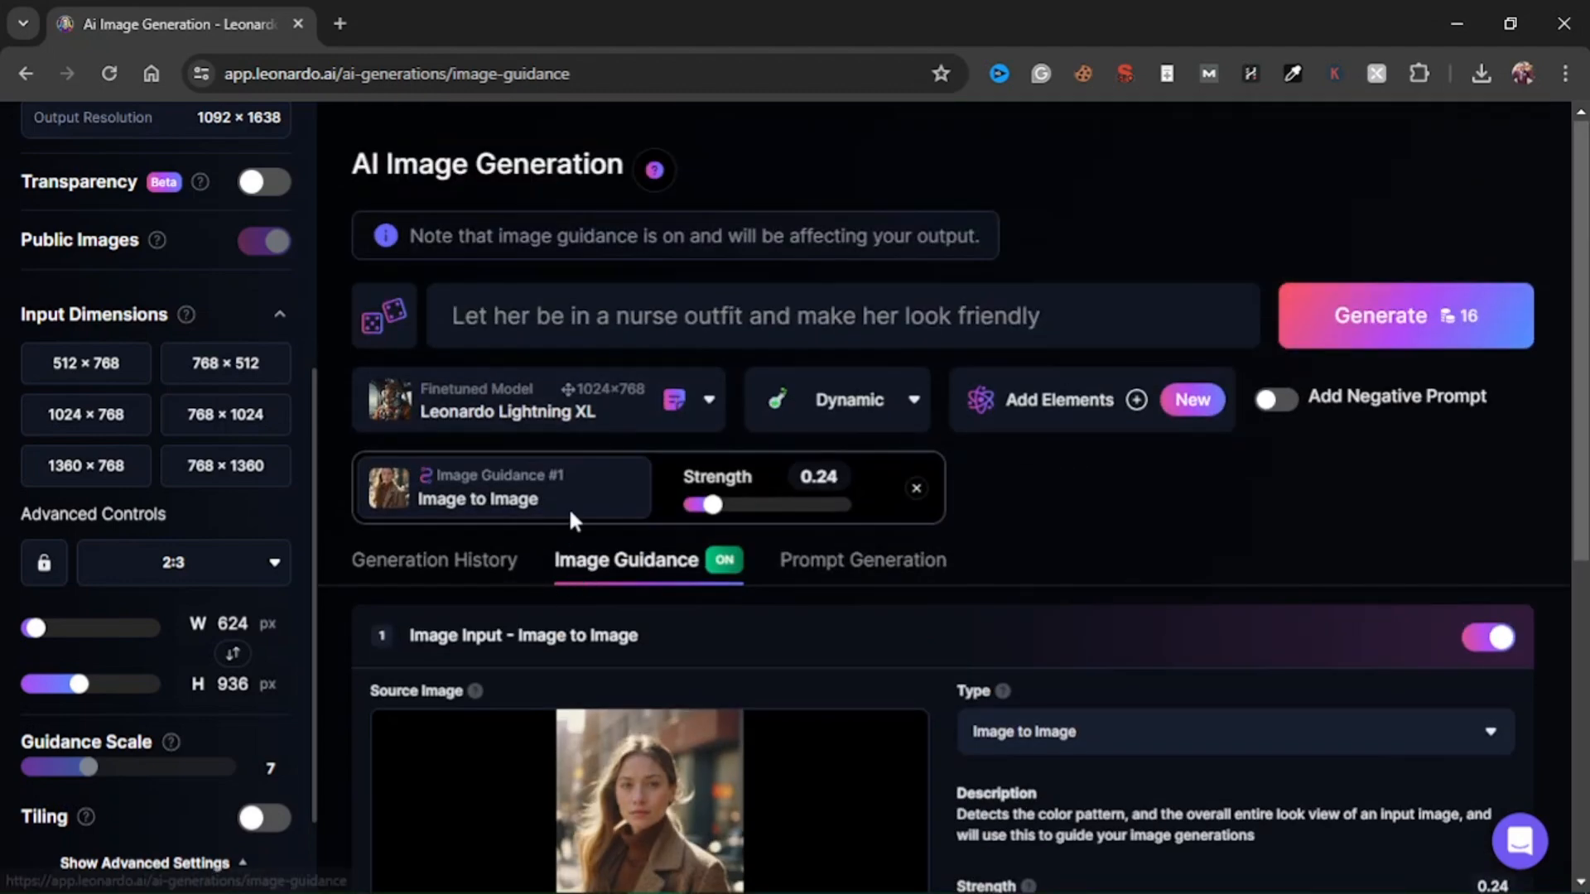
left_click(904, 399)
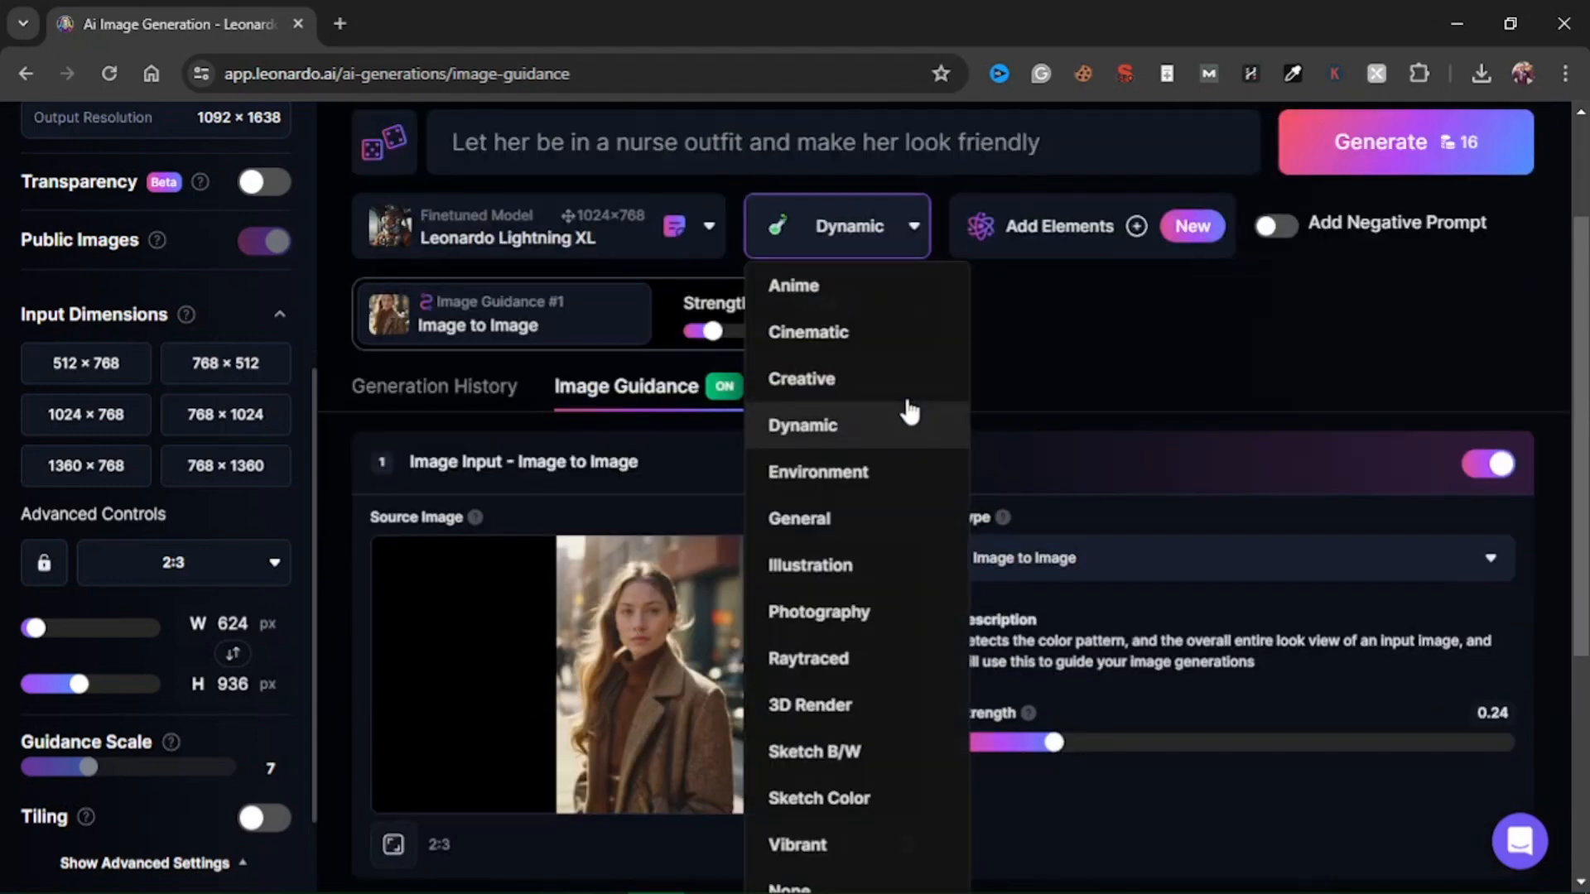
left_click(1026, 346)
Generate four images from the nurse outfit prompt with Image to Image guidance and open the generation history.
scroll(182, 609, "up", 5)
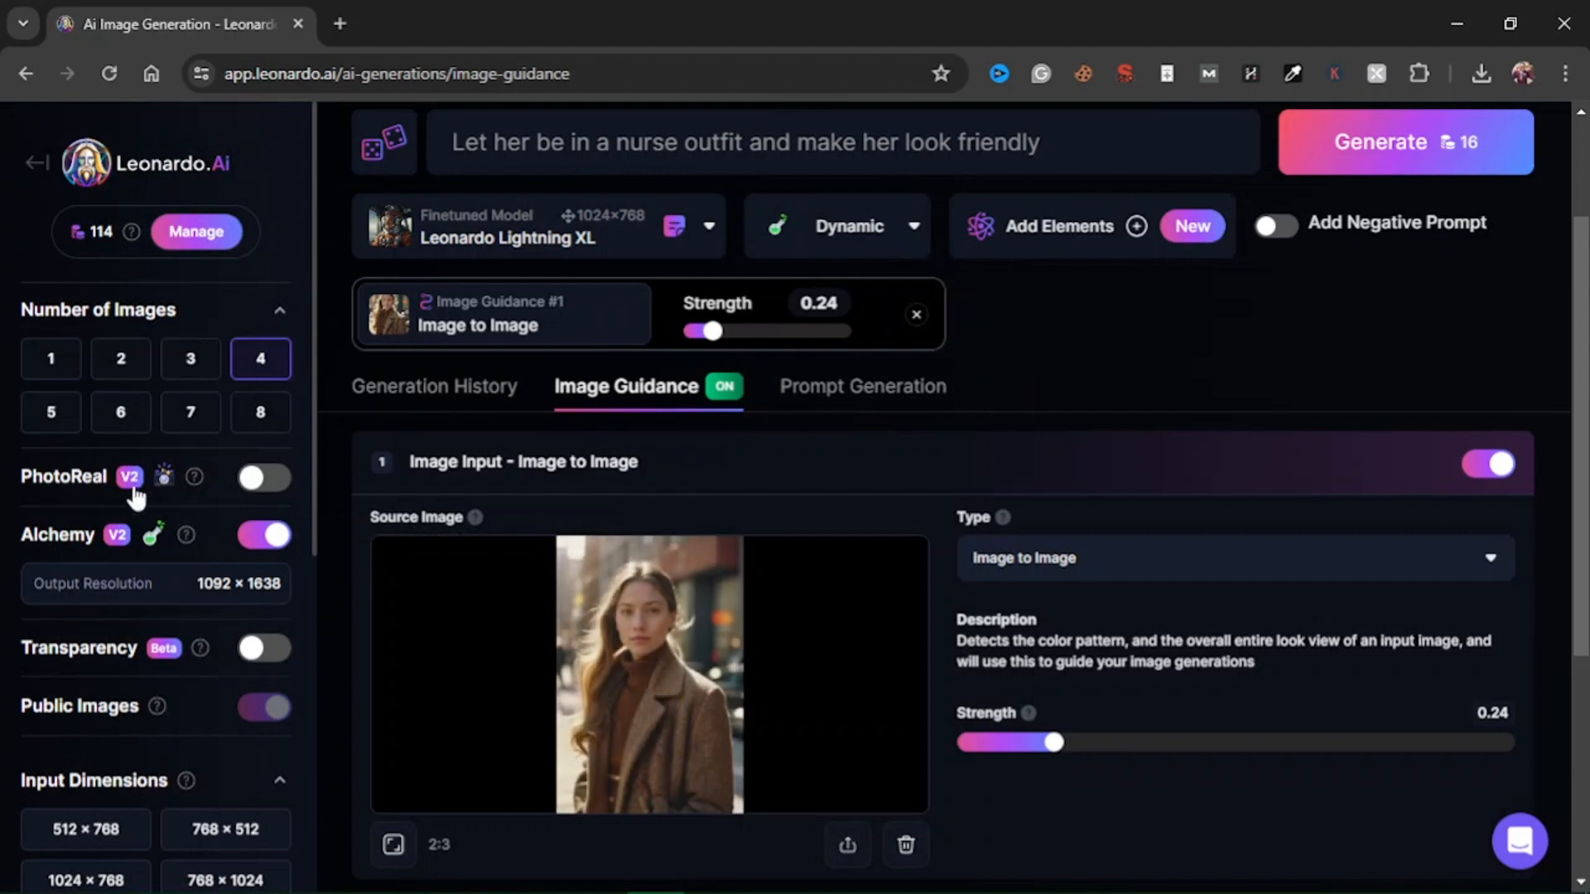
mouse_move(187, 545)
scroll(1170, 321, "up", 2)
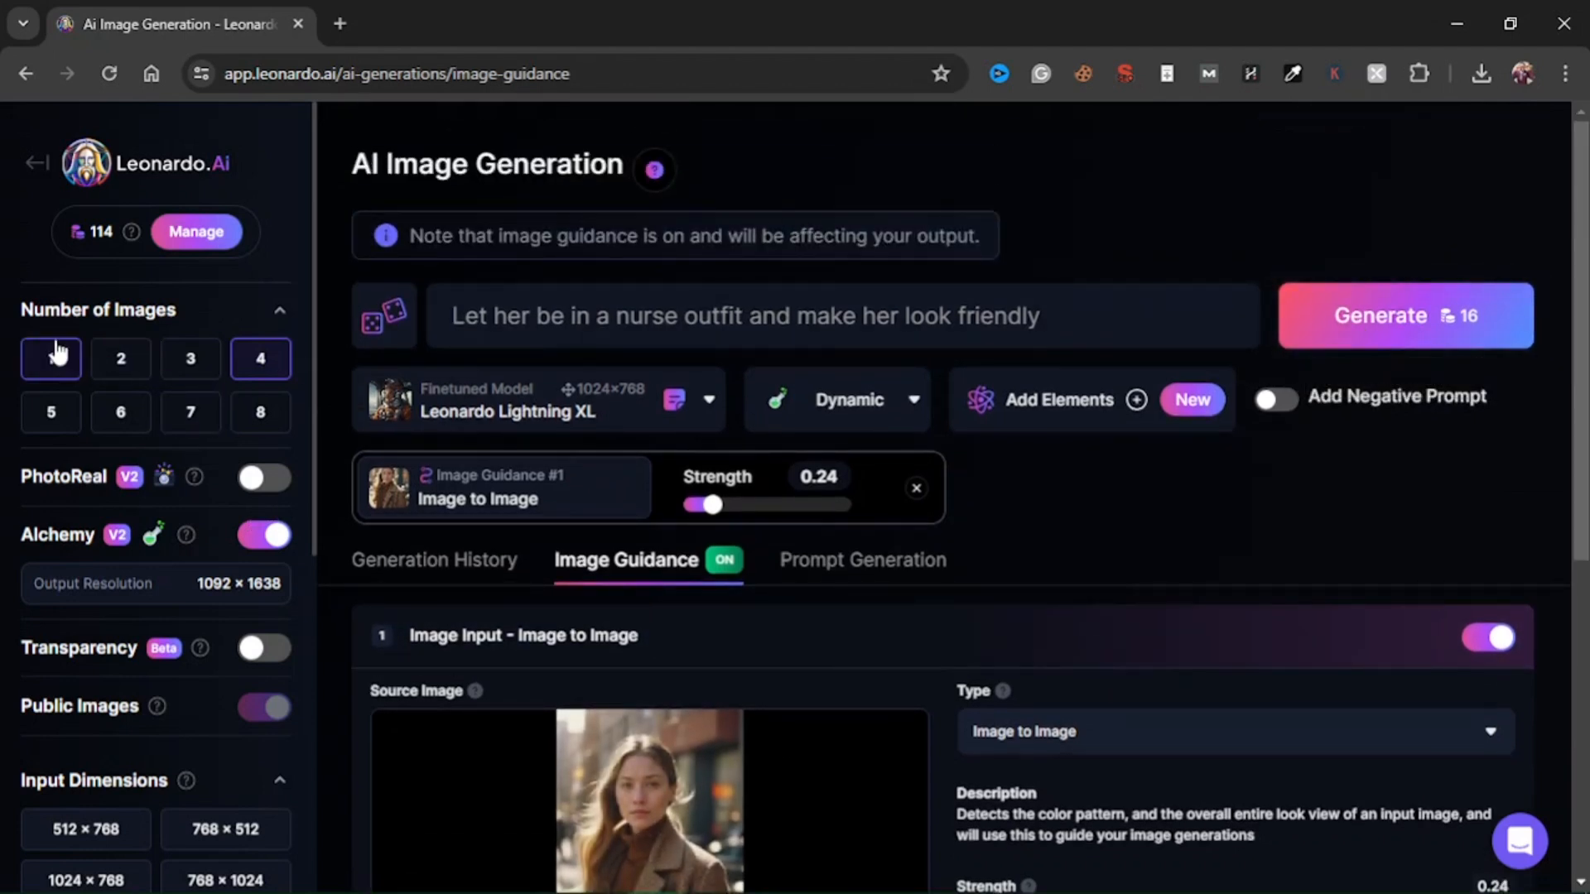
left_click(1334, 313)
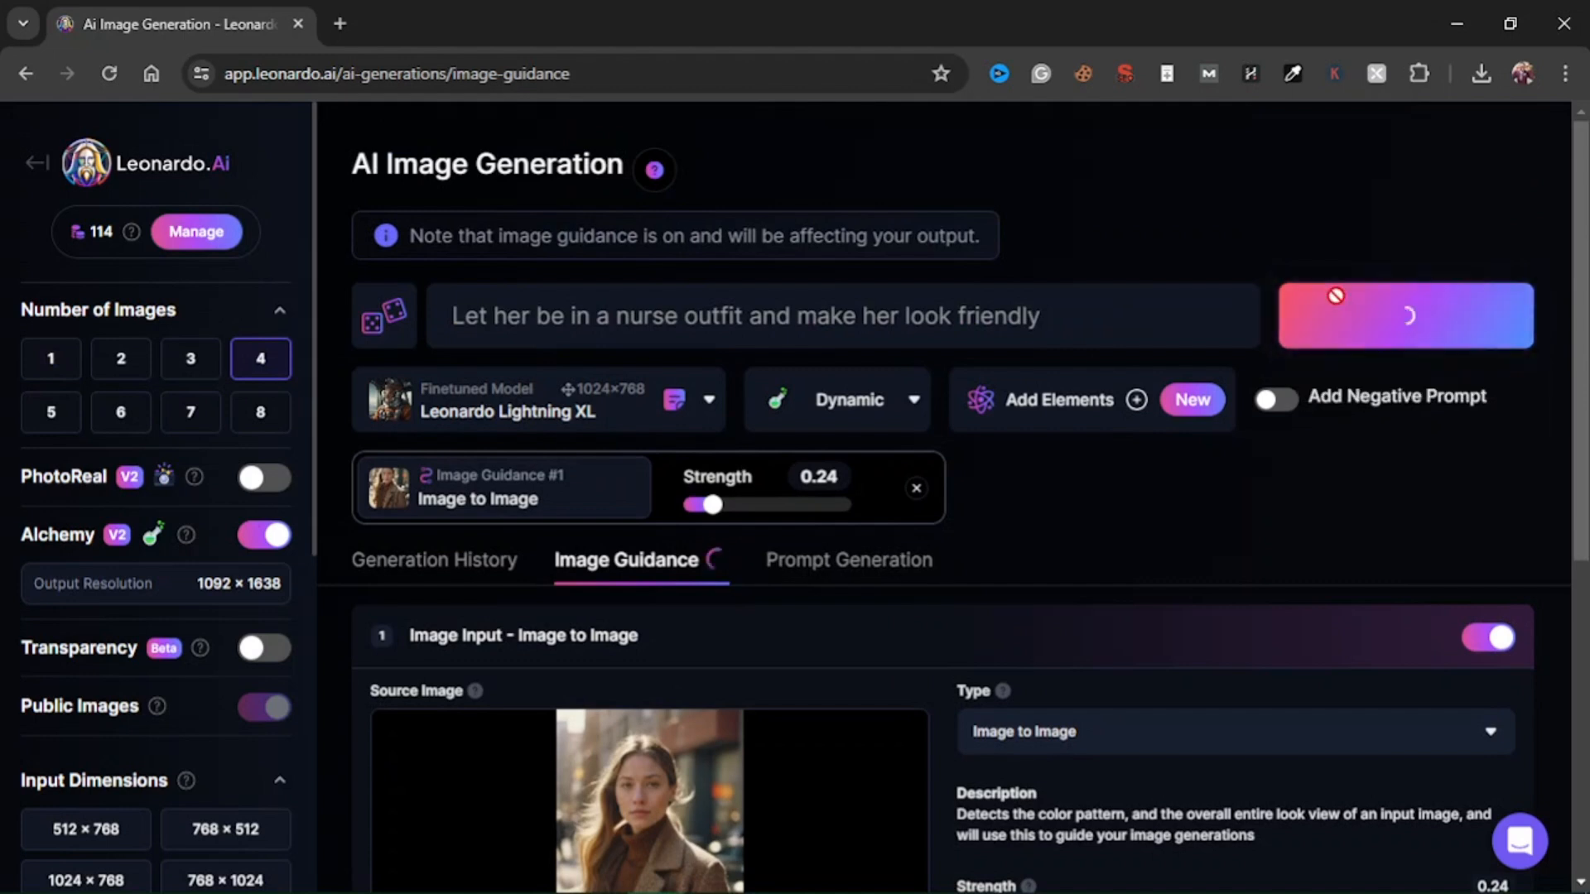
scroll(1055, 505, "down", 3)
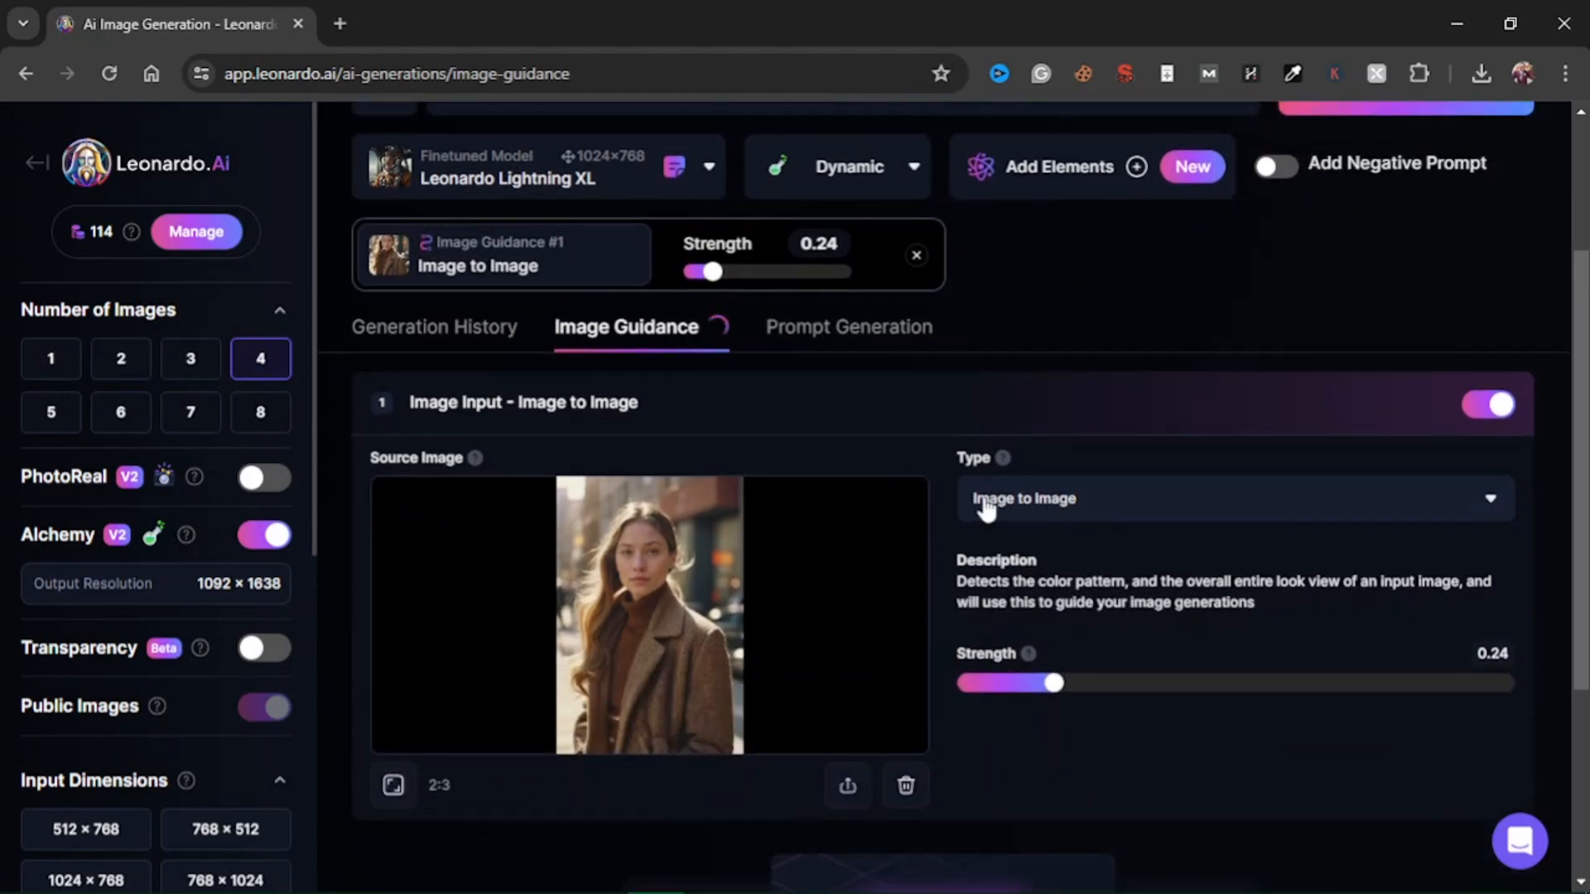
left_click(472, 336)
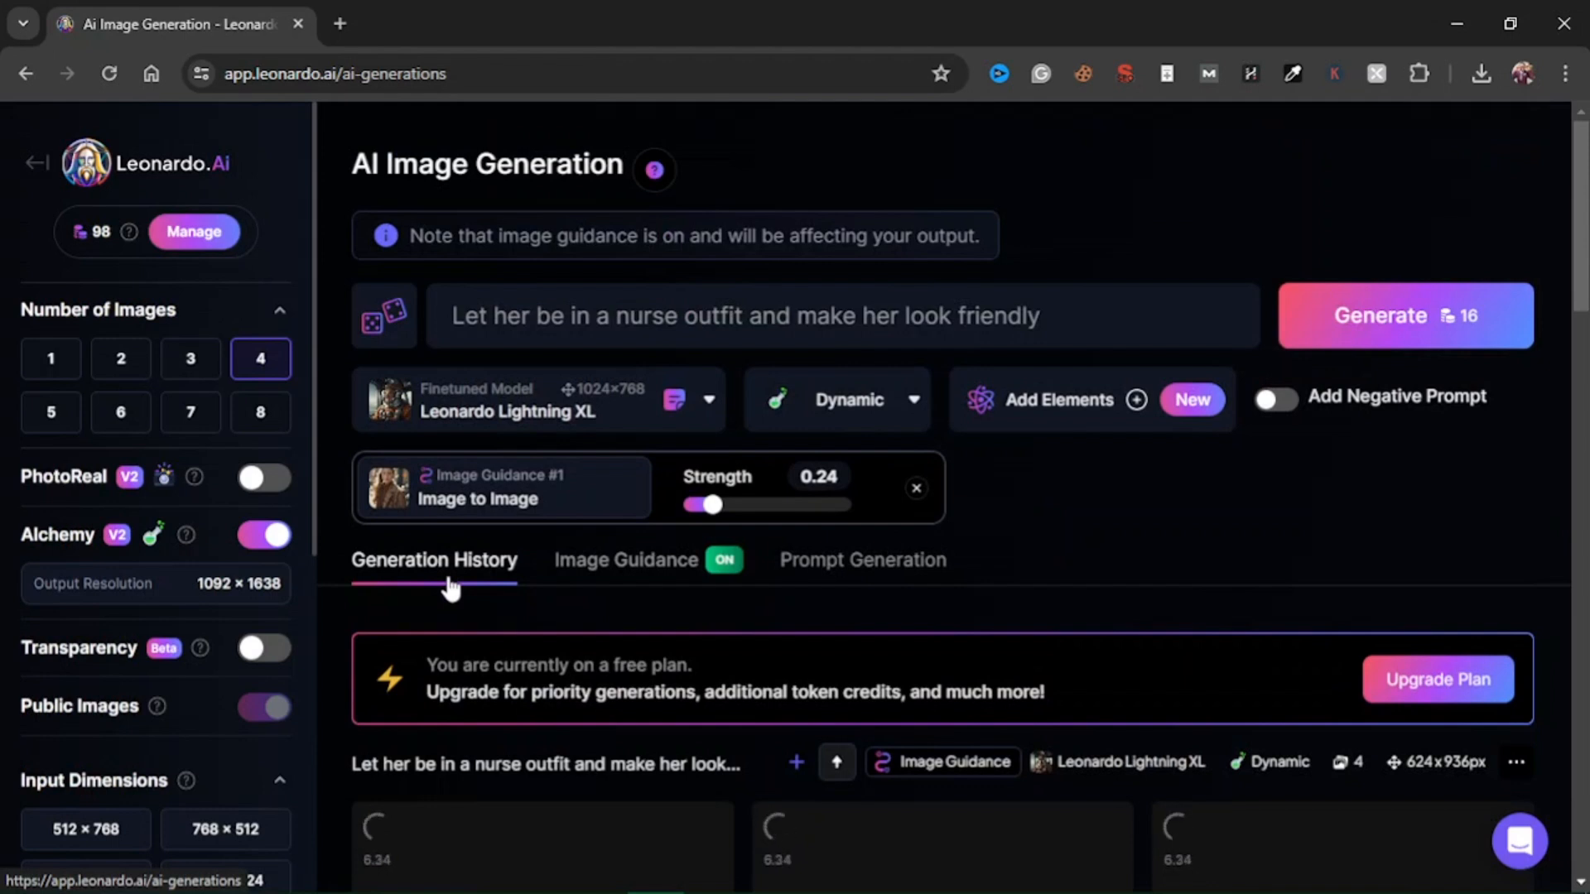
Examine the newly generated nurse outfit images in the generation history, looking at faces, outfits and backgrounds.
scroll(900, 557, "down", 6)
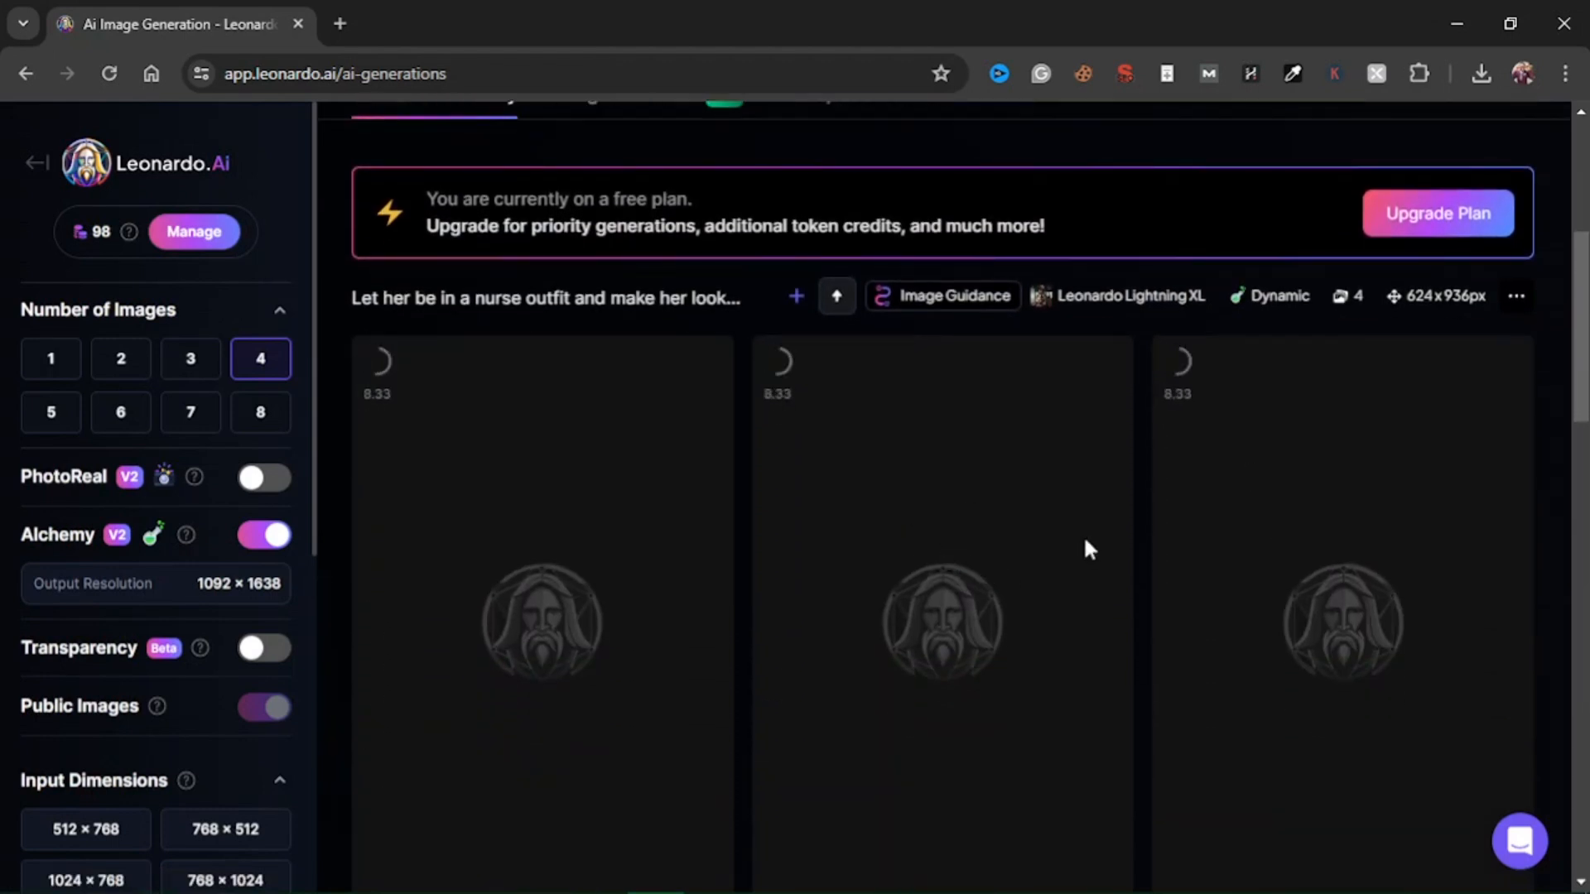
scroll(1080, 539, "down", 5)
scroll(642, 534, "down", 1)
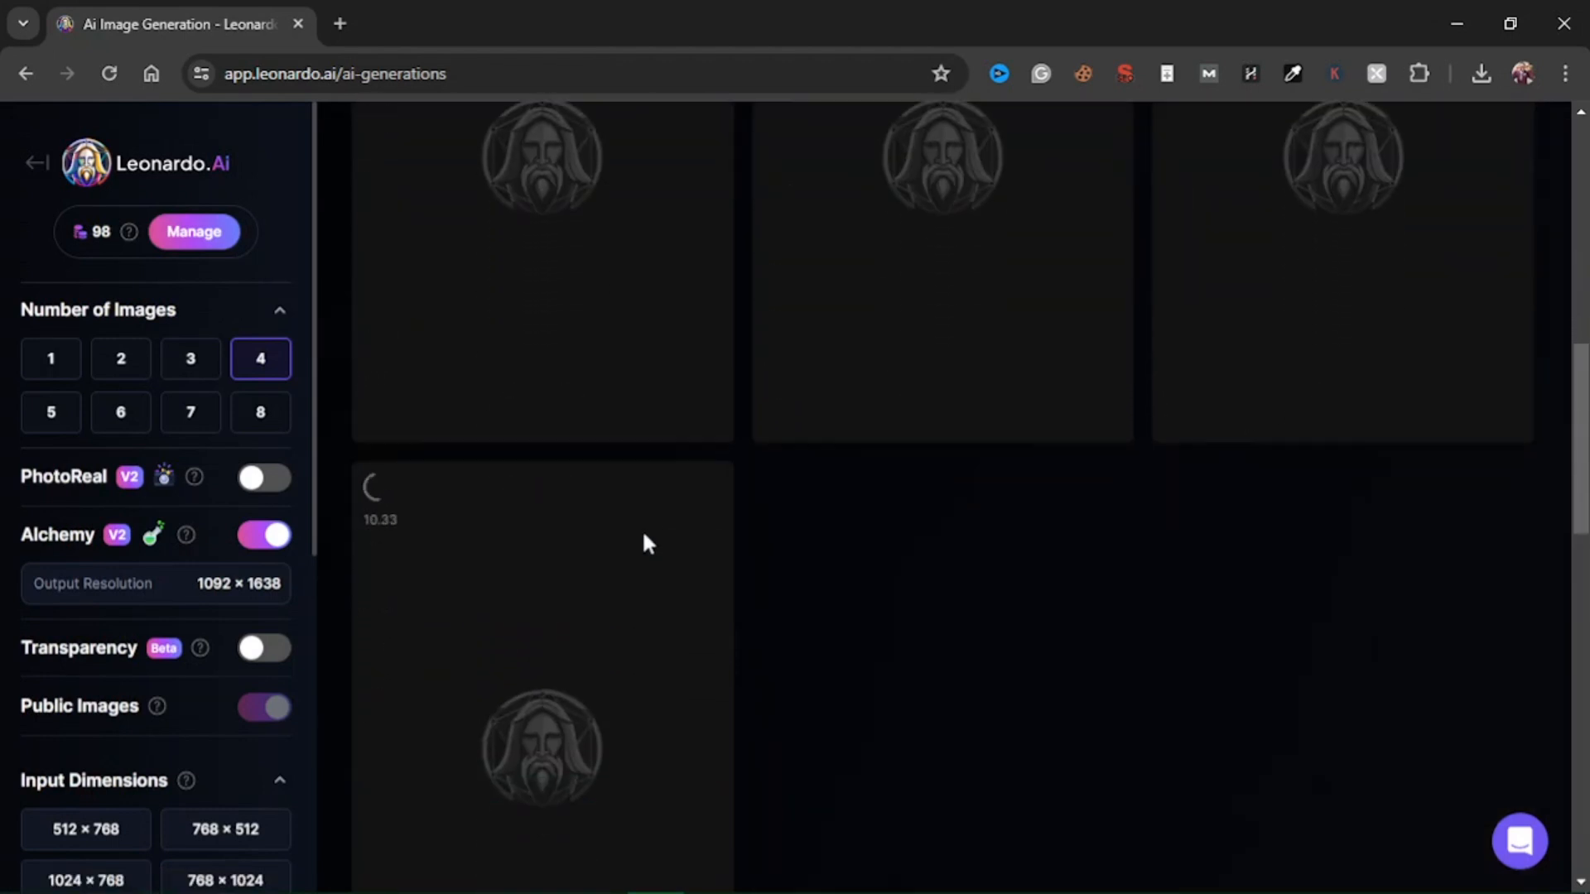
scroll(643, 529, "up", 3)
scroll(911, 568, "up", 2)
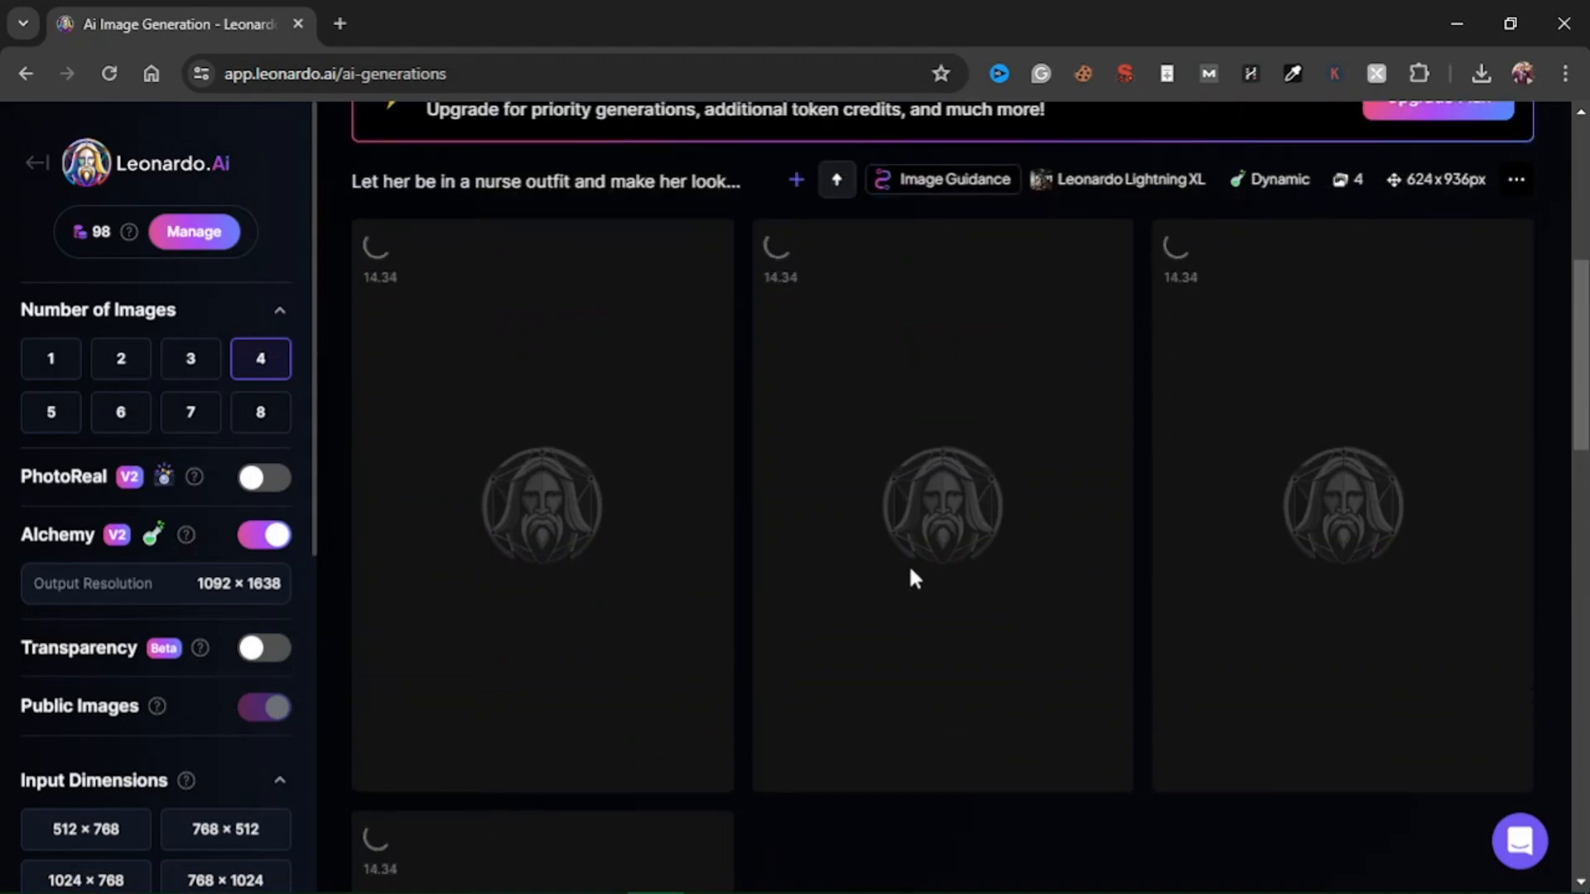
scroll(911, 572, "up", 1)
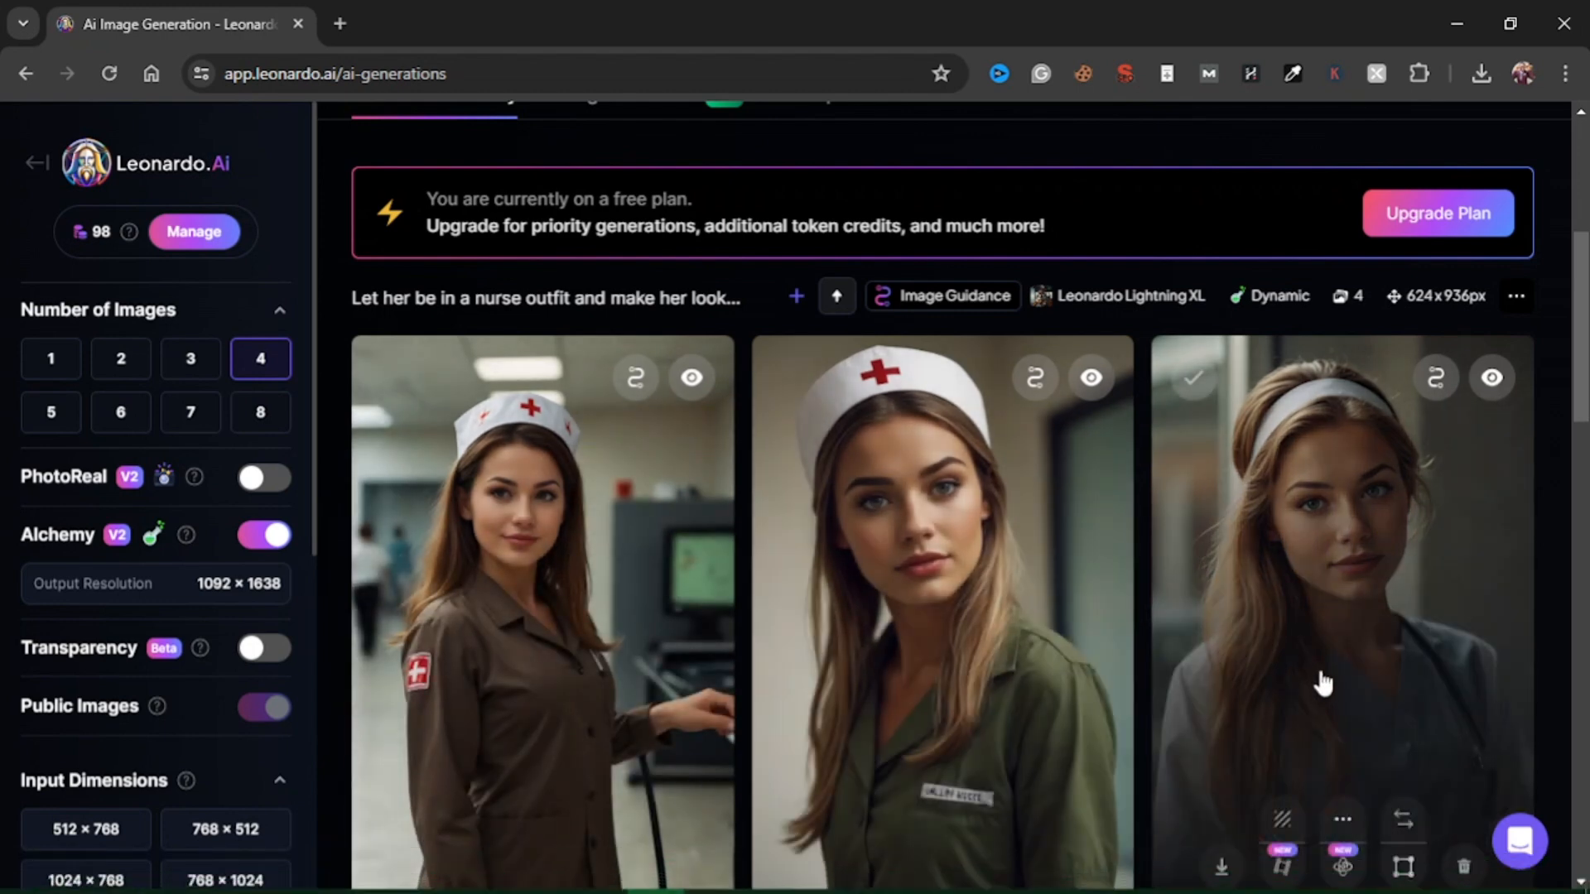
scroll(1322, 683, "up", 5)
scroll(837, 662, "down", 2)
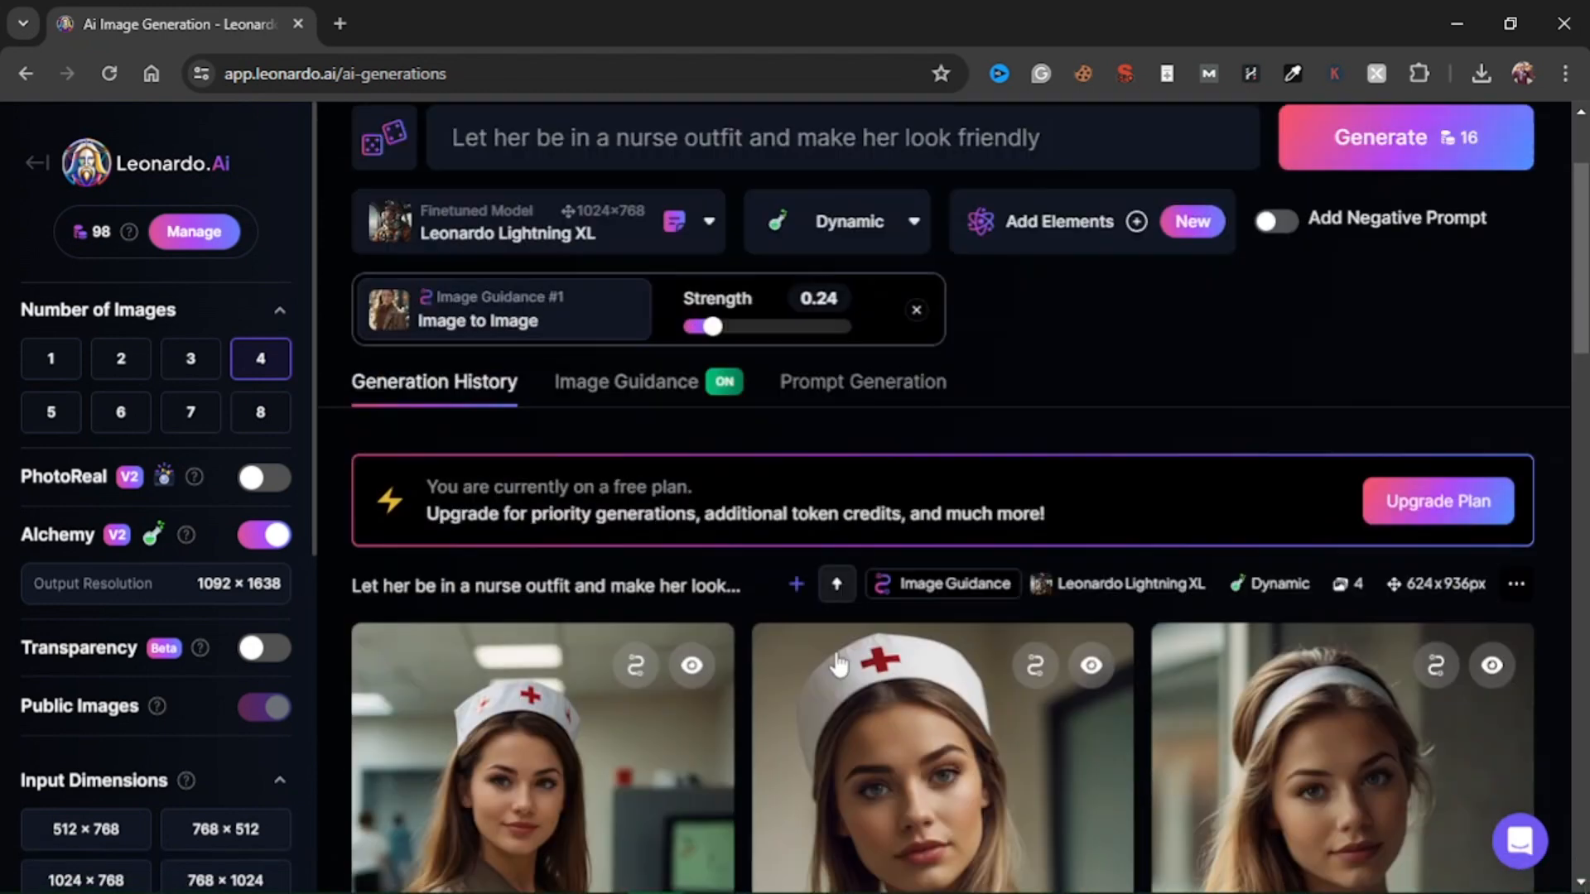
scroll(838, 662, "down", 8)
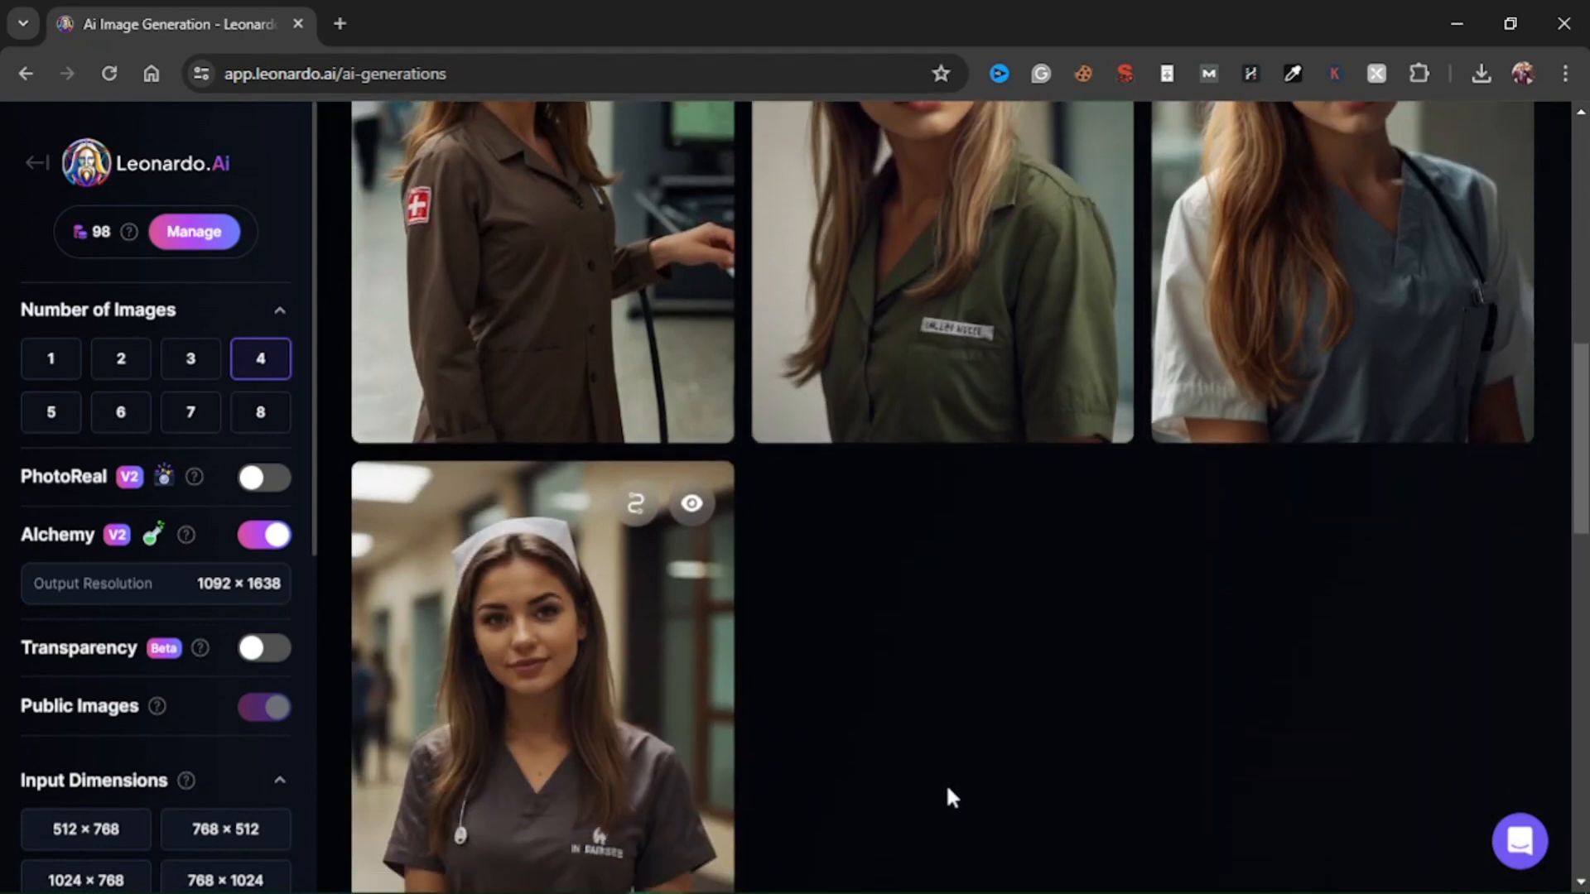
scroll(818, 725, "down", 3)
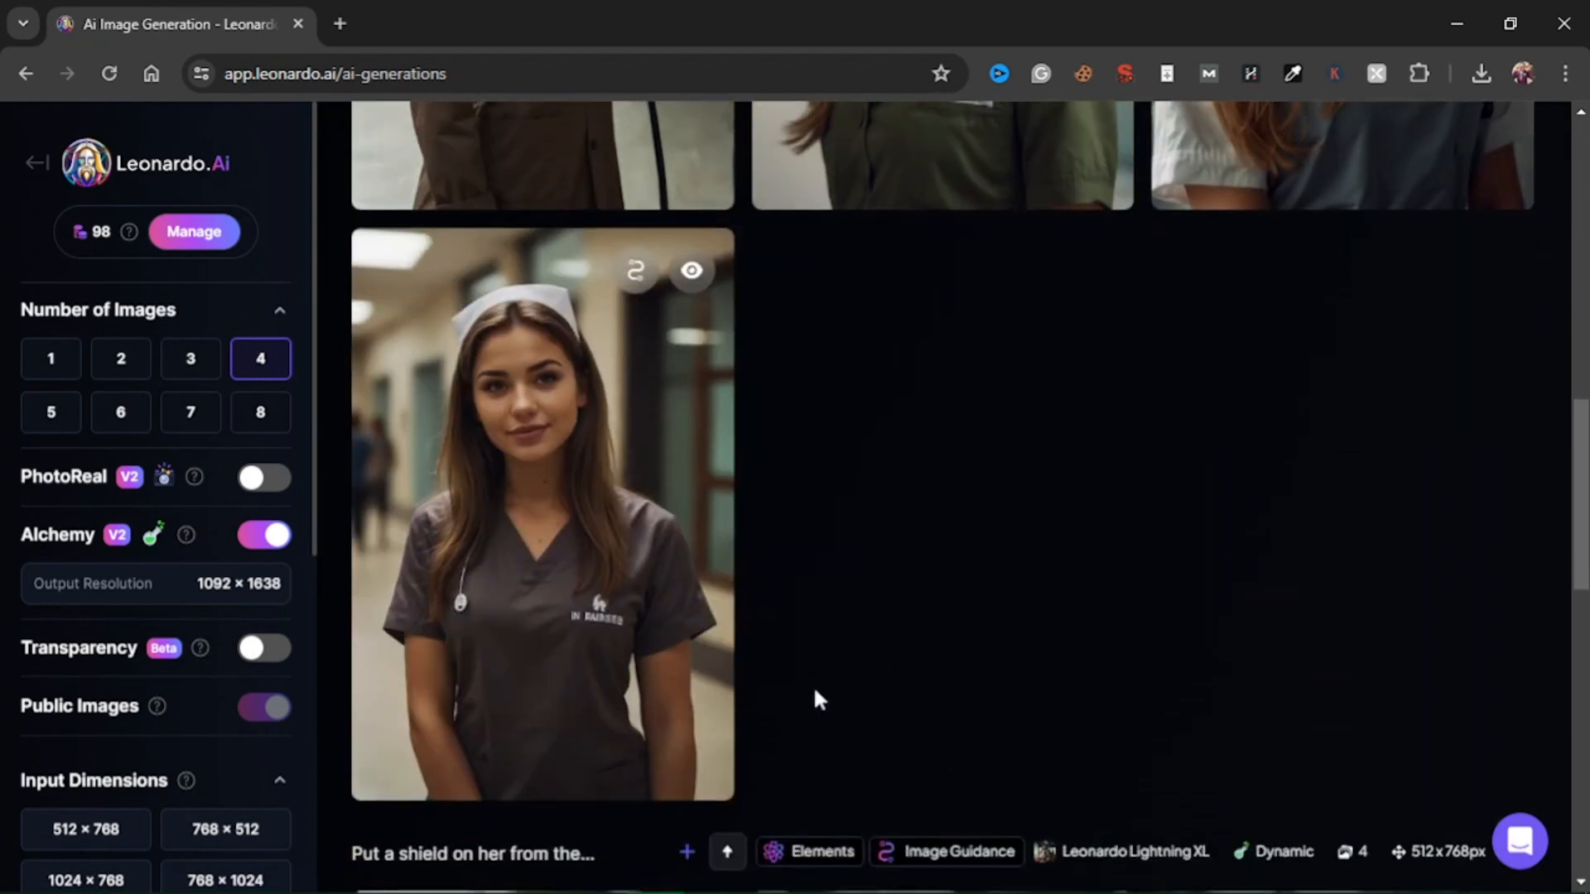
scroll(994, 649, "up", 1)
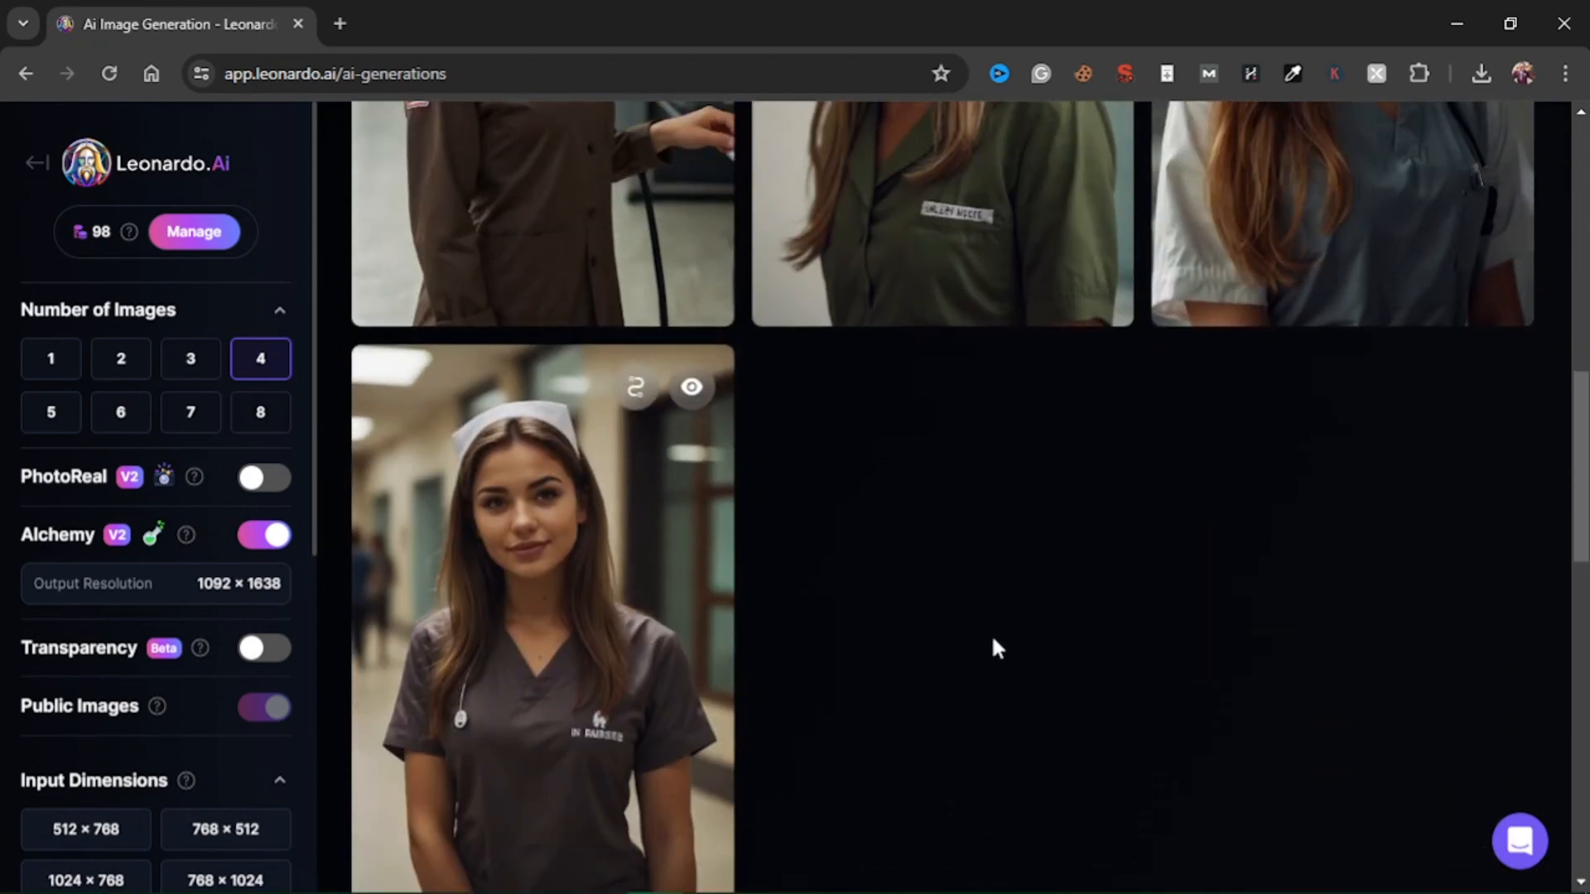
scroll(993, 649, "up", 5)
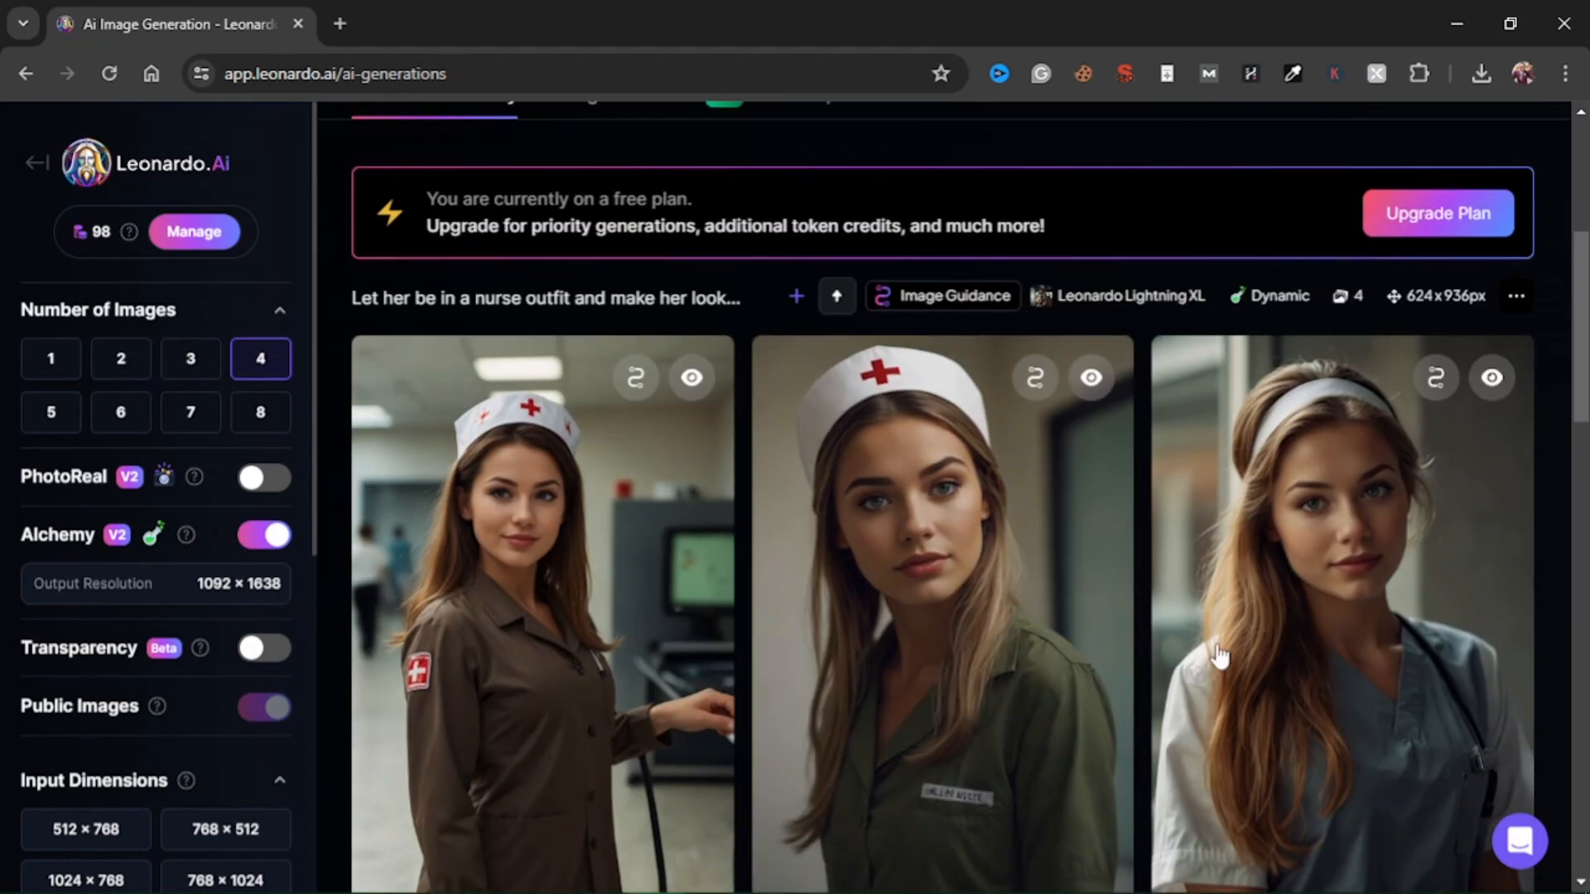
scroll(887, 290, "up", 4)
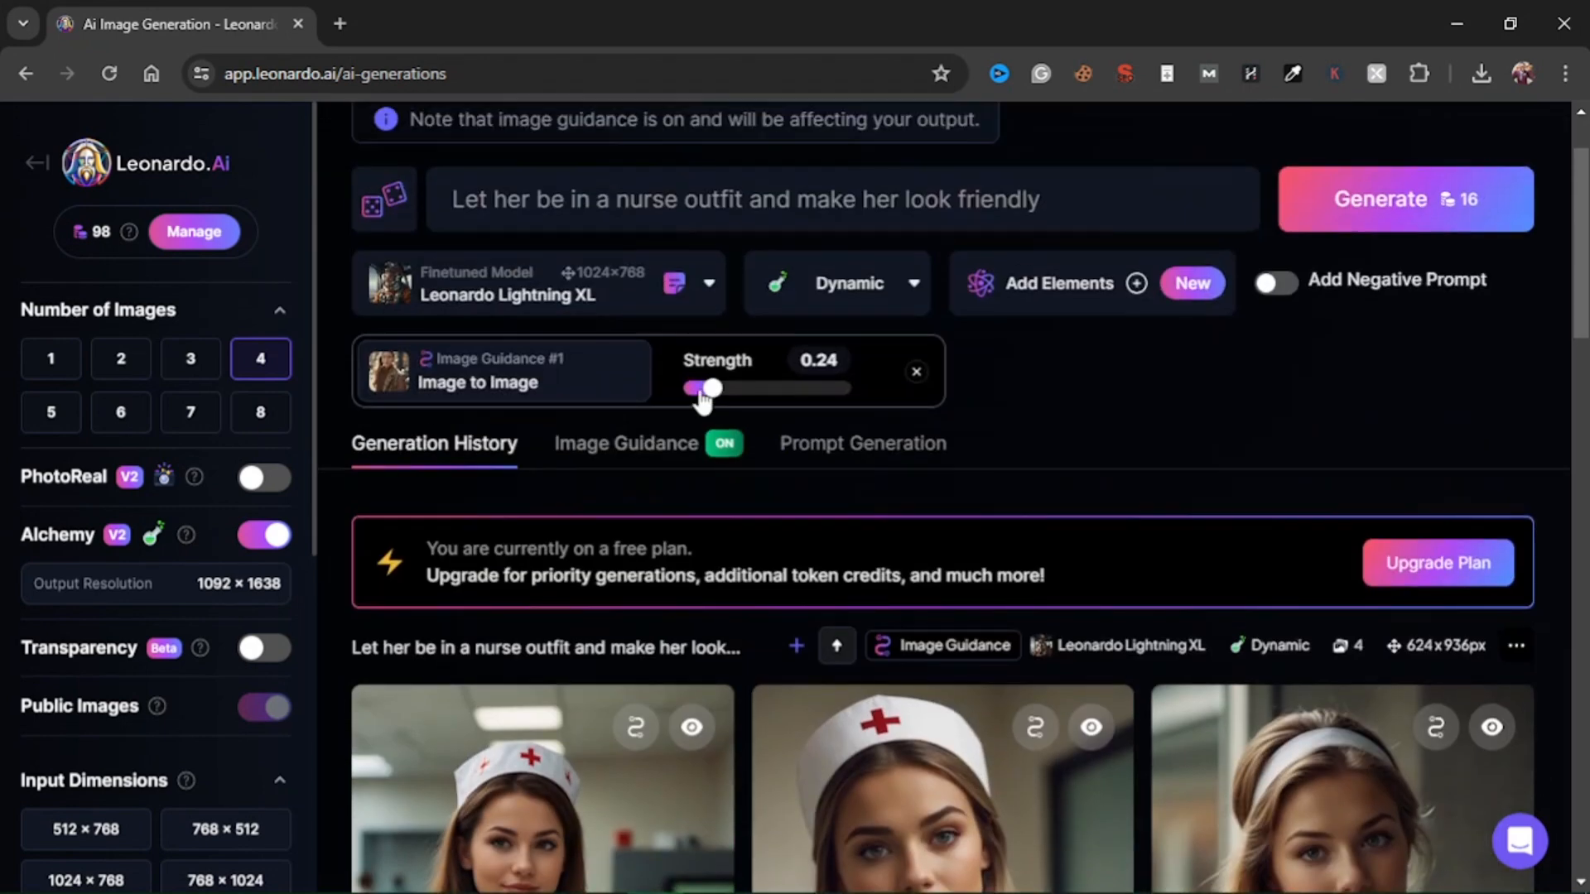
Compare the Image to Image source photo with the generated nurse images.
left_click(655, 454)
scroll(620, 563, "down", 2)
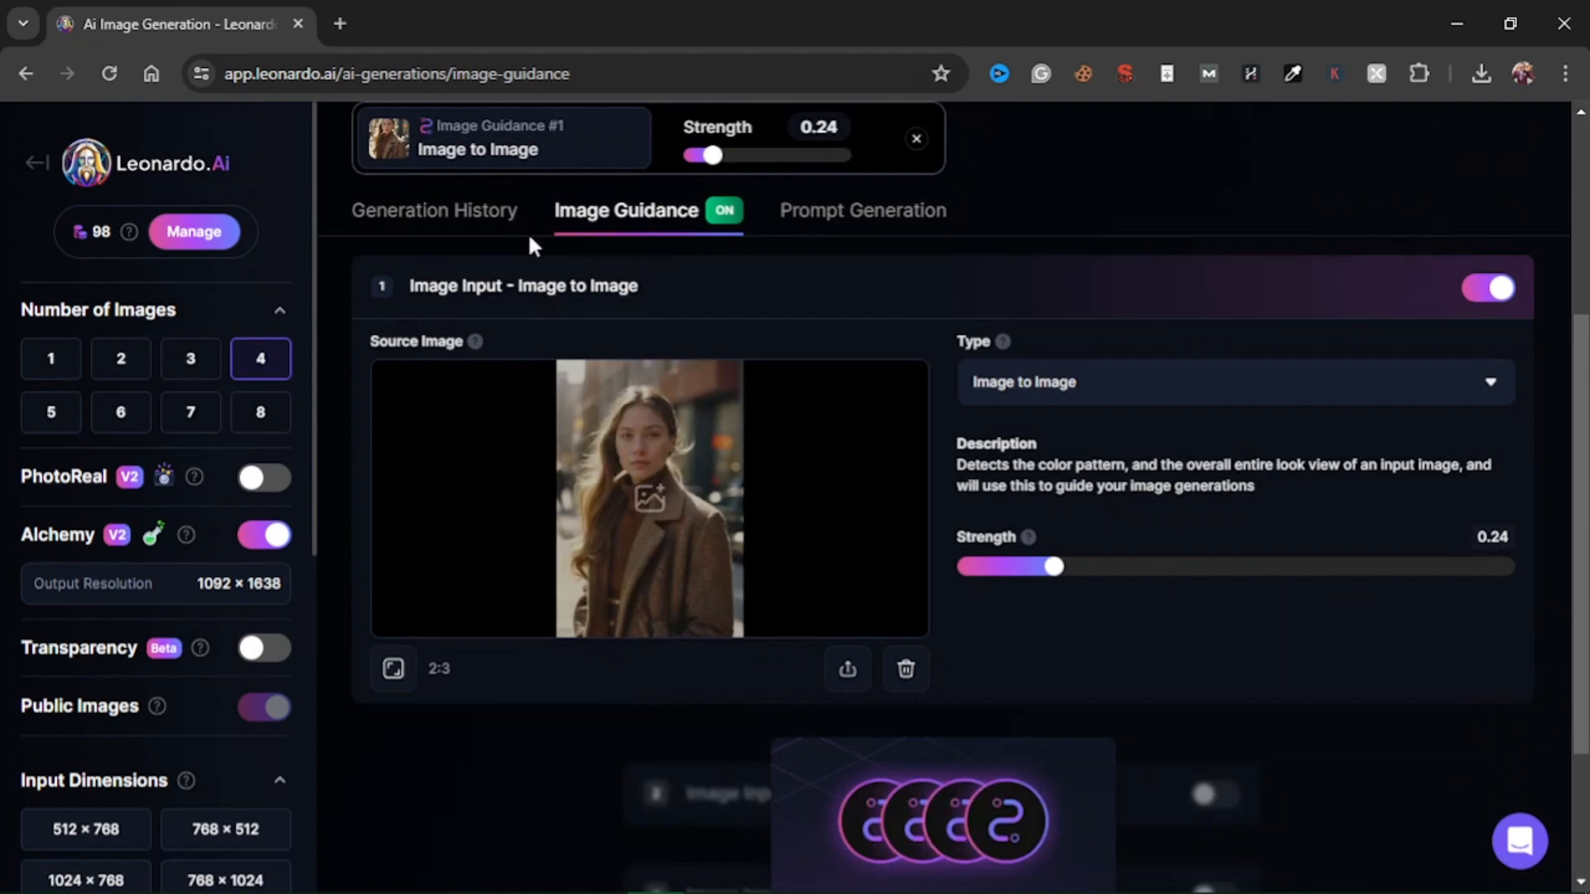
left_click(454, 215)
scroll(1368, 613, "down", 3)
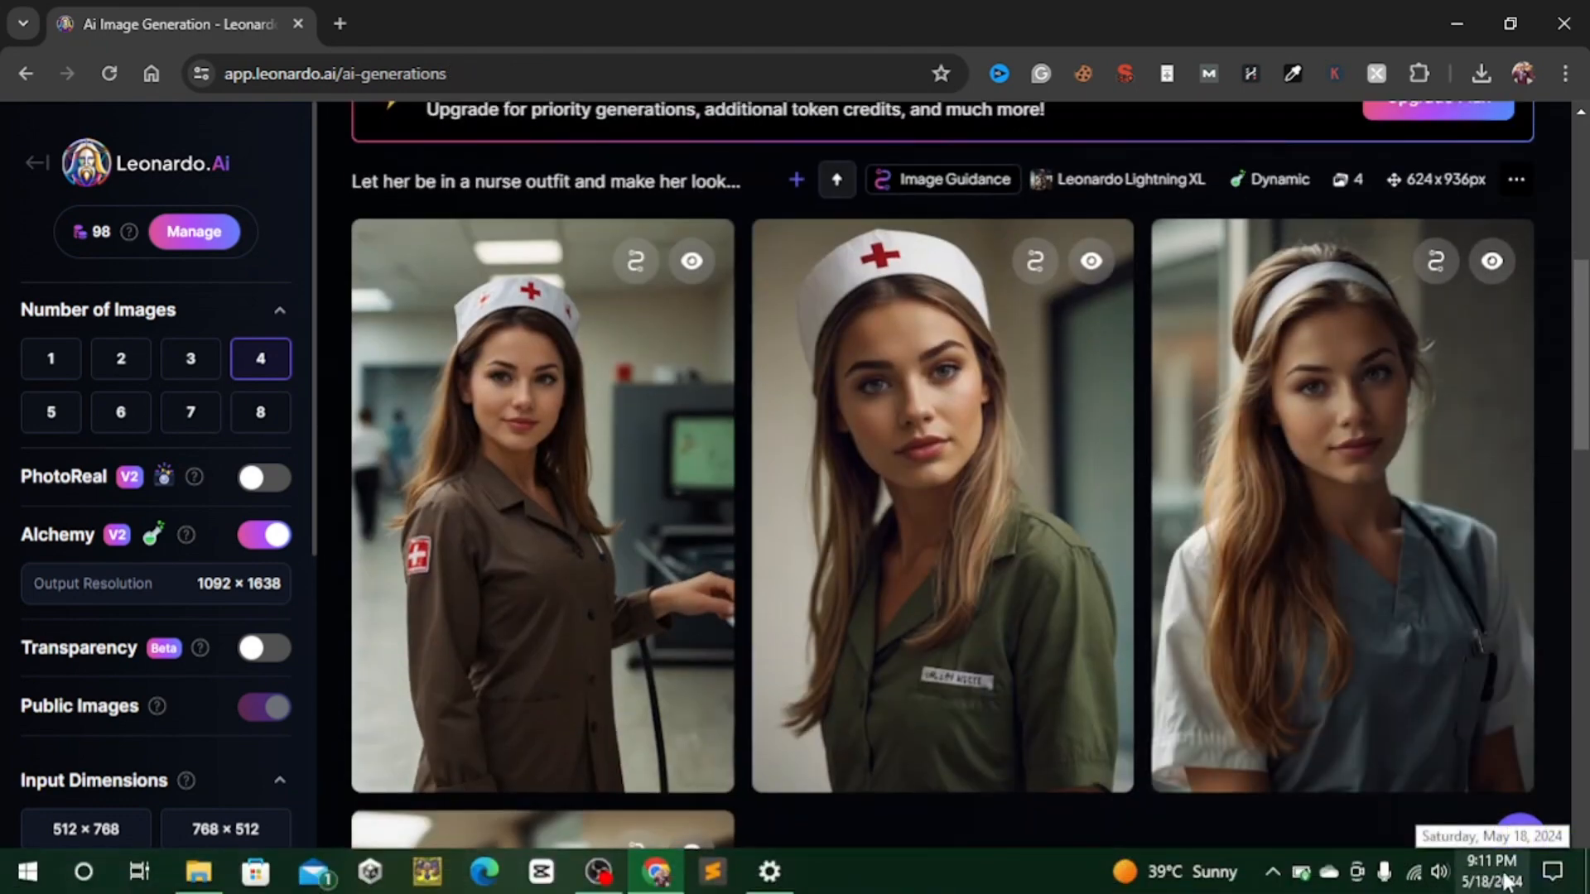
mouse_move(1224, 496)
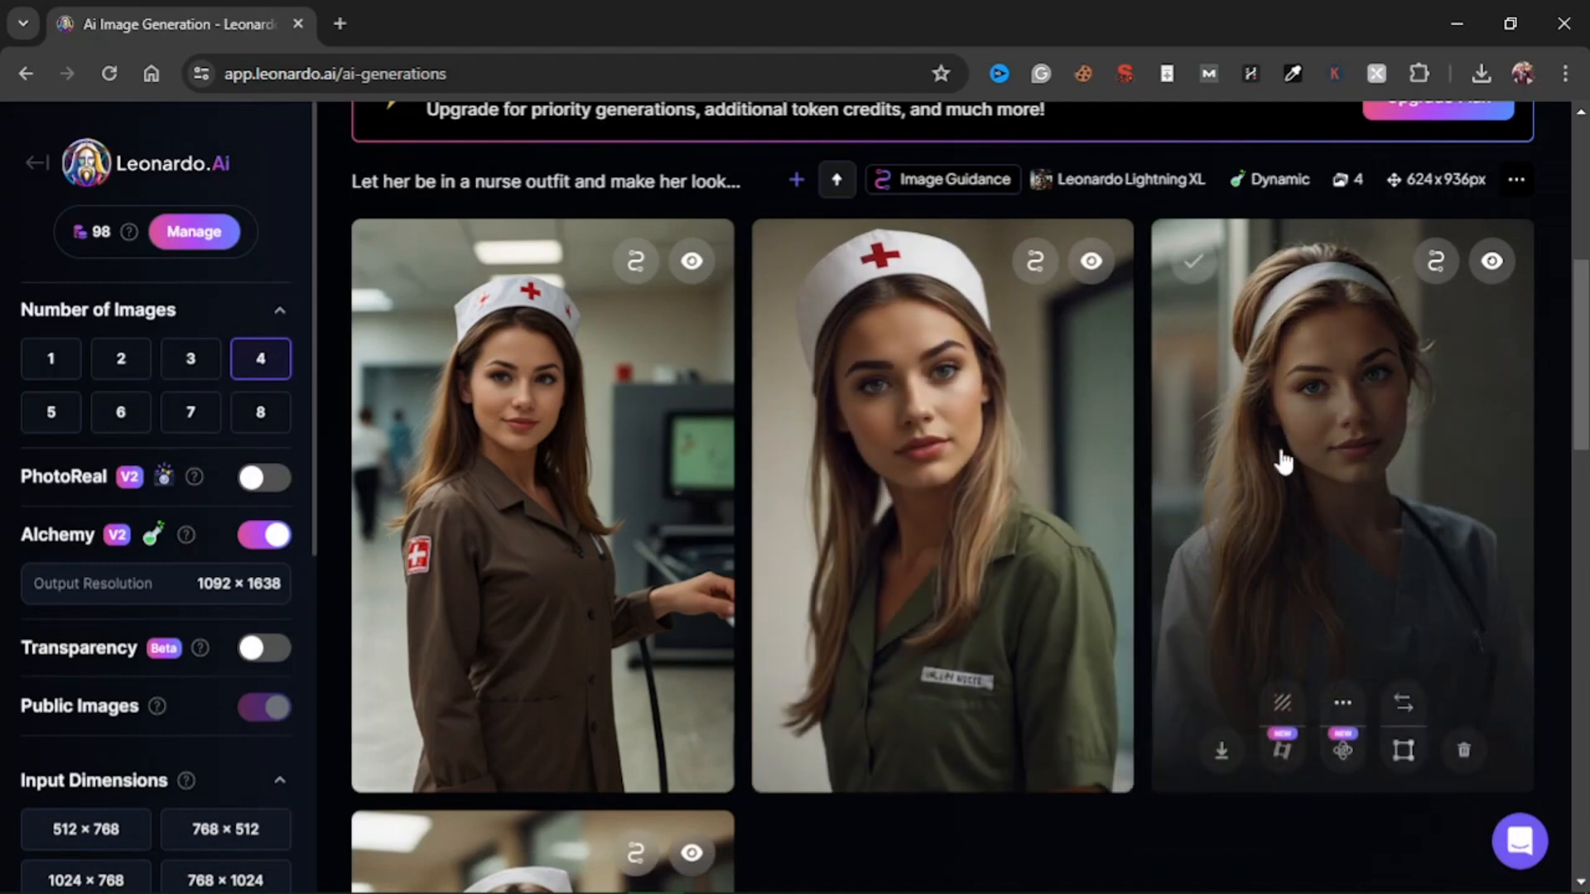
scroll(880, 583, "down", 3)
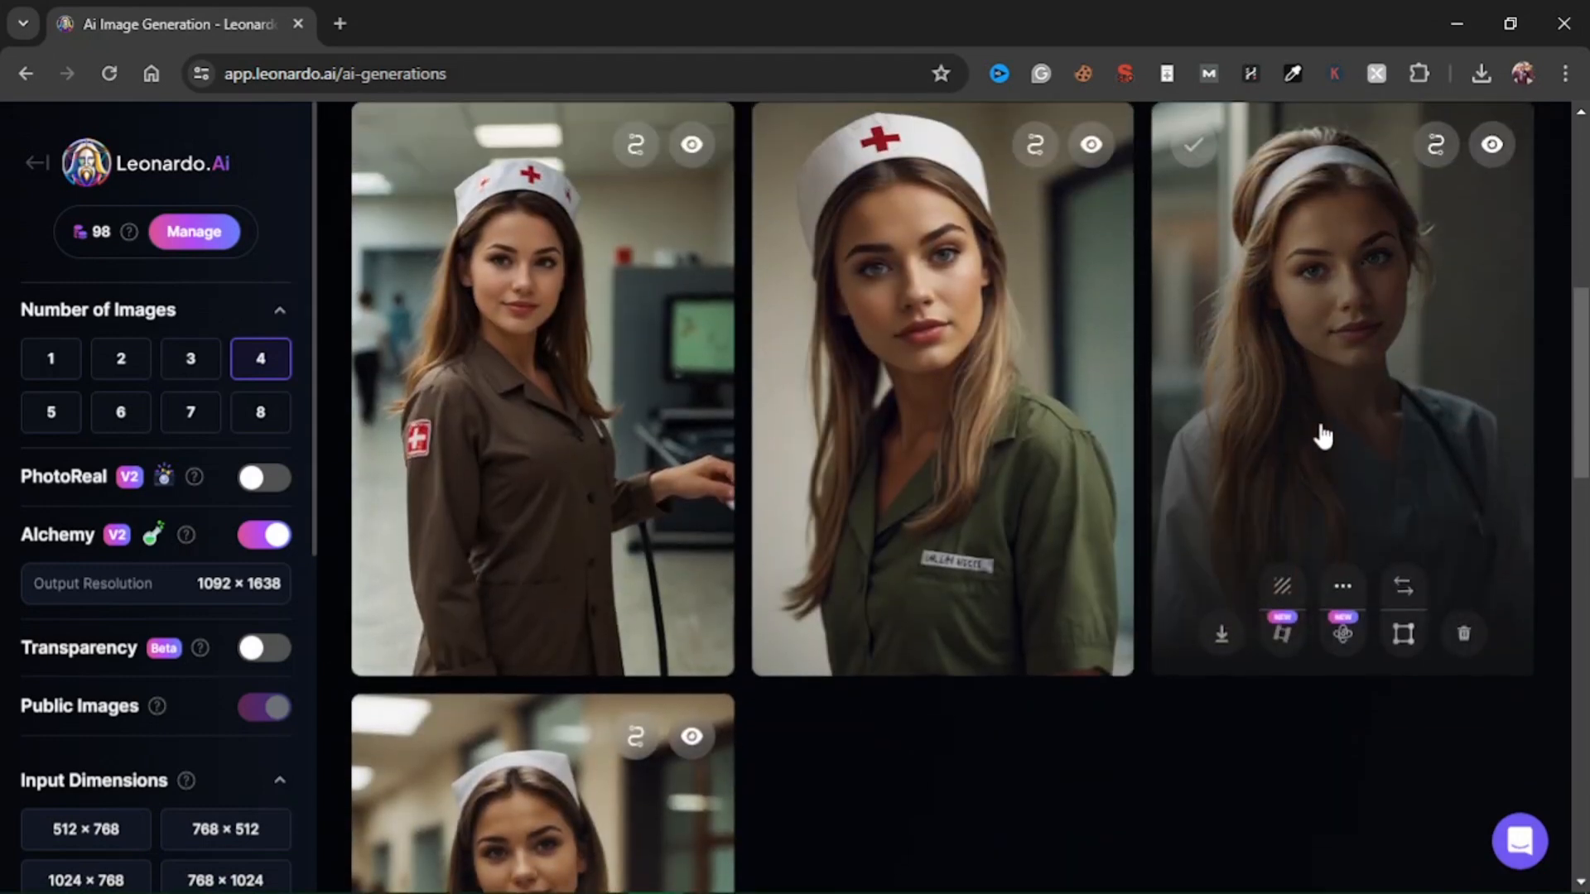
scroll(1469, 518, "up", 3)
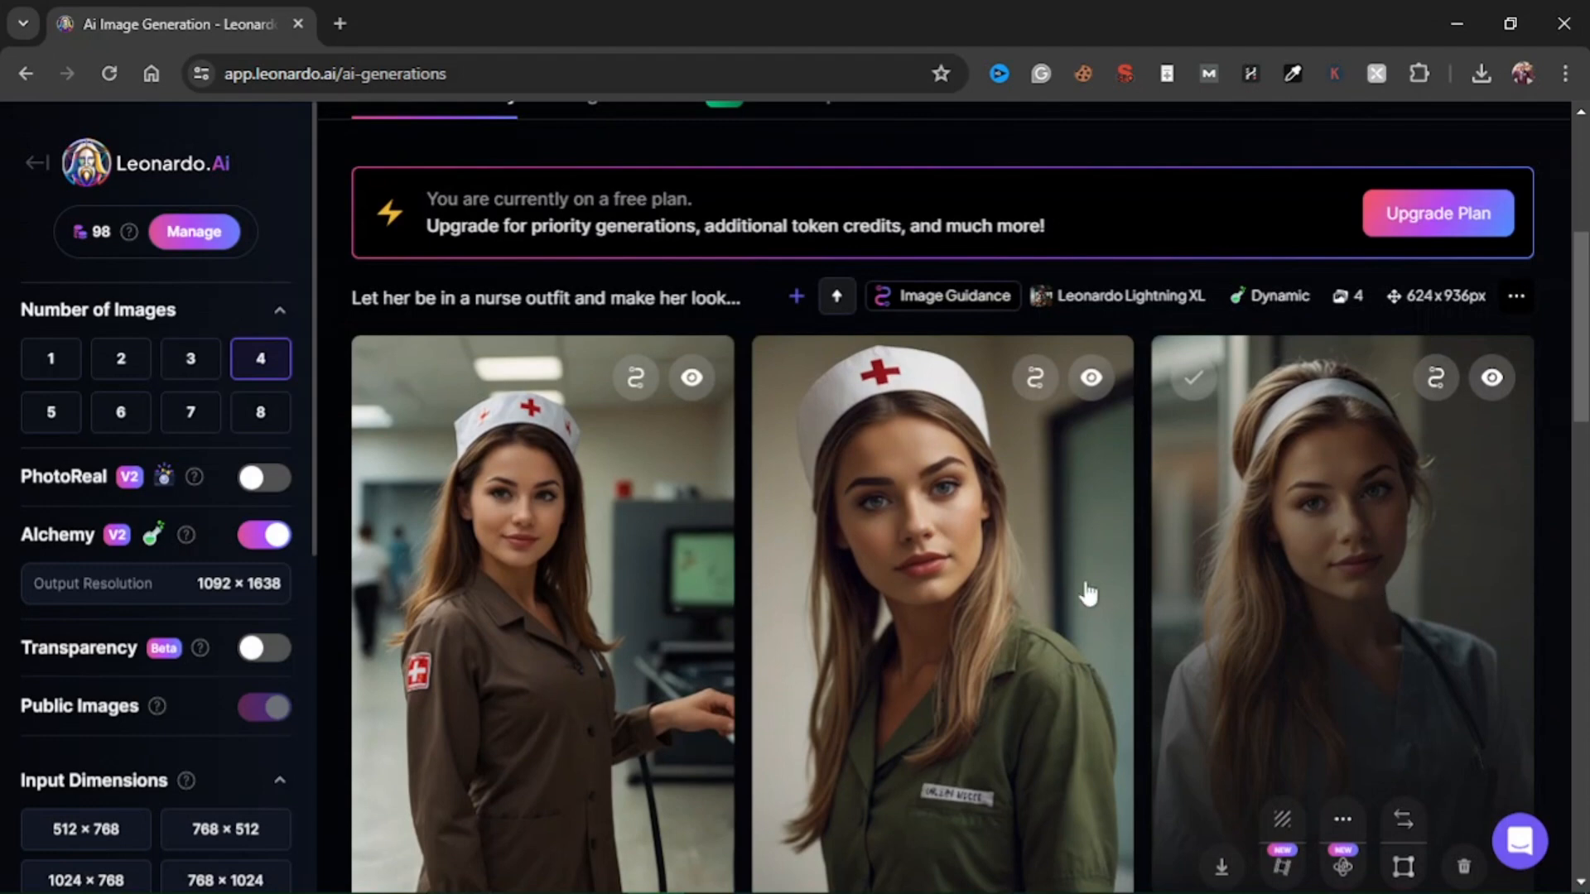
Review the prompt, Alchemy setting and guidance strength used for the generated nurse images.
scroll(1071, 579, "up", 3)
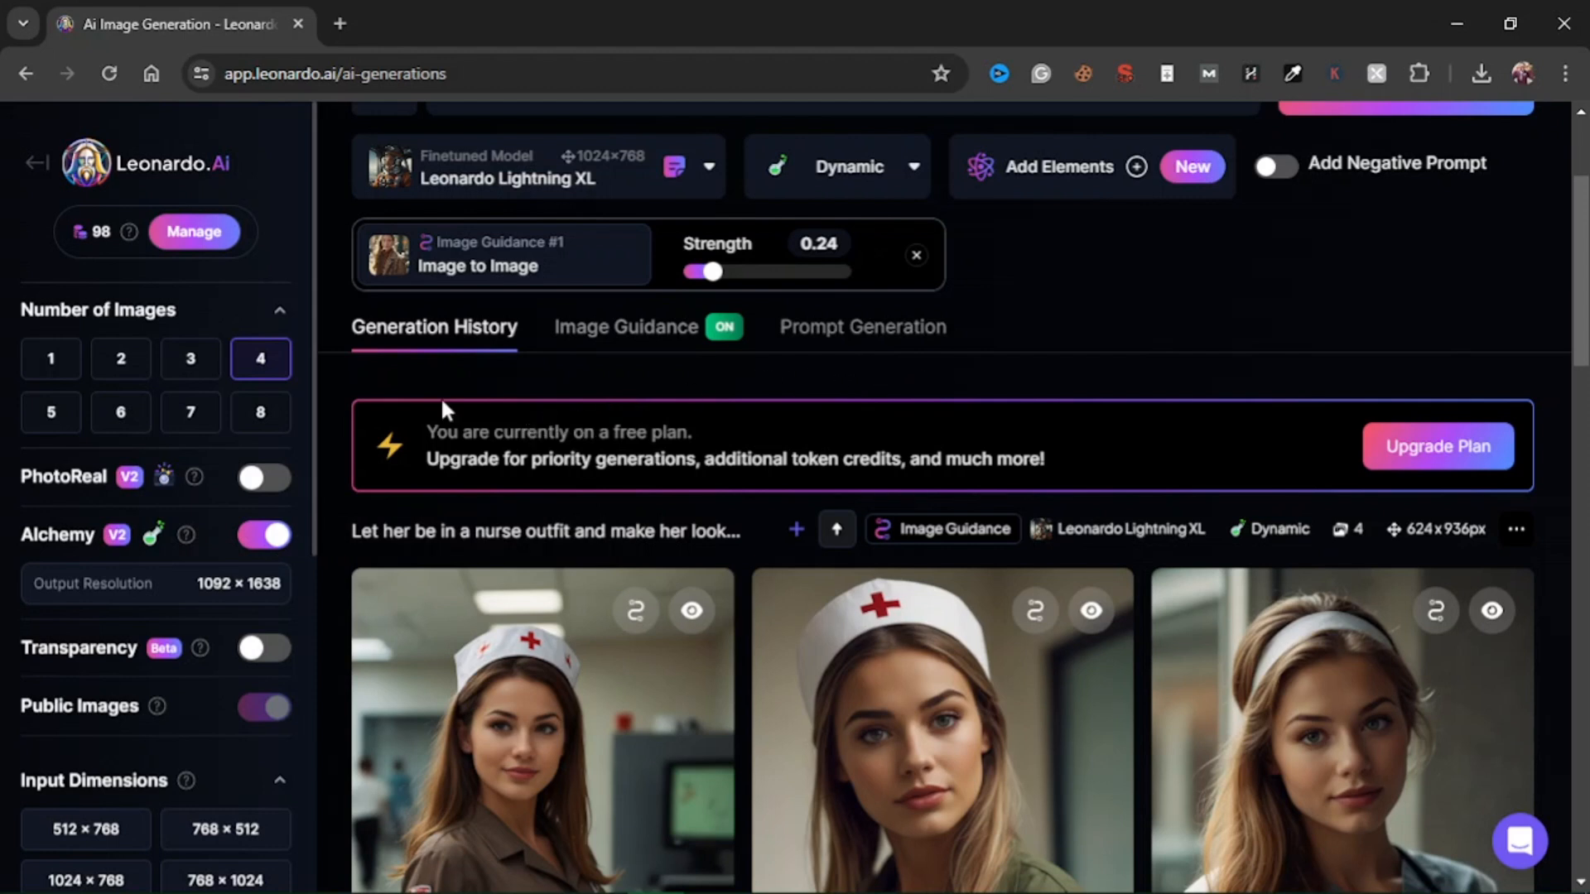
mouse_move(186, 546)
scroll(1000, 394, "up", 2)
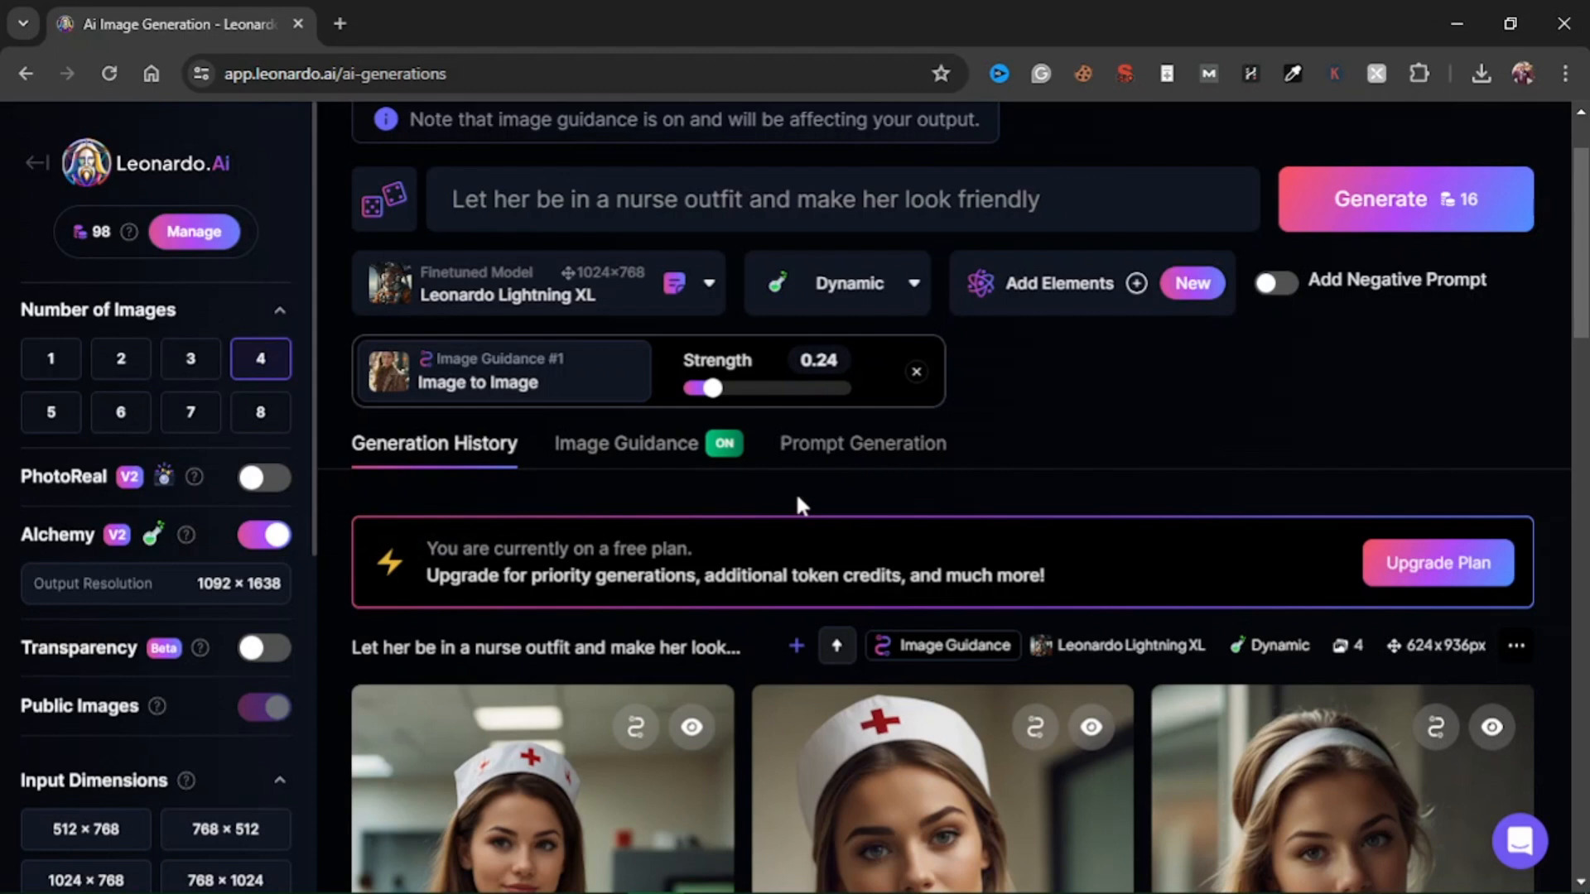
scroll(846, 502, "up", 2)
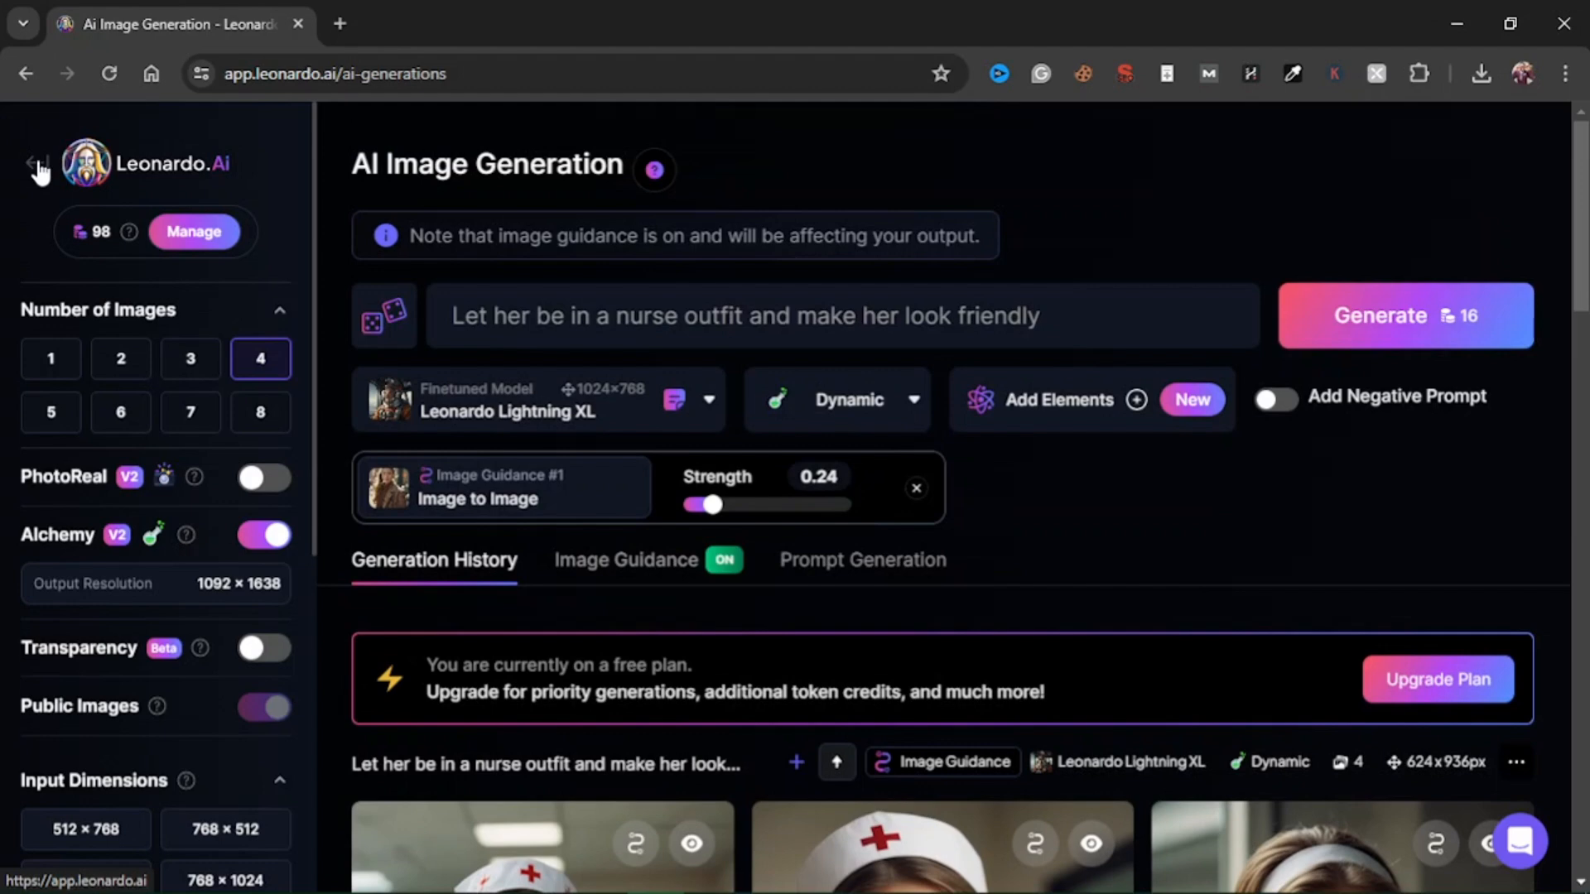
scroll(770, 654, "down", 8)
scroll(488, 522, "up", 8)
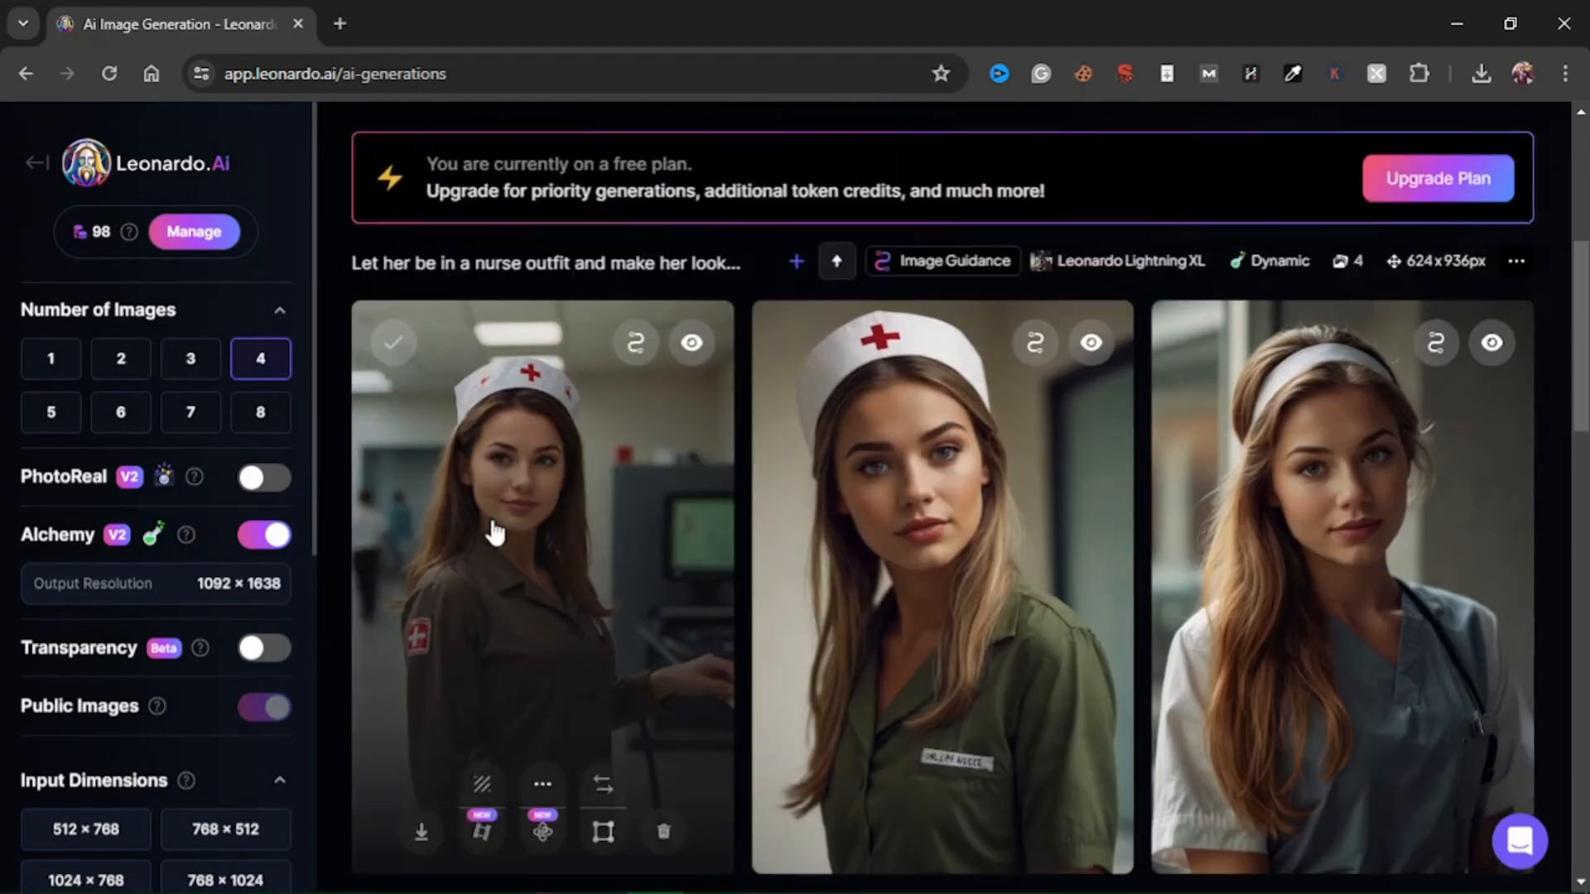
scroll(486, 422, "up", 1)
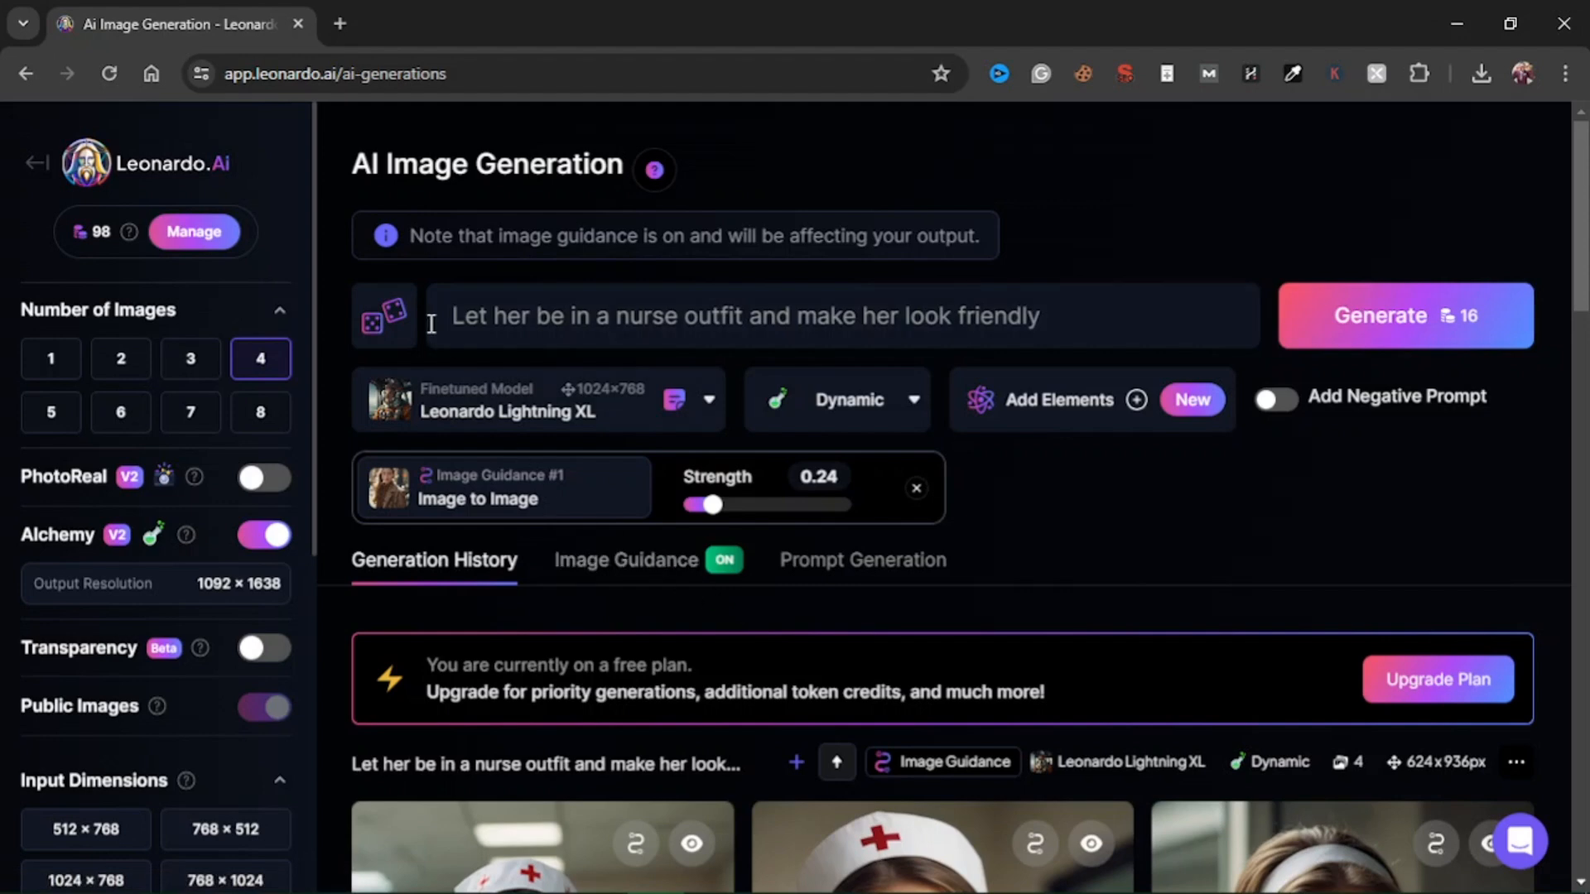
Look through the uploaded photos available as the Image to Image source, keeping the current source image.
left_click(613, 570)
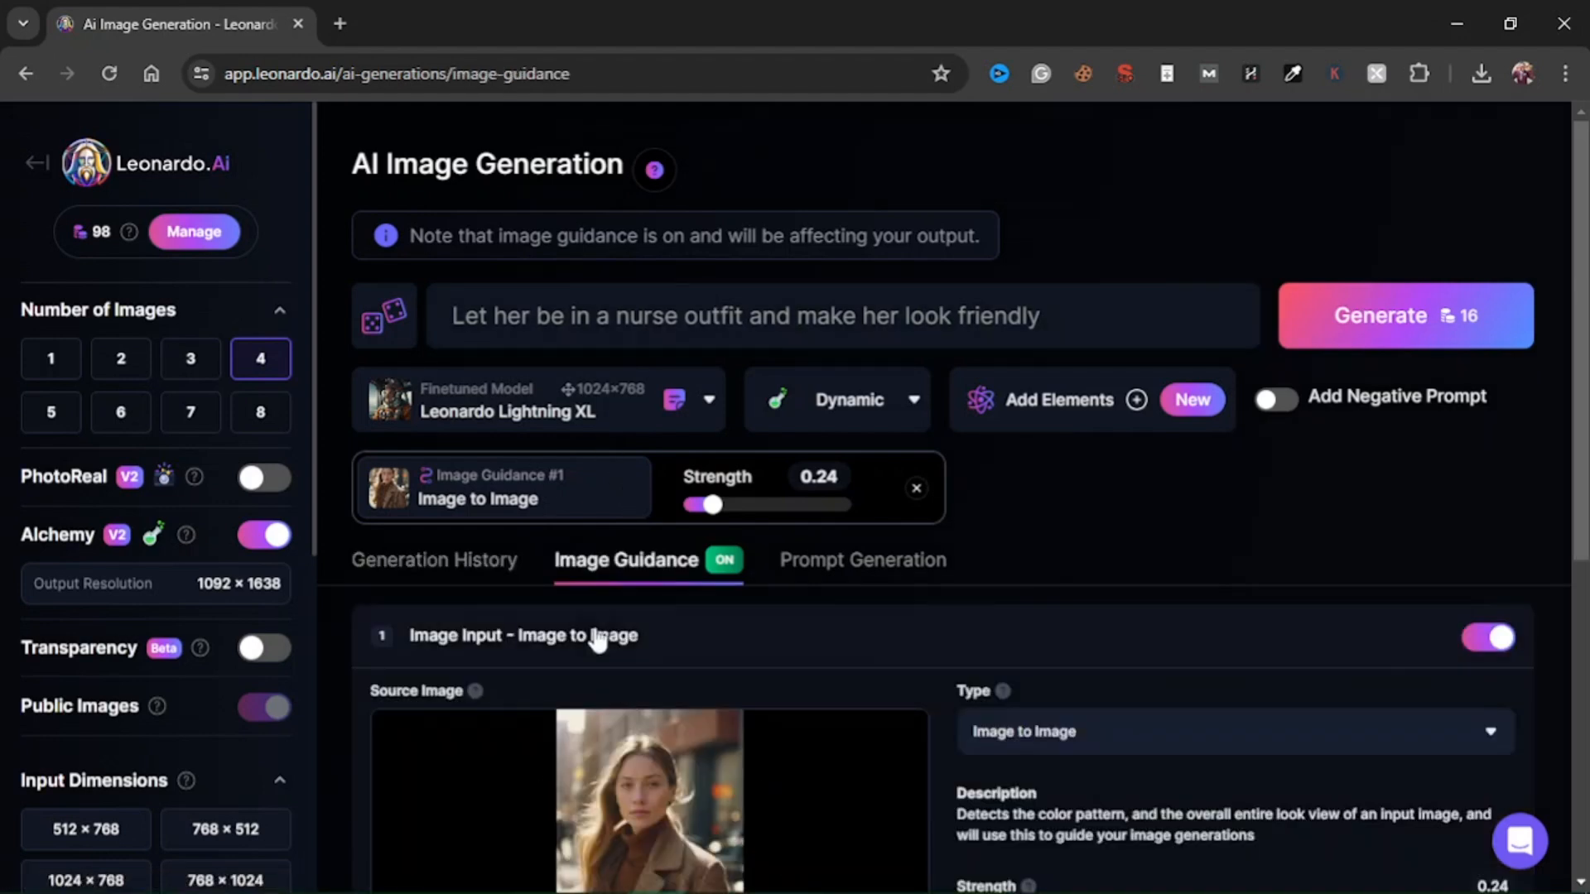
scroll(758, 559, "down", 5)
mouse_move(669, 454)
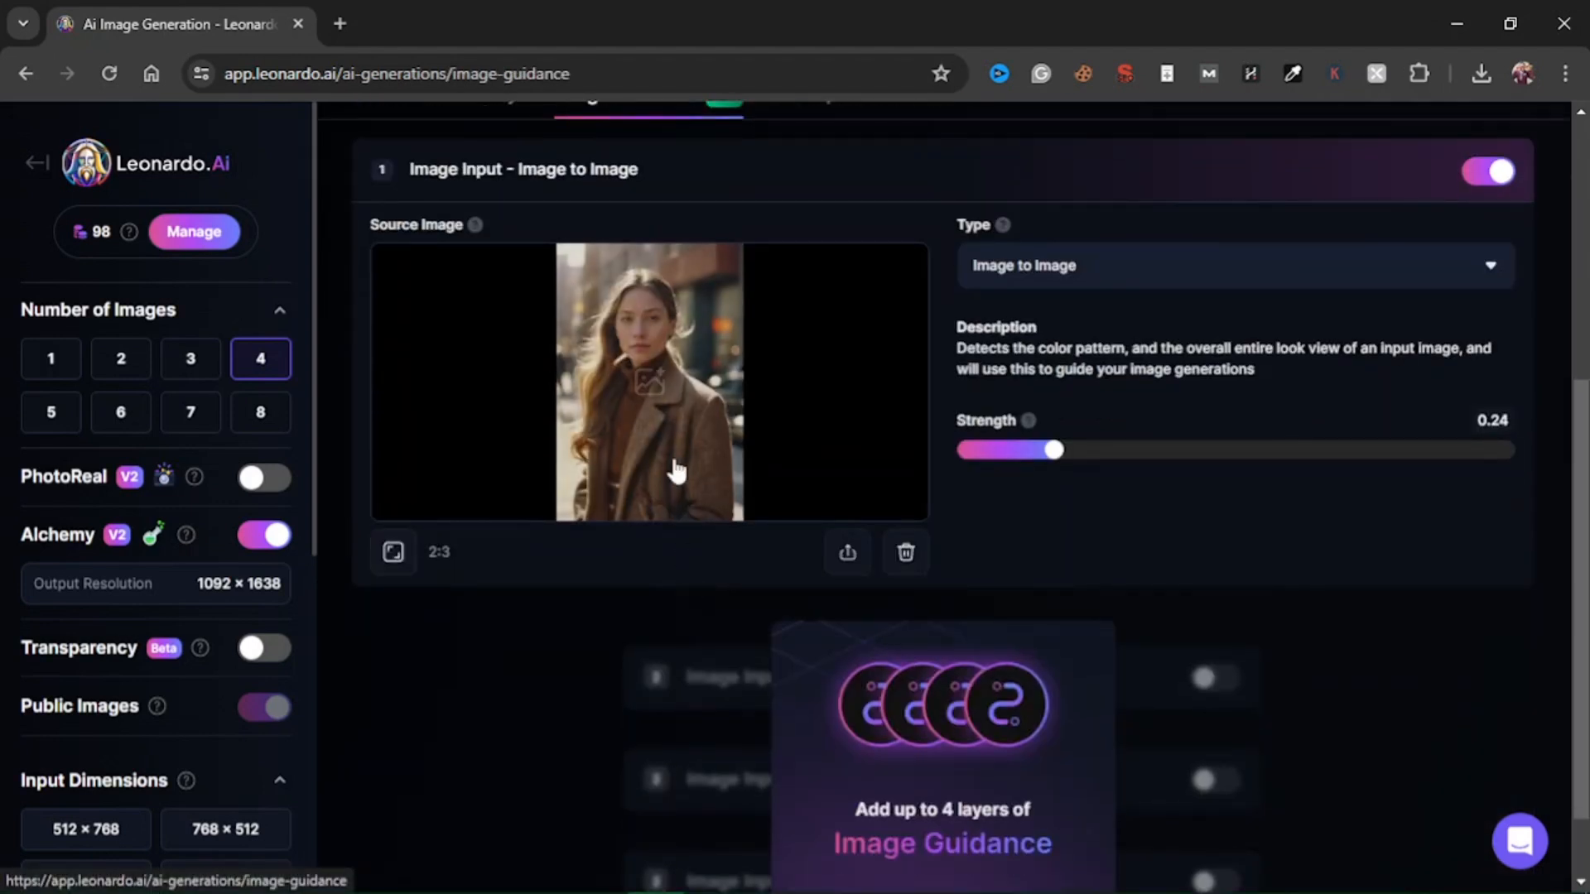
left_click(650, 383)
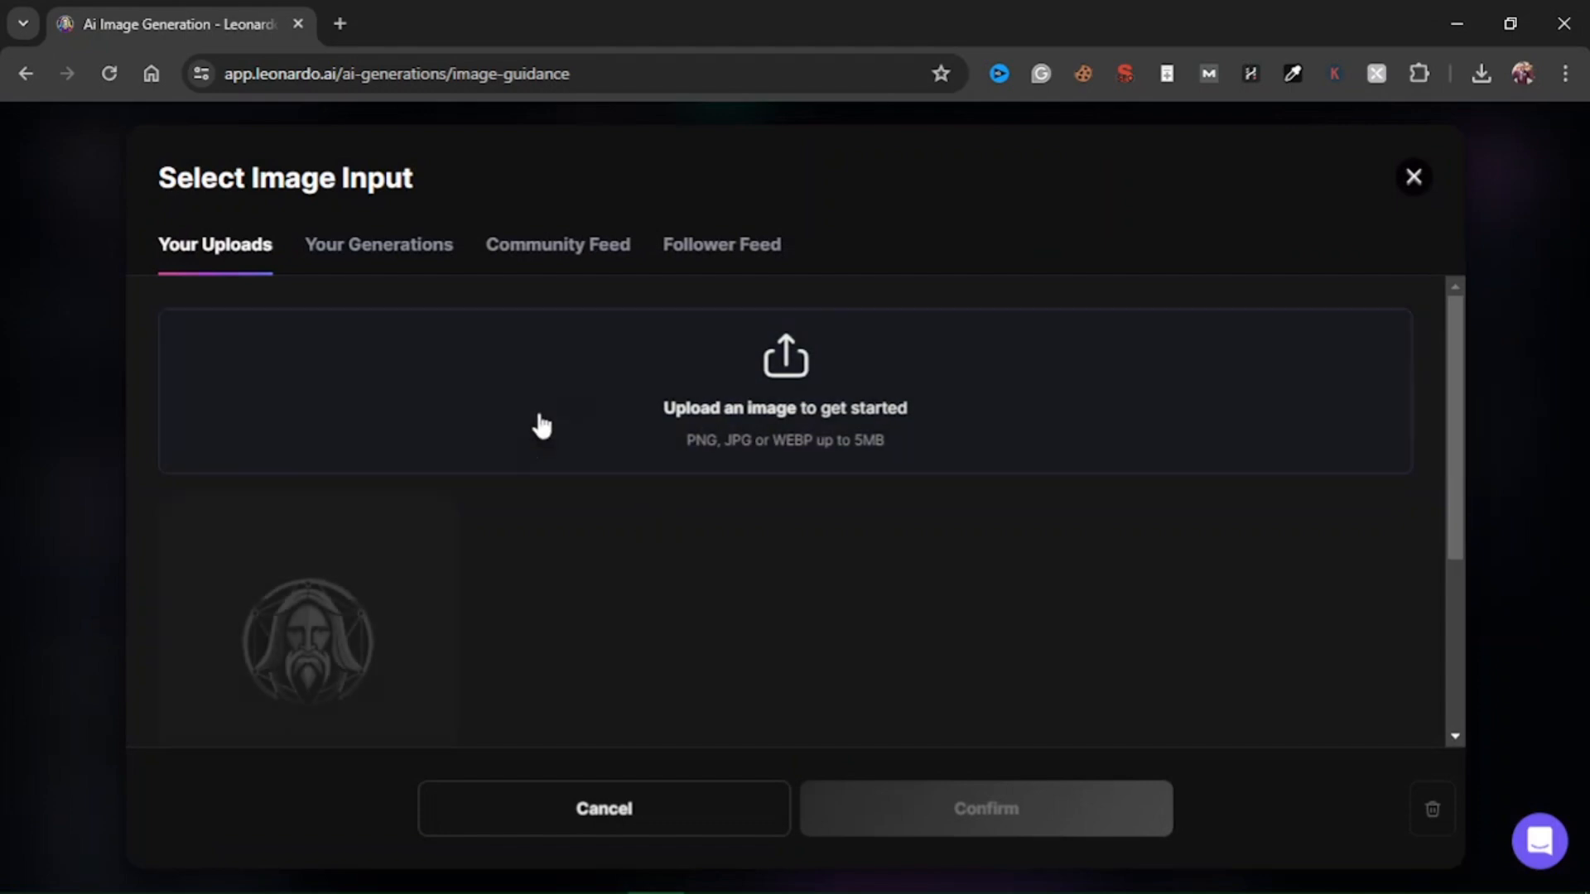
scroll(461, 560, "down", 3)
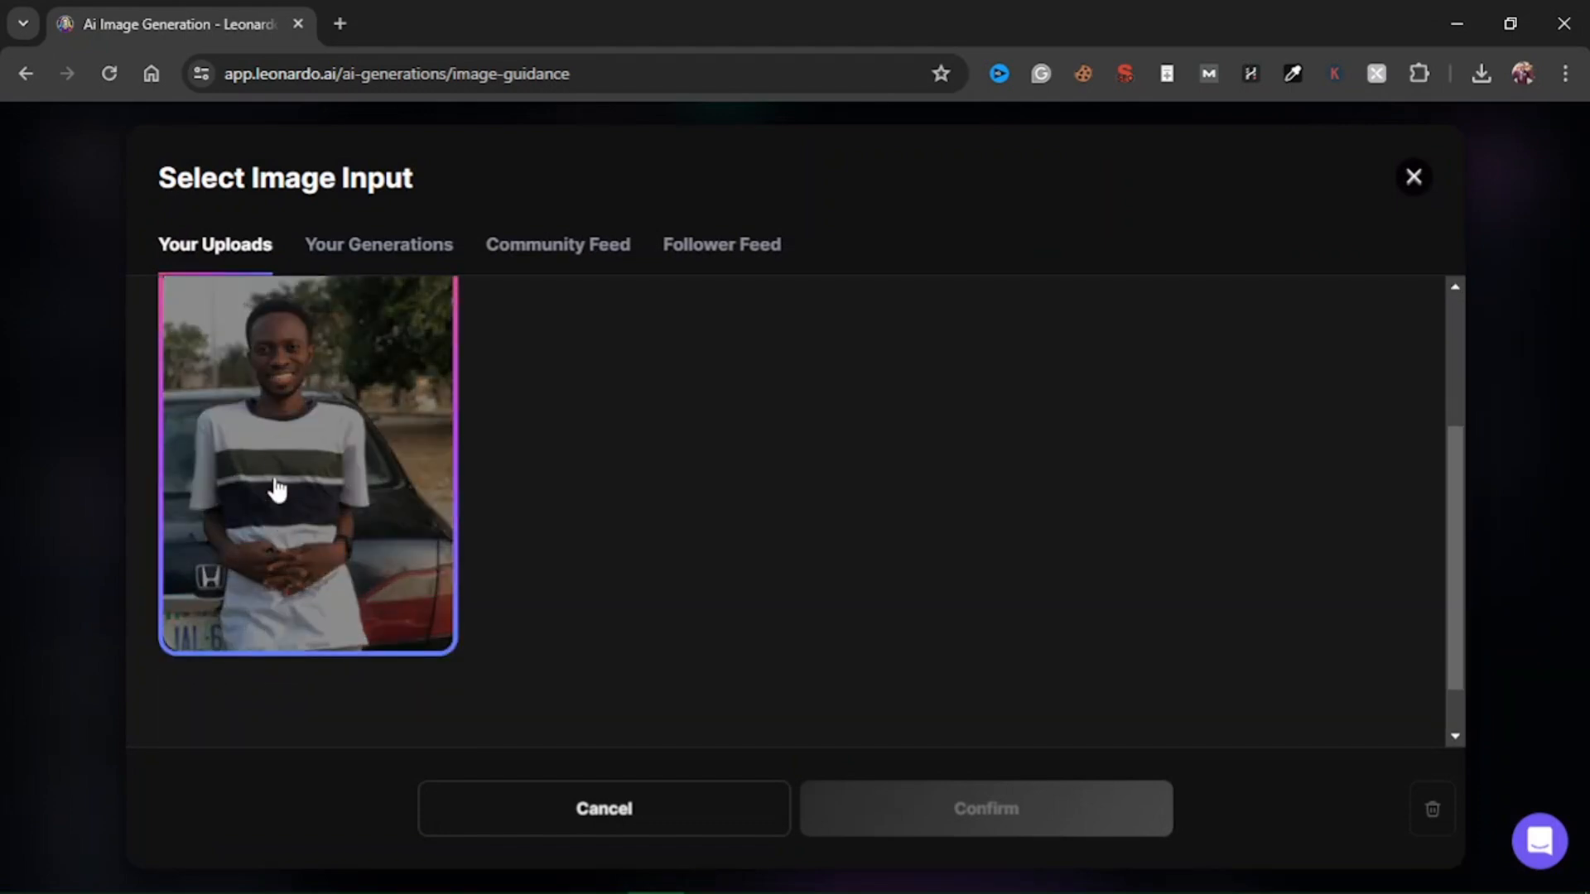
scroll(331, 550, "up", 2)
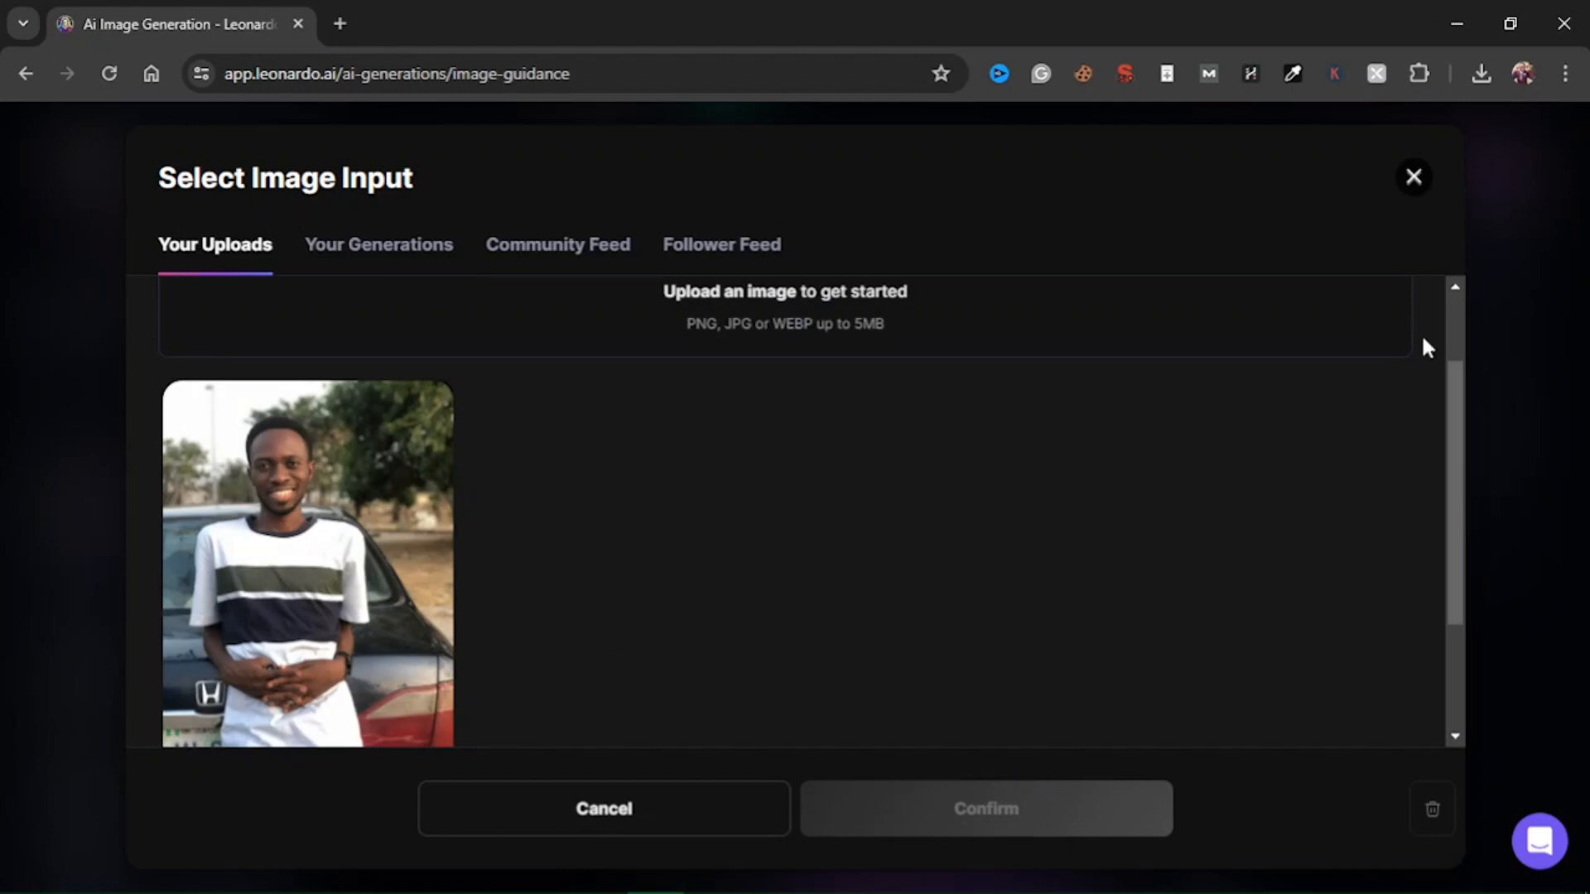
left_click(1416, 178)
scroll(952, 553, "up", 4)
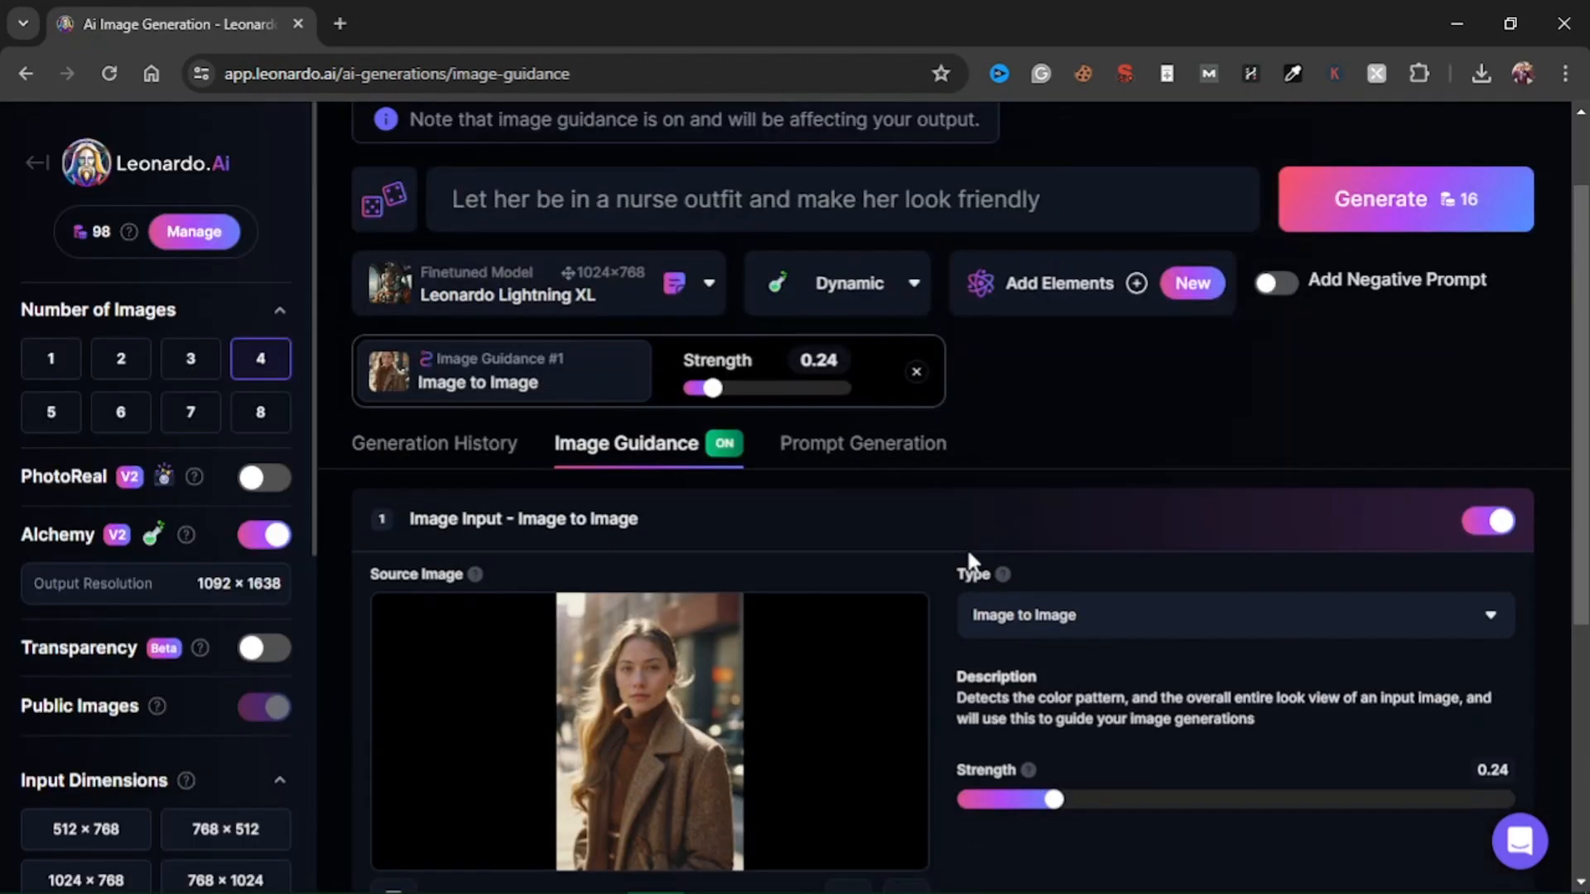
scroll(966, 548, "up", 2)
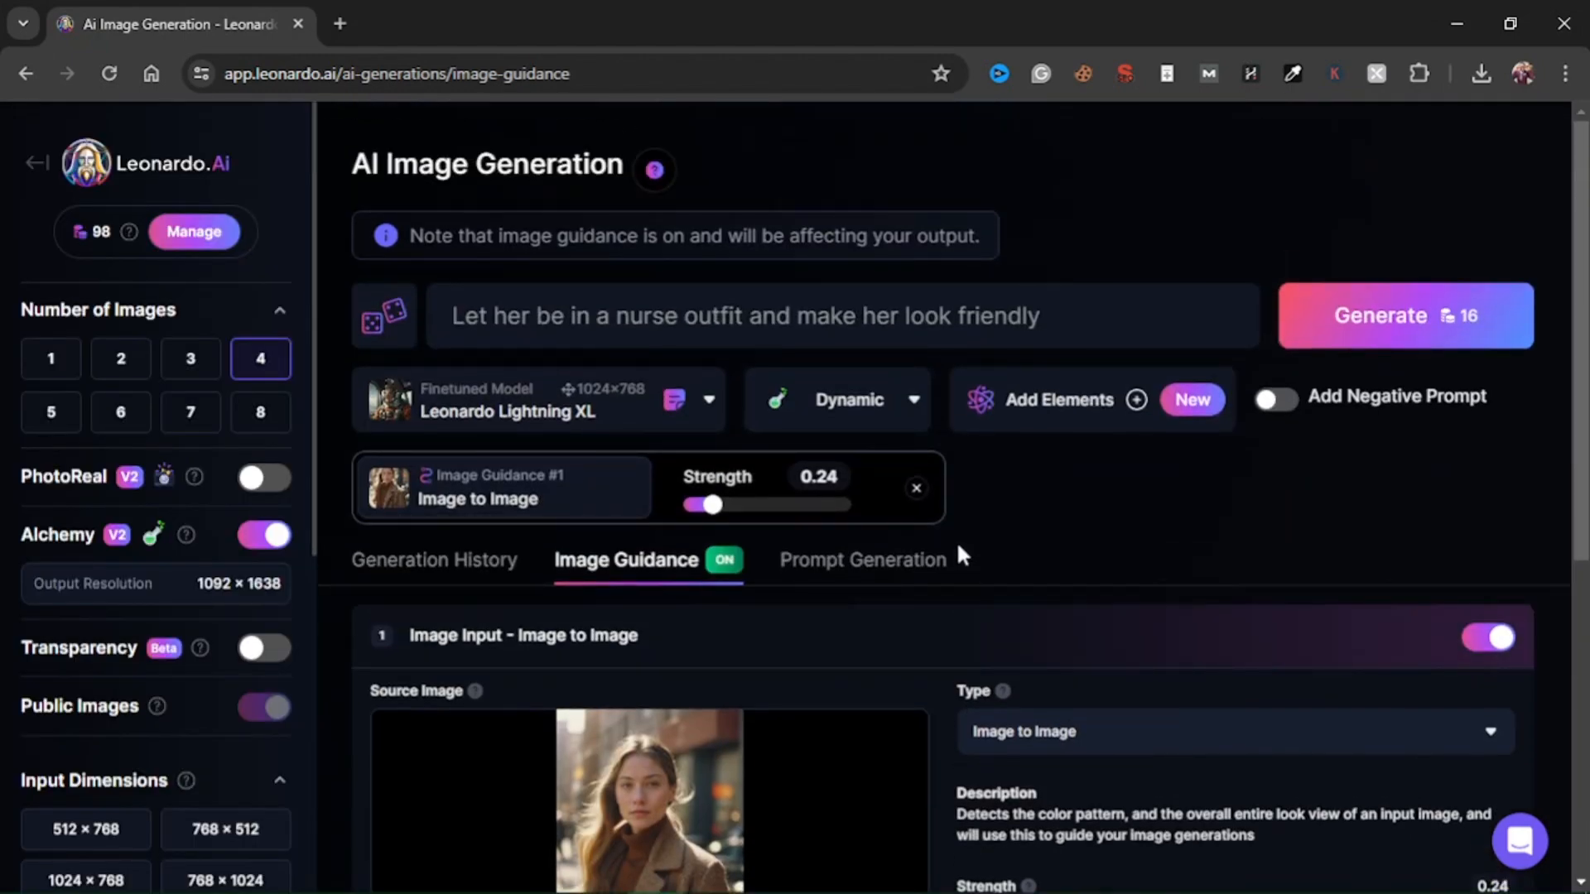